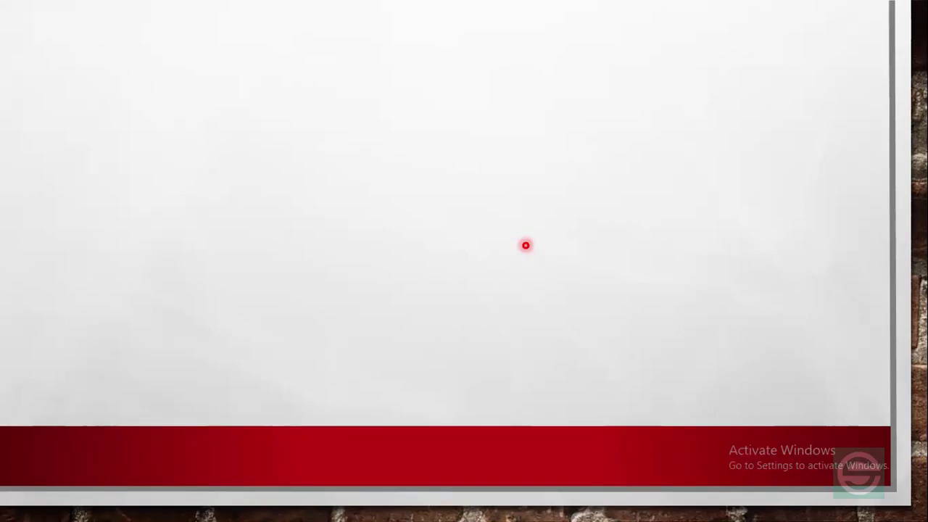
Reveal the 'Excel Cell Reference' title, then advance to the 'Cell Reference' slide.
left_click(355, 241)
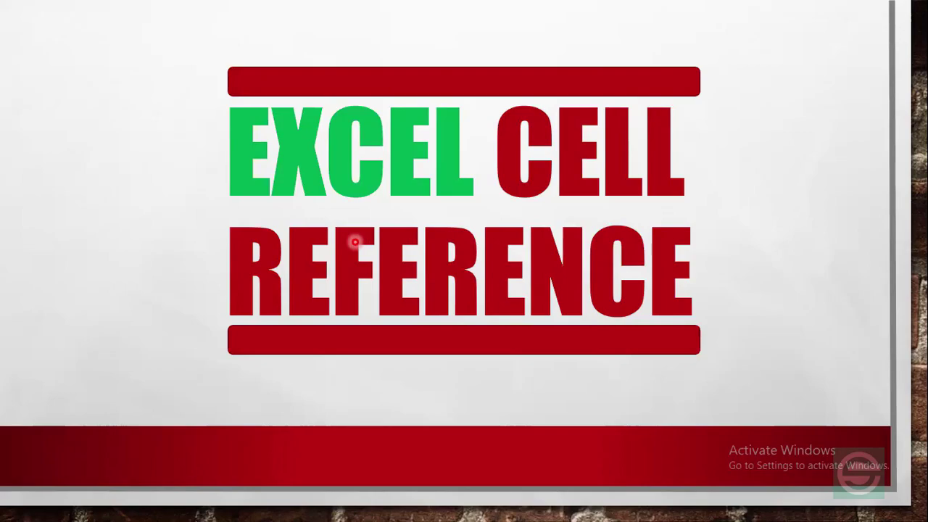
left_click(355, 241)
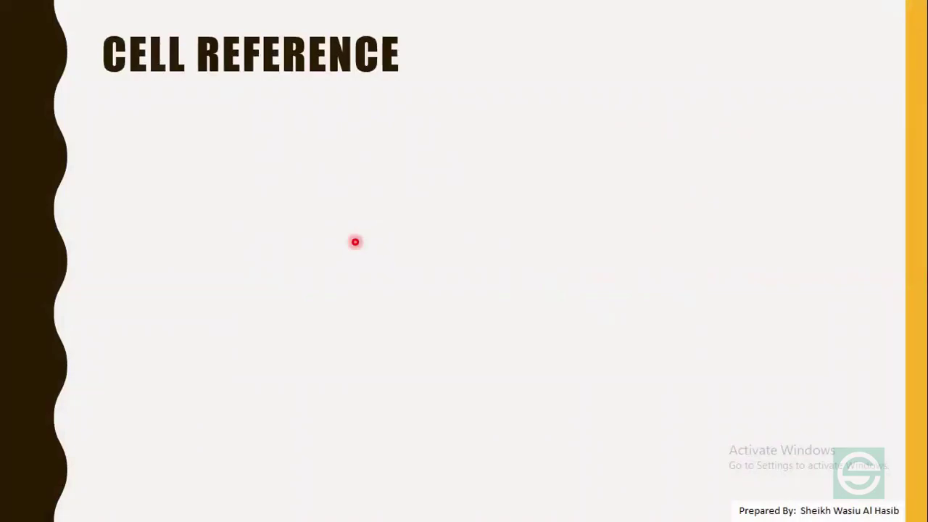
Bring in the row, column and $ fixed-position bullets, the $A and $1 examples, and 'Relative Reference → A1'.
left_click(141, 129)
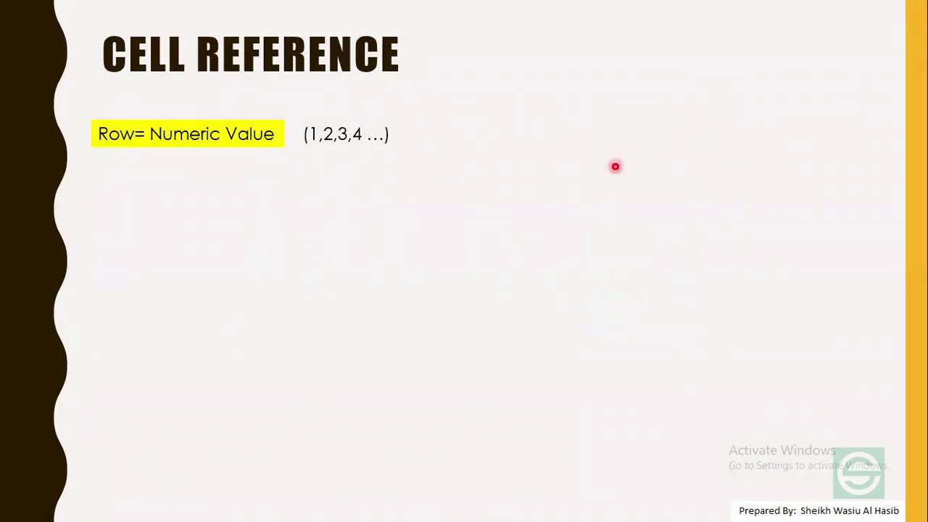
left_click(615, 167)
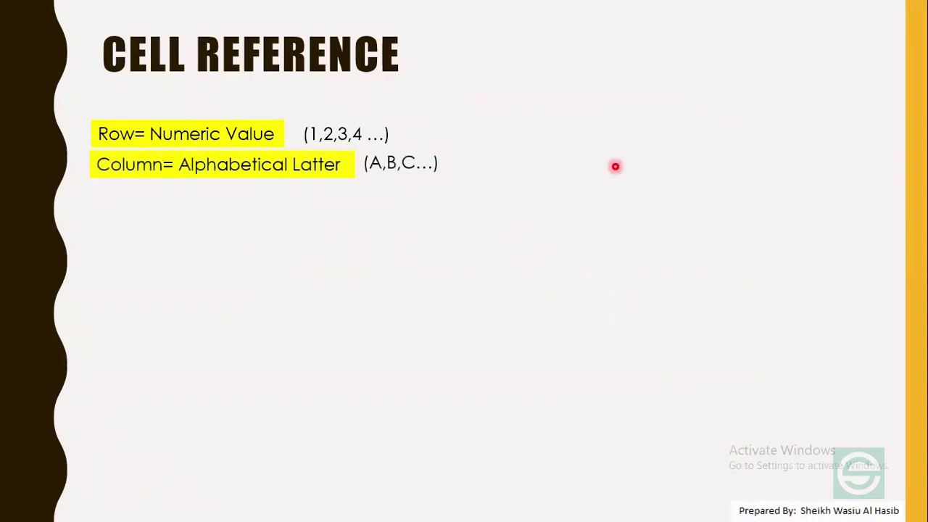
left_click(615, 167)
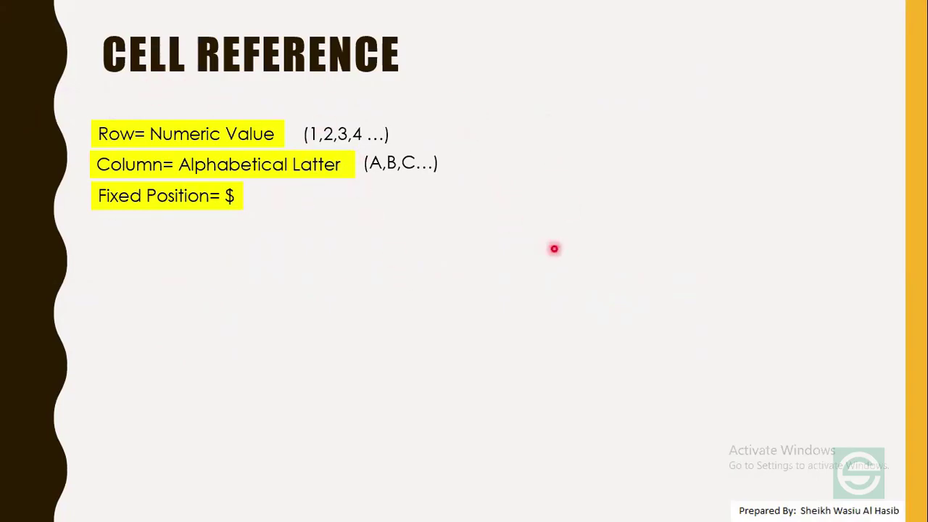
key("Right")
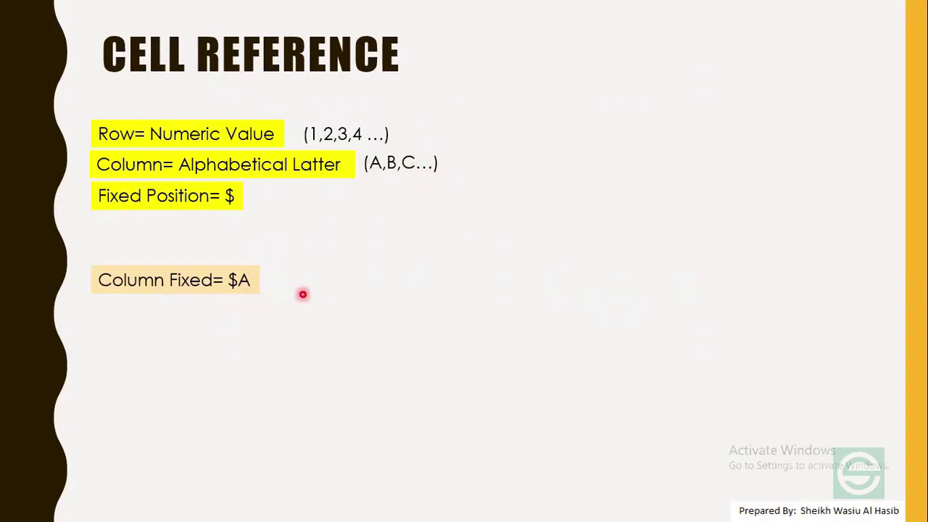
key("Right")
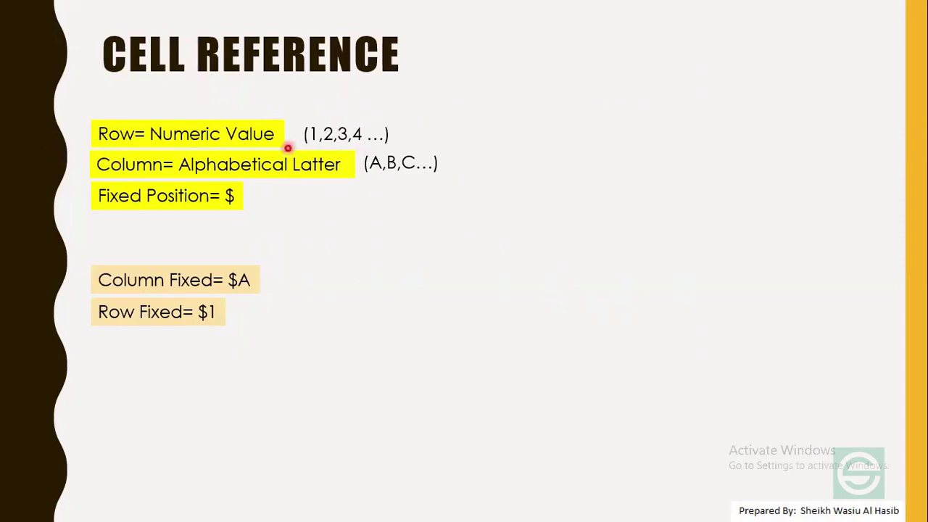
left_click(302, 335)
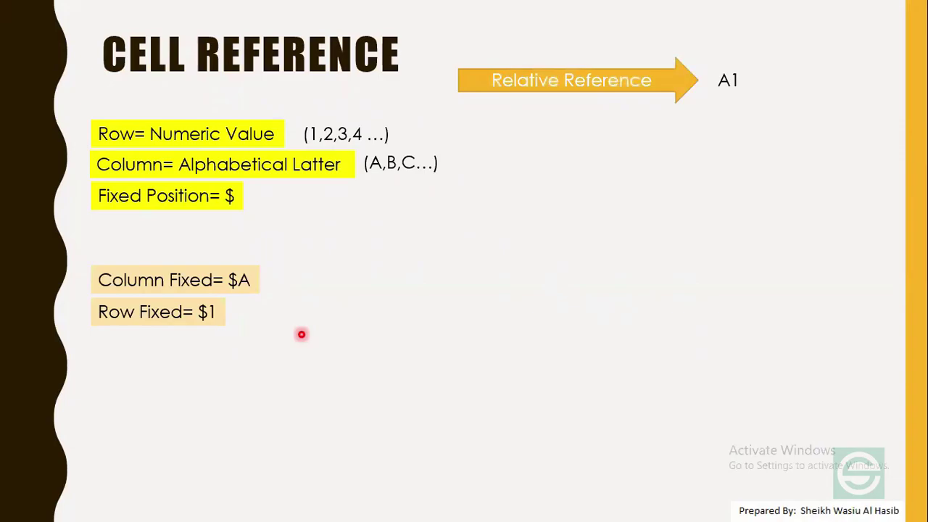
Add the 'Absolute Reference → $A$1' and 'Mixed Reference → $A1 or A$1' arrows to the slide.
left_click(301, 334)
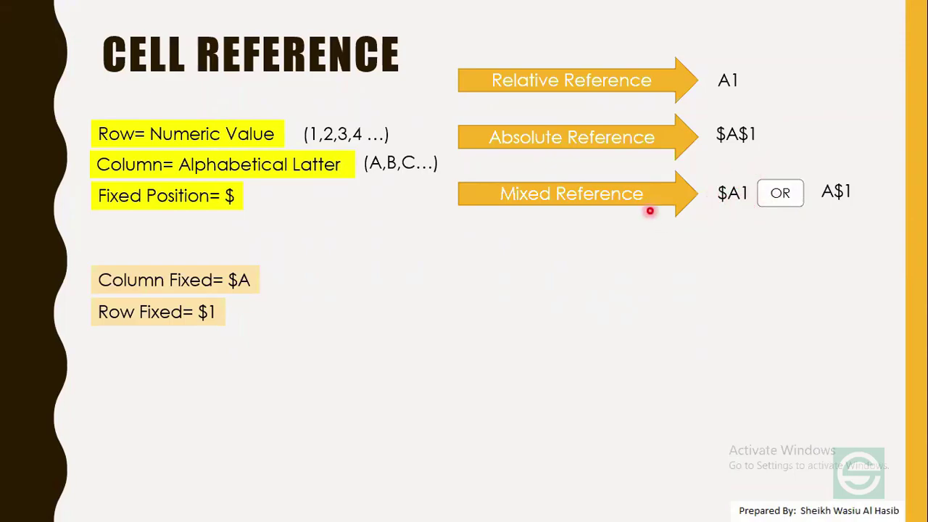
Fade in the Excel worksheet screenshot beside the three reference types.
left_click(571, 301)
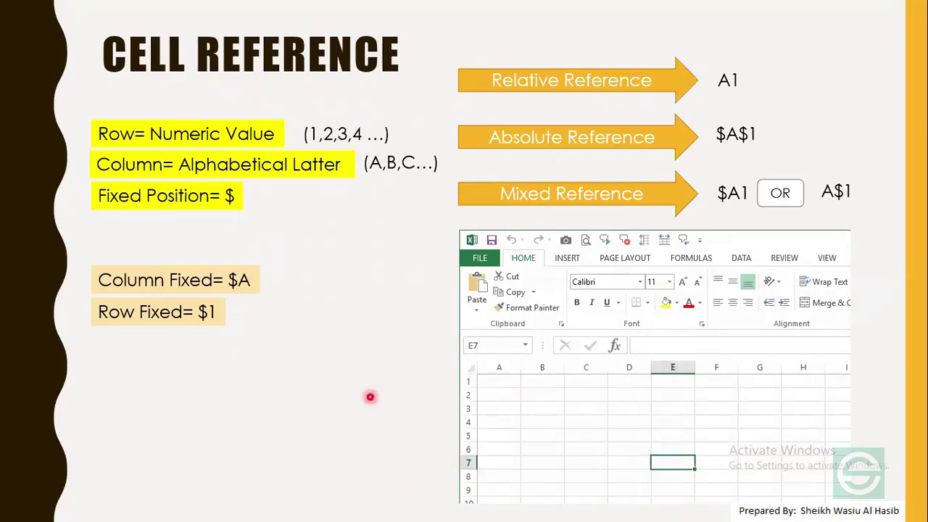
Animate the arrow across row 1 of the Excel screenshot.
left_click(370, 397)
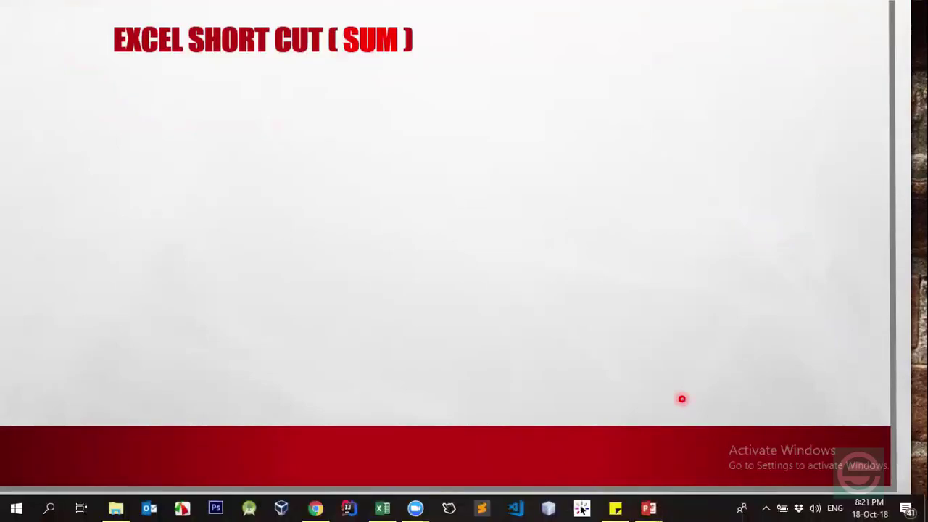
In the marks workbook, select E10, C10, D6, B5 and B6 to show their addresses.
left_click(382, 508)
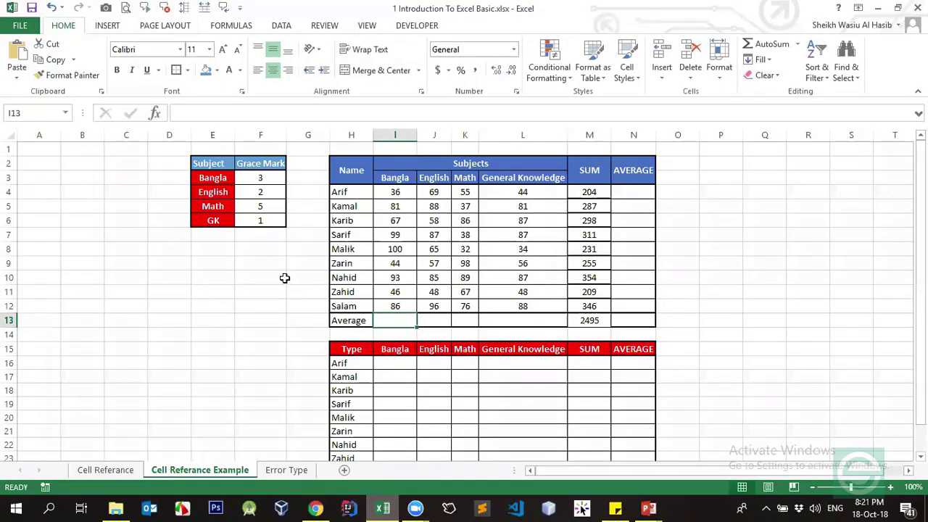
left_click(221, 279)
left_click(123, 278)
key("Up")
key("Up")
key("Up")
key("Right")
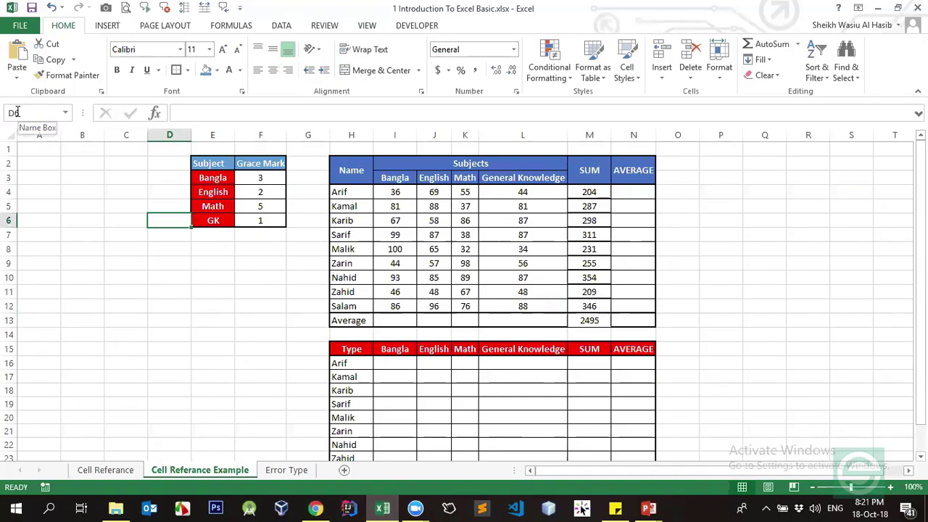
left_click(79, 207)
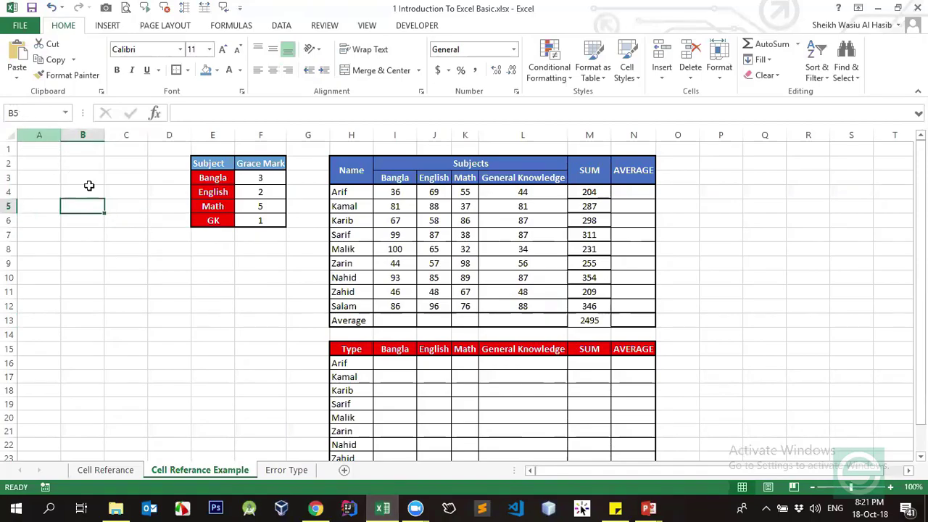
key("Down")
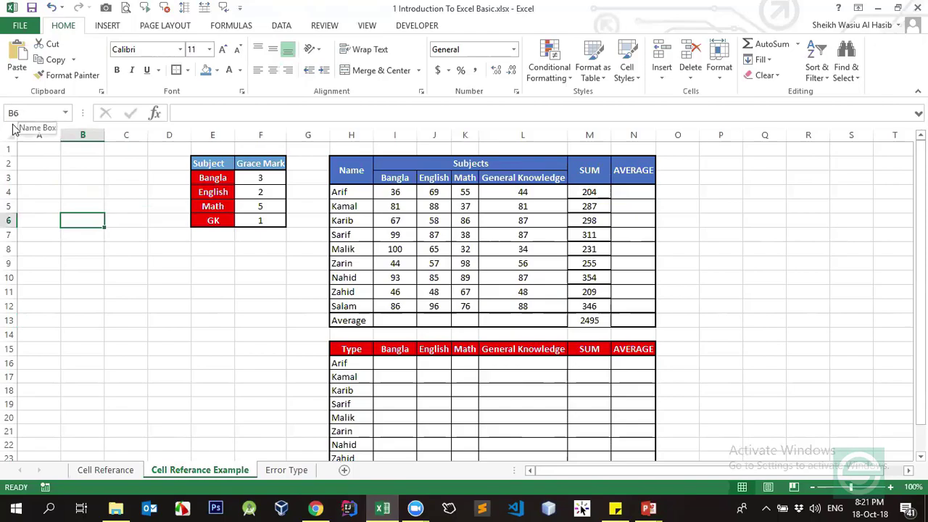
Select B4, C4, row 4 and column C to show C4 as their intersection, then C6.
left_click(97, 195)
left_click(135, 192)
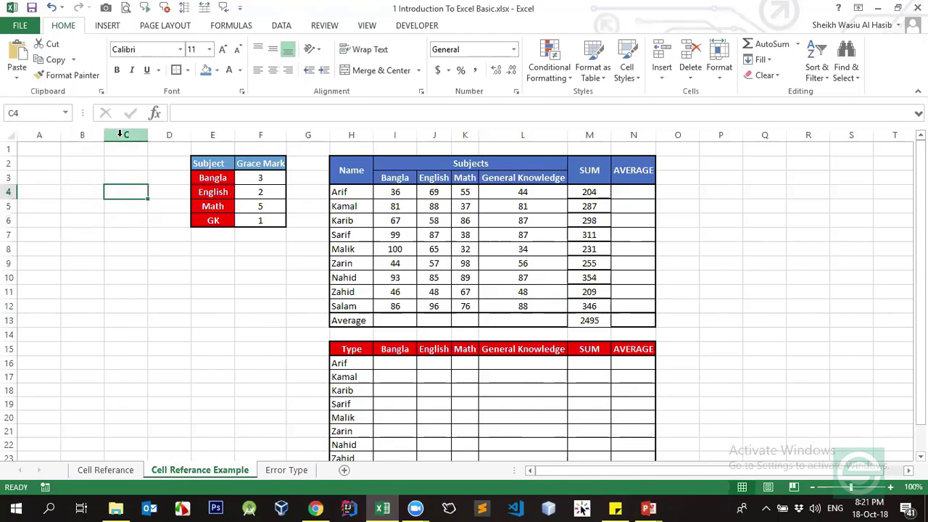
left_click(9, 190)
left_click(122, 135)
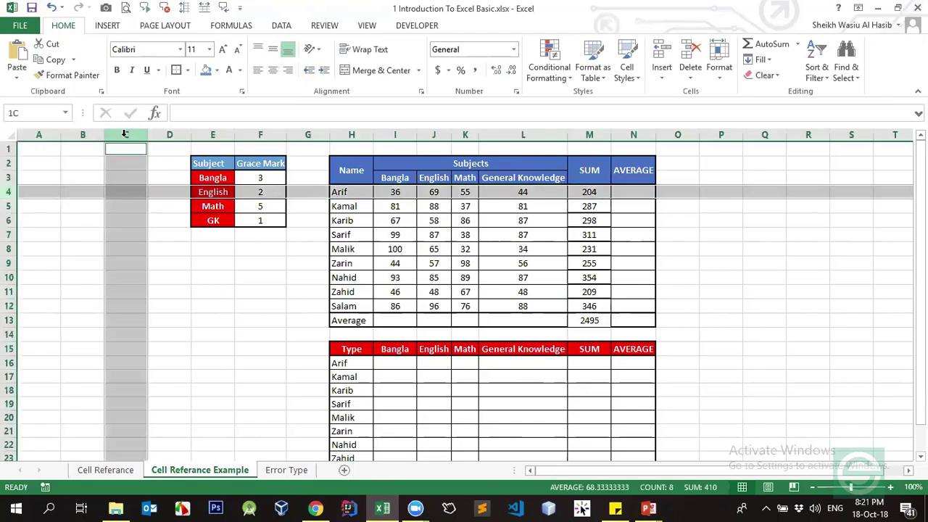
left_click(125, 193)
left_click(135, 222)
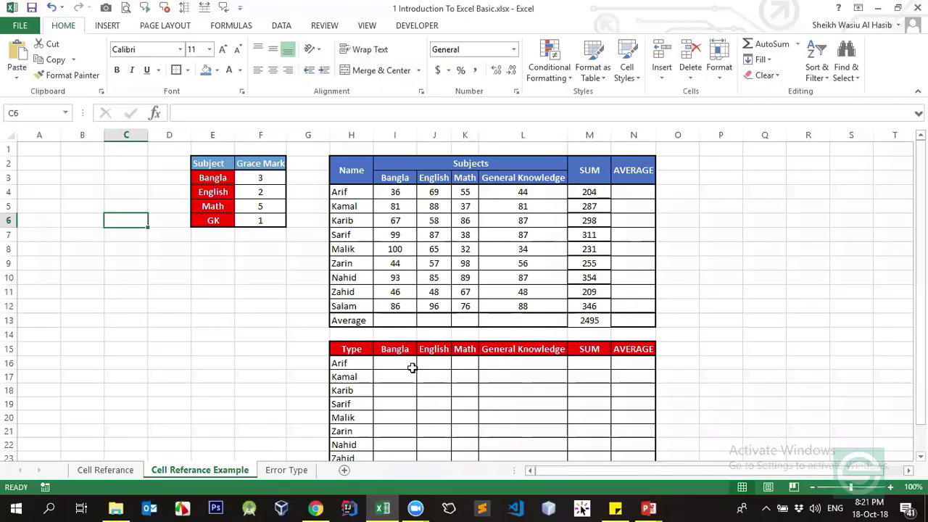
left_click(412, 368)
scroll(413, 370, "down", 3)
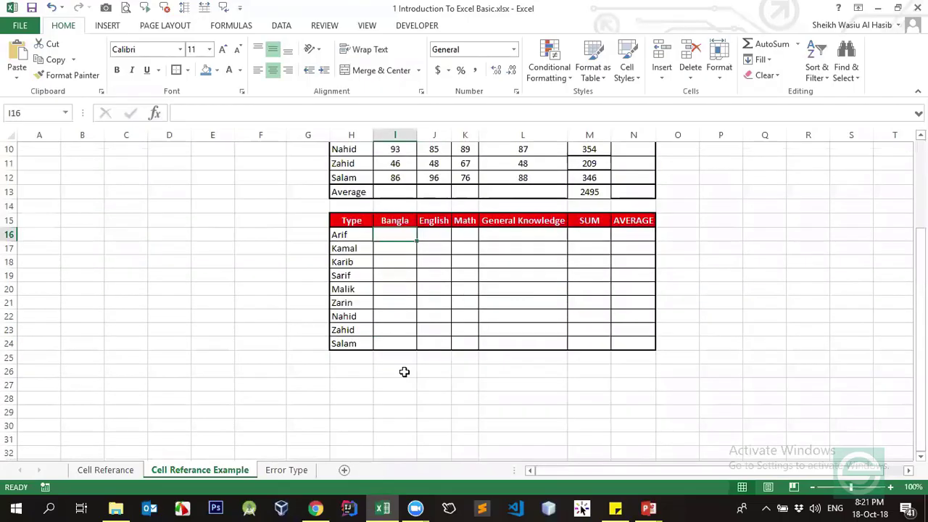
scroll(404, 373, "up", 2)
left_click(397, 265)
scroll(397, 293, "up", 1)
left_click(394, 236)
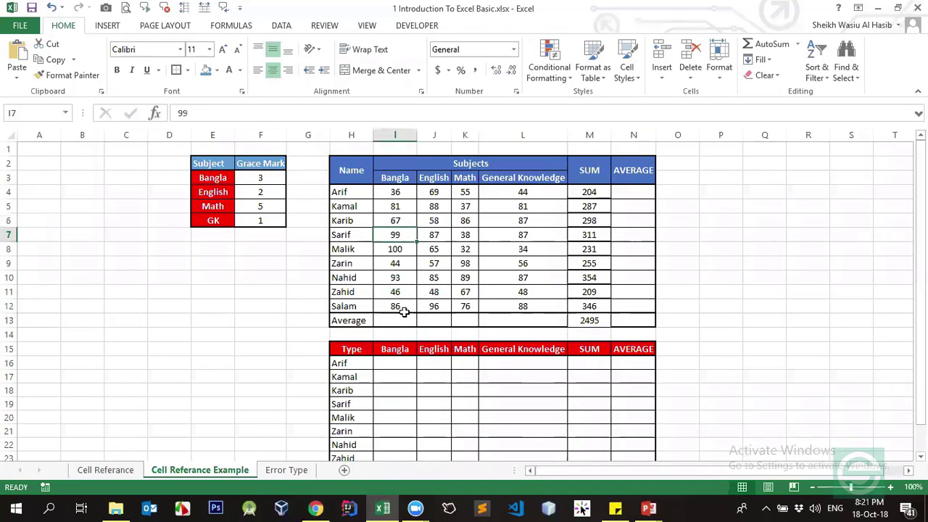
left_click(278, 182)
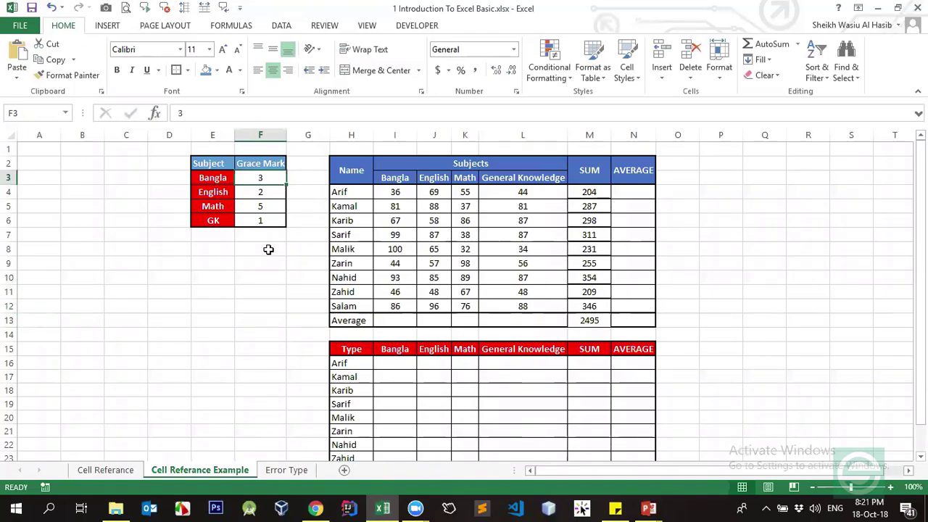
left_click(411, 361)
scroll(413, 312, "down", 2)
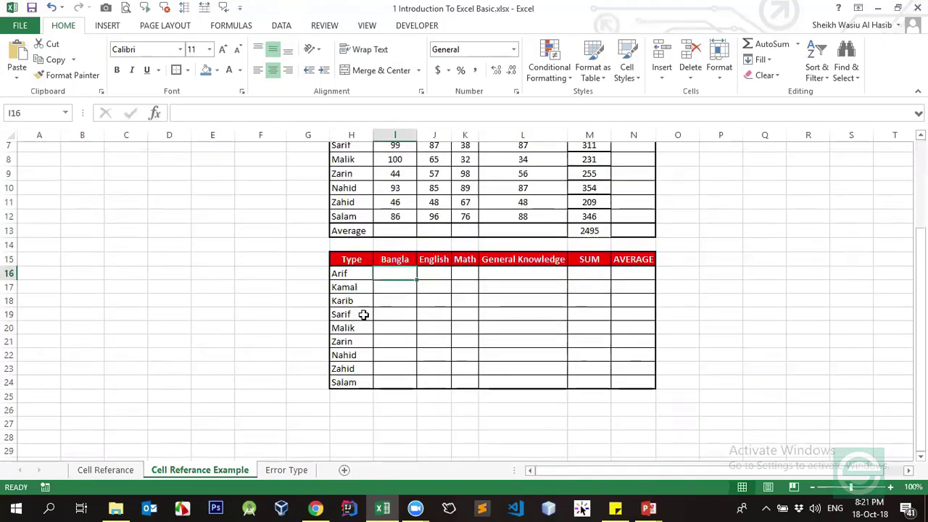
scroll(410, 302, "down", 1)
scroll(410, 300, "up", 3)
left_click(396, 277)
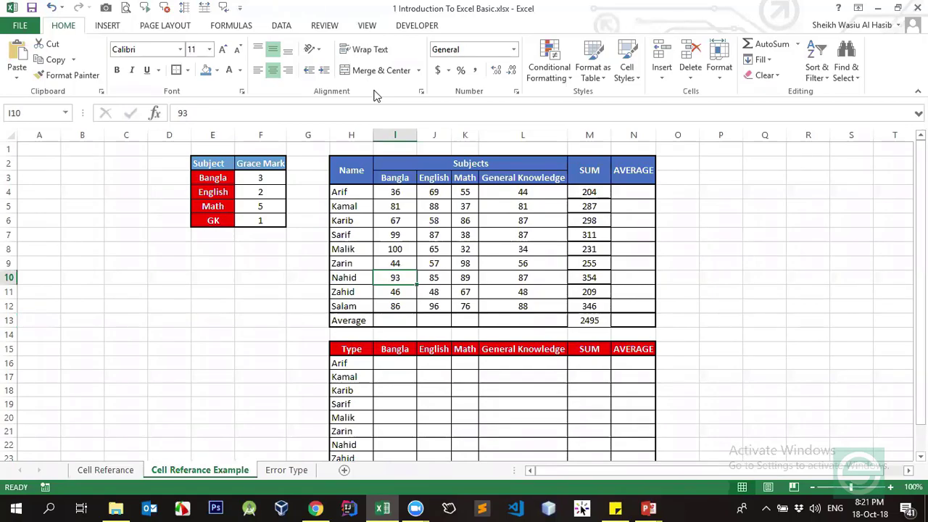
left_click(418, 240)
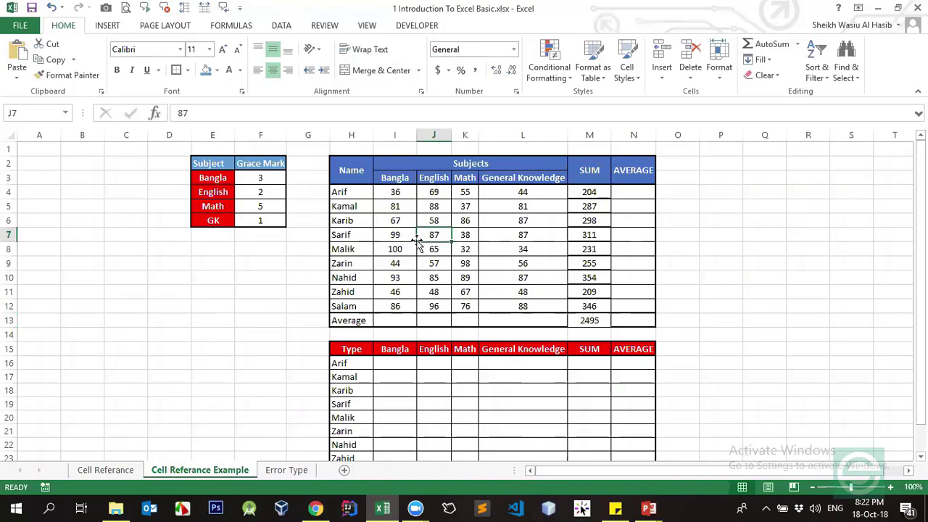
left_click(395, 366)
scroll(396, 366, "down", 1)
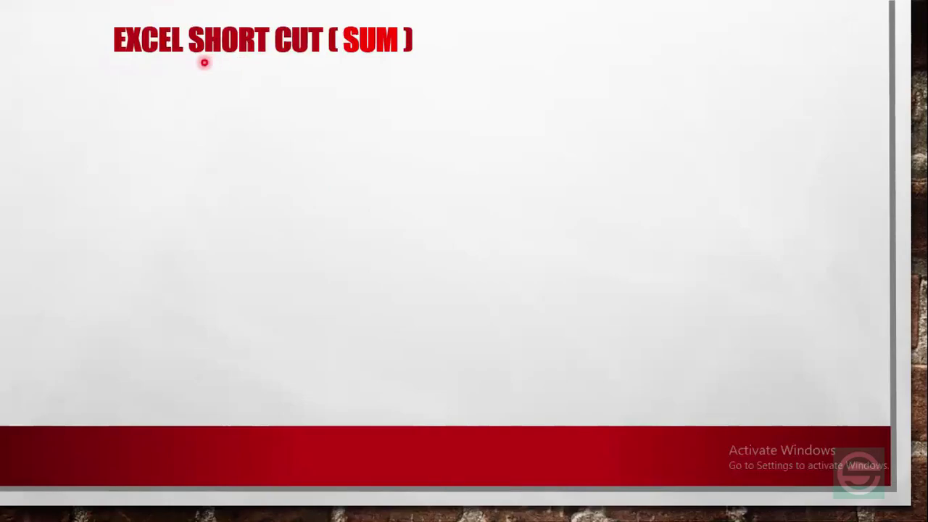
Bring in the keyboard picture marking the Alt + = SUM shortcut.
left_click(282, 124)
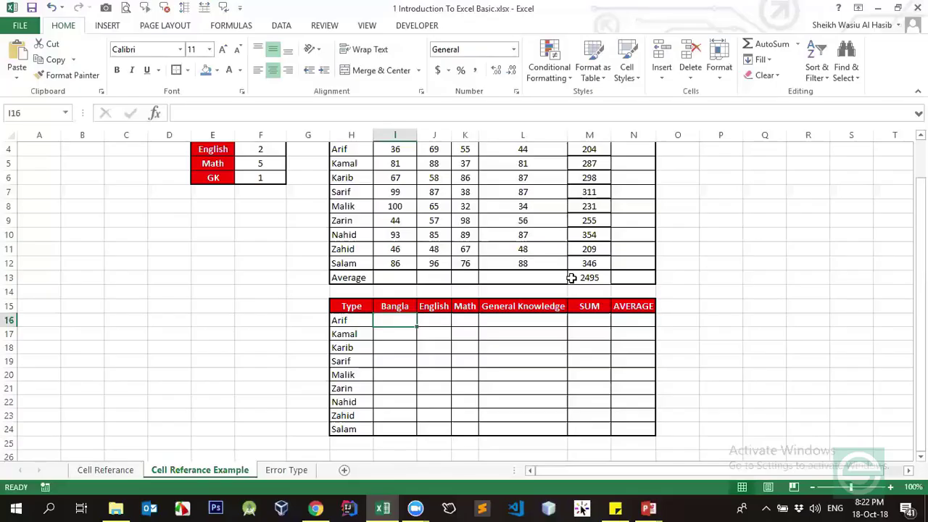
left_click(499, 290)
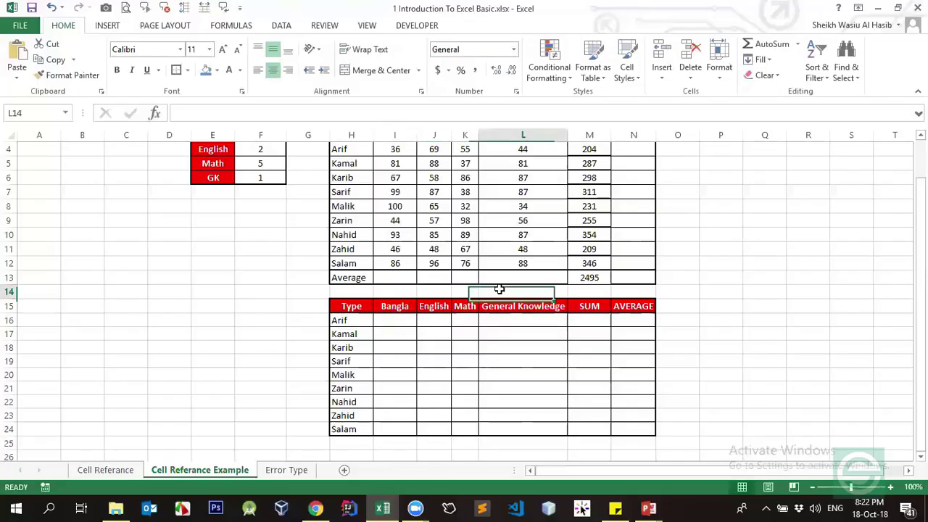
scroll(500, 289, "up", 1)
left_click(621, 193)
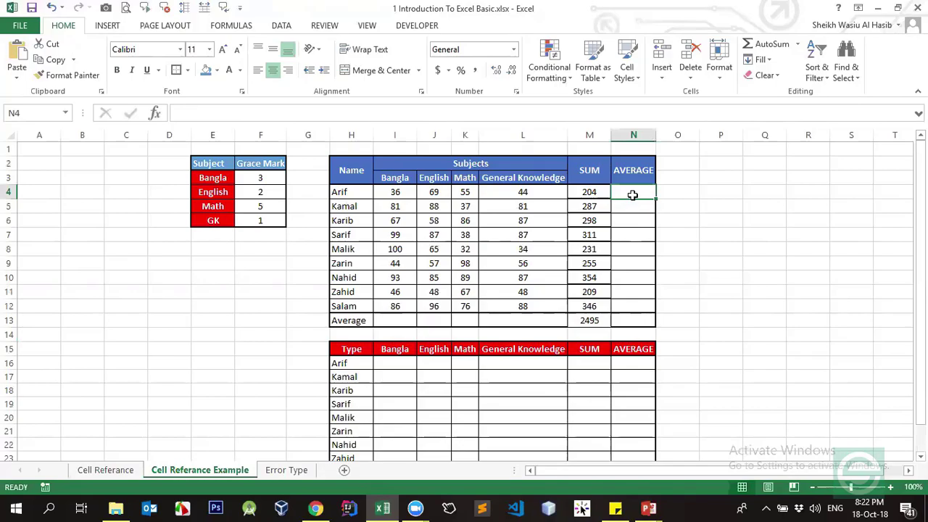
left_click(702, 196)
left_click(637, 193)
left_click_drag(397, 192, 573, 194)
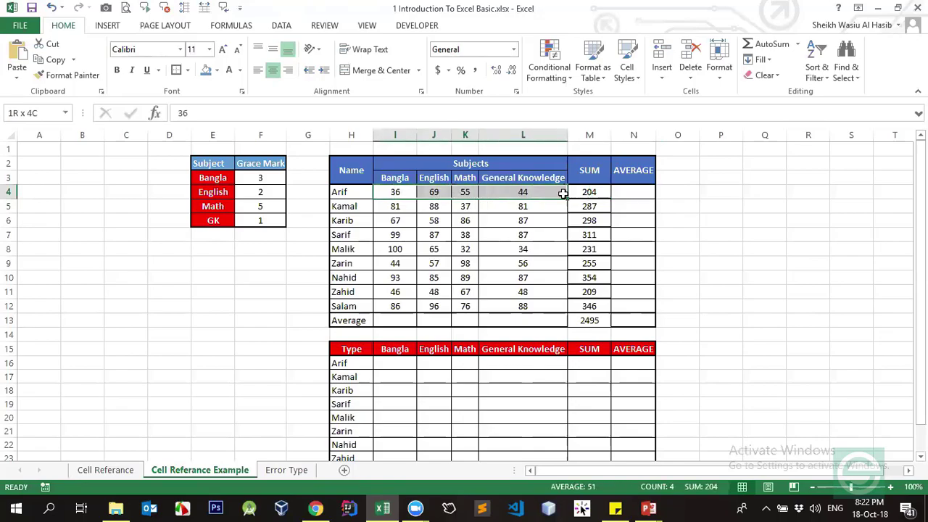
left_click(602, 191)
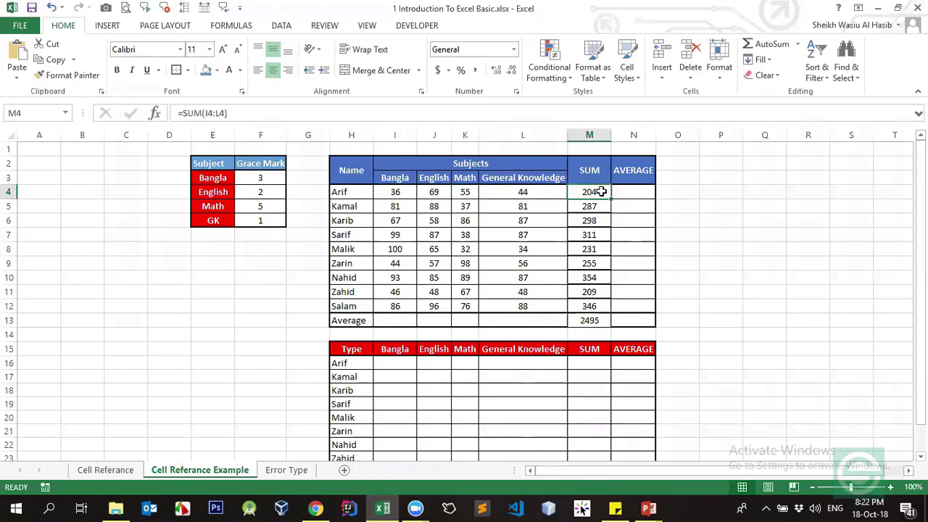
left_click(601, 183)
left_click(594, 190)
left_click(630, 192)
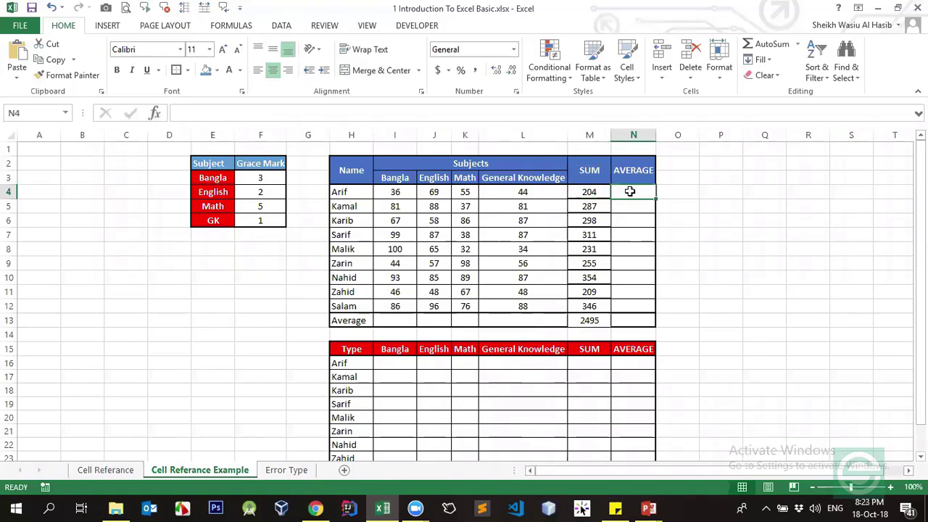
key("alt")
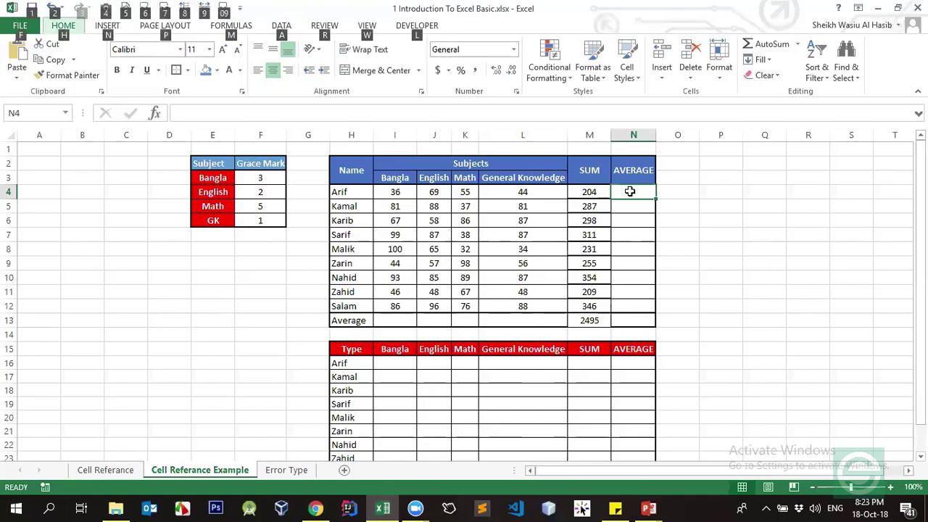
key("alt")
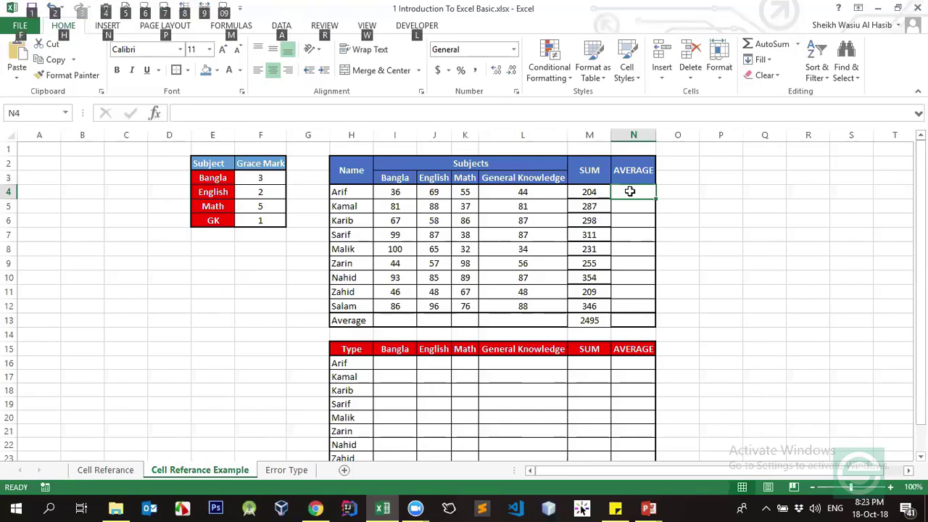
key("alt+equal")
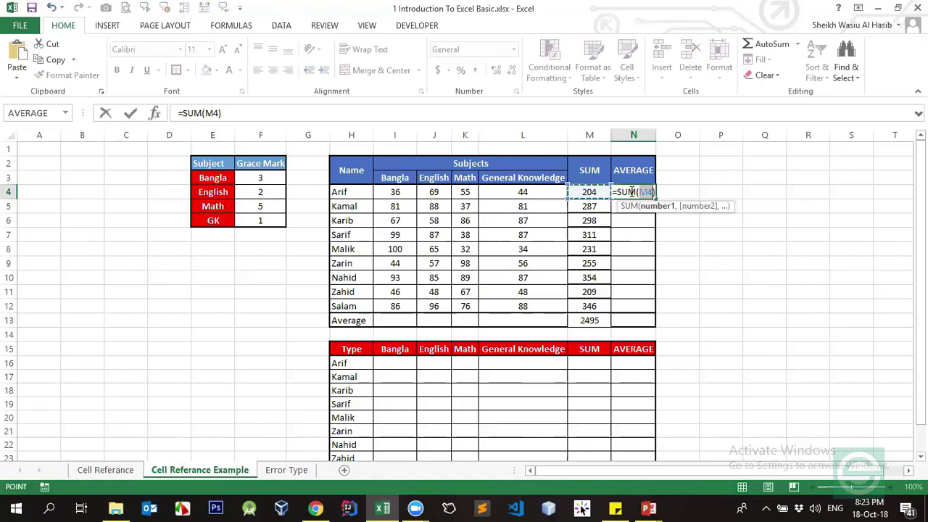
key("Return")
left_click(631, 191)
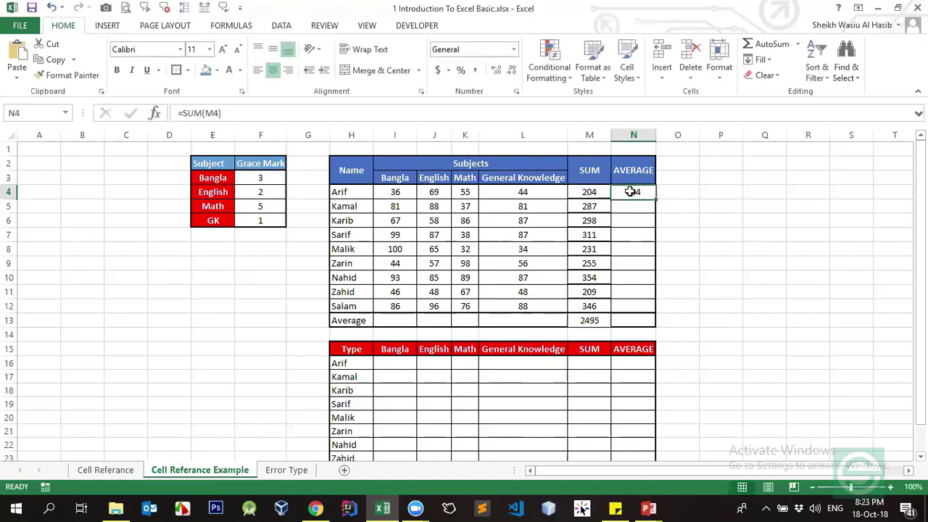
key("Delete")
left_click(590, 191)
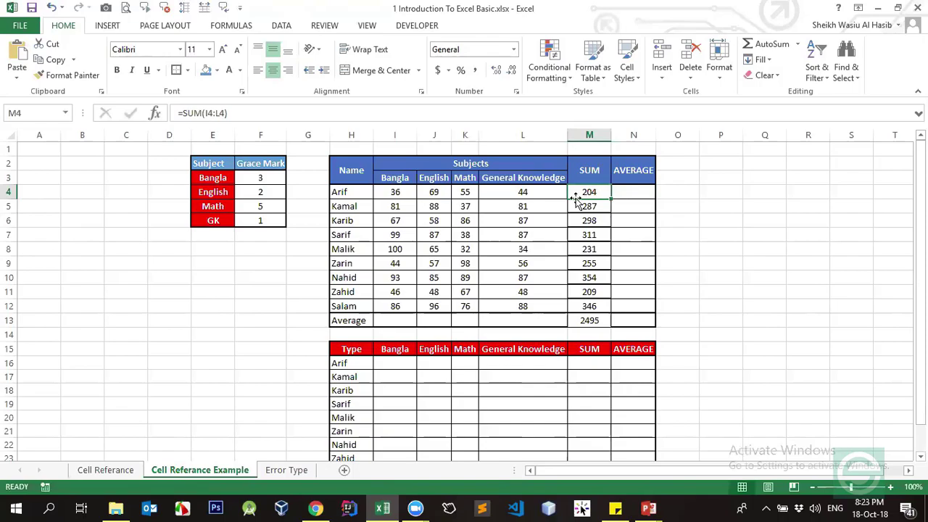
Clear all totals from the SUM column M4:M13.
key("ctrl+shift+Down")
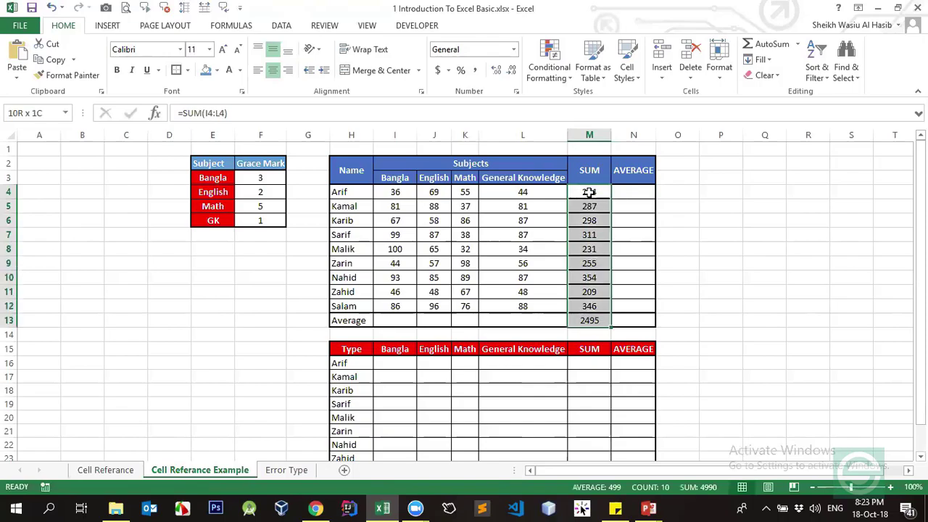
key("Delete")
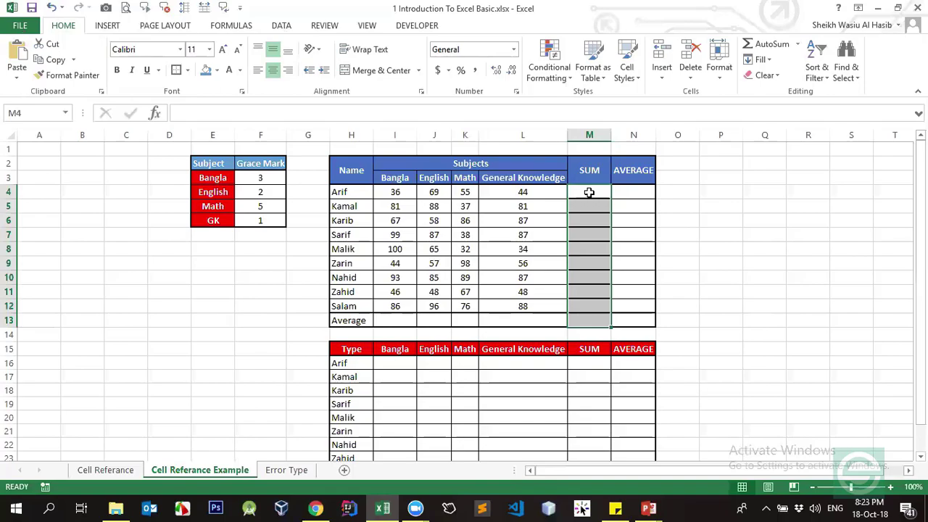
key("Up")
key("Left")
key("Left")
key("Left")
key("Down")
key("Left")
key("Left")
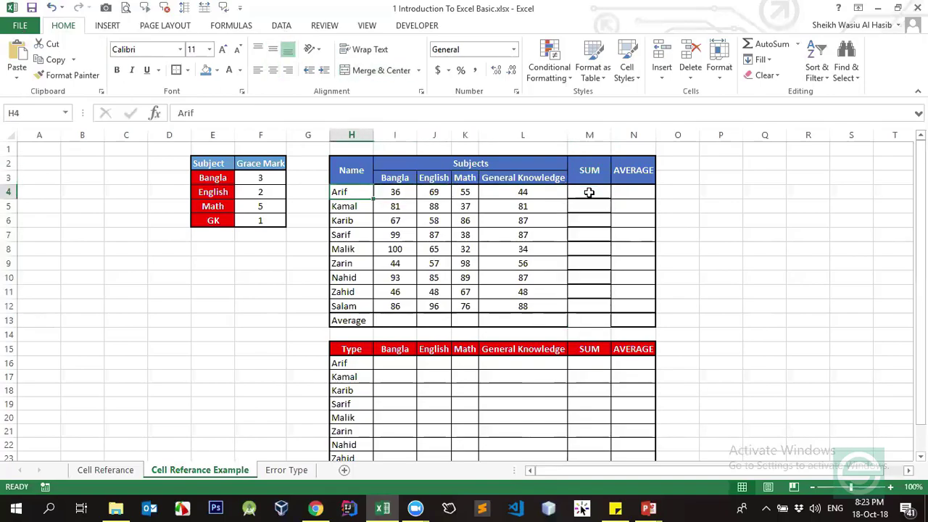
Select the marks table without the Average row, cancelling an accidental edit in H4.
key("ctrl+shift+Right")
key("shift+Right")
key("shift+Right")
key("ctrl+shift+Down")
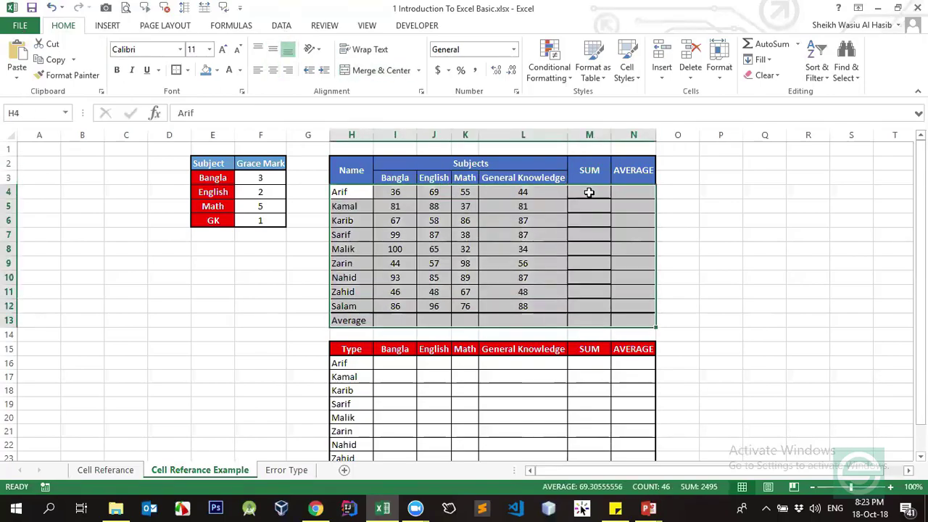
key("ctrl+z")
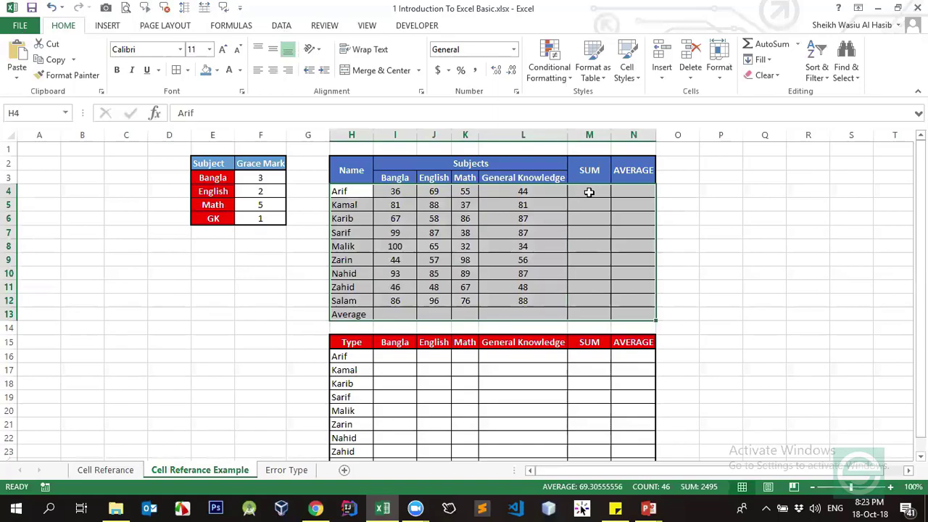
key("ctrl+y")
key("shift+Up")
key("alt")
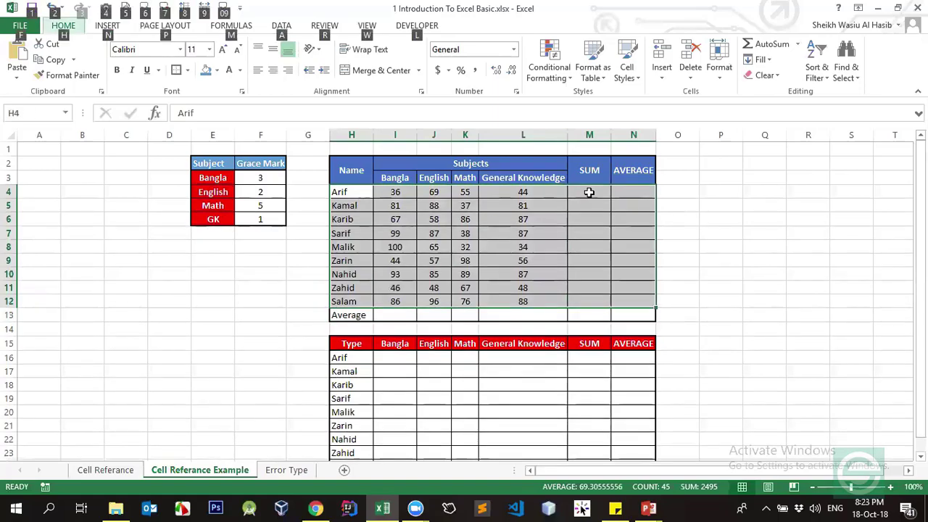
type("hbt")
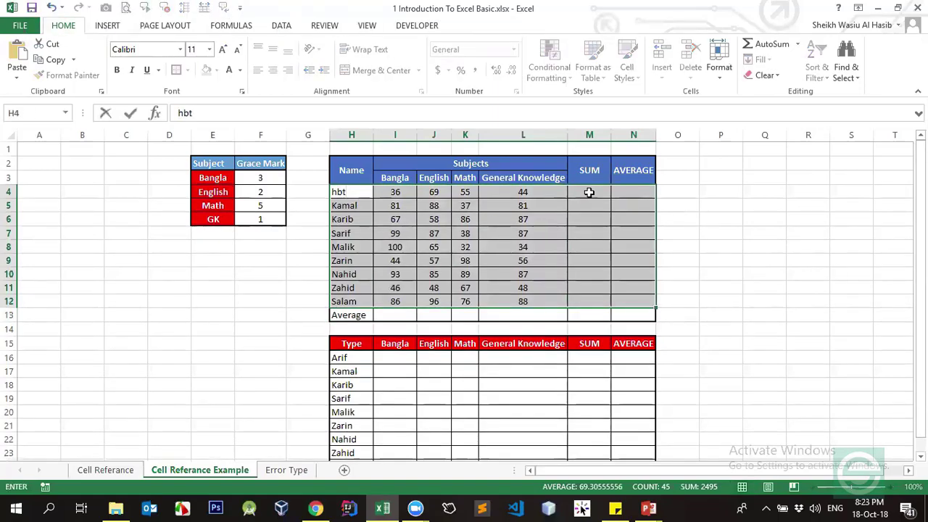
key("Escape")
Select from Arif's name and Bangla mark across all nine student rows.
key("Return")
key("Up")
key("shift+Right")
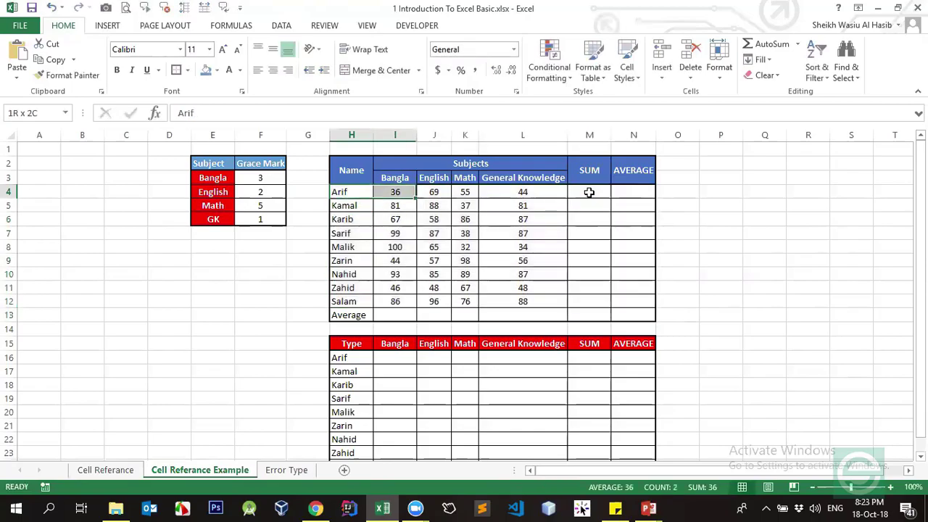
key("shift+Right")
key("shift+Right")
key("shift+Right")
key("shift+Down")
key("shift+Down")
key("shift+Down")
key("shift+Down")
key("shift+Down")
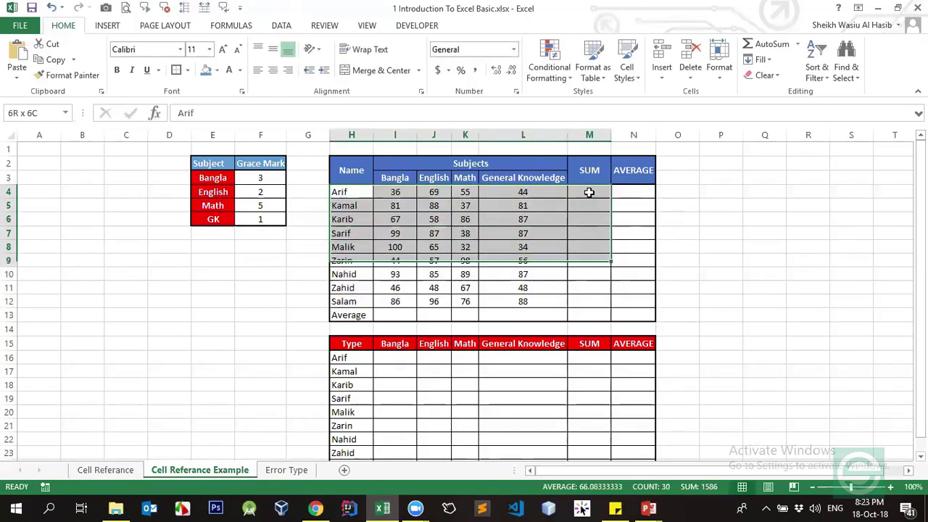
key("shift+Down")
key("shift+Down")
key("shift+Down")
key("shift+Right")
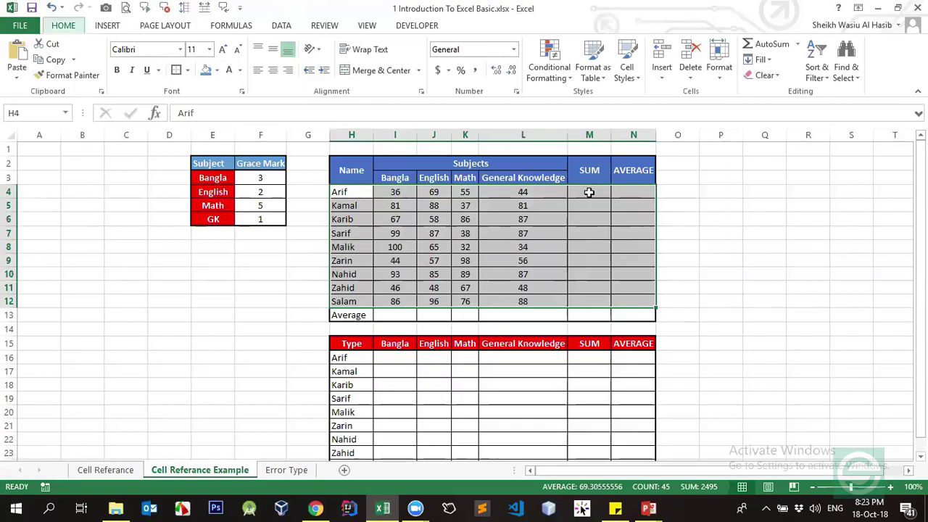
key("Left")
key("Right")
key("Right")
key("Right")
key("Right")
key("Right")
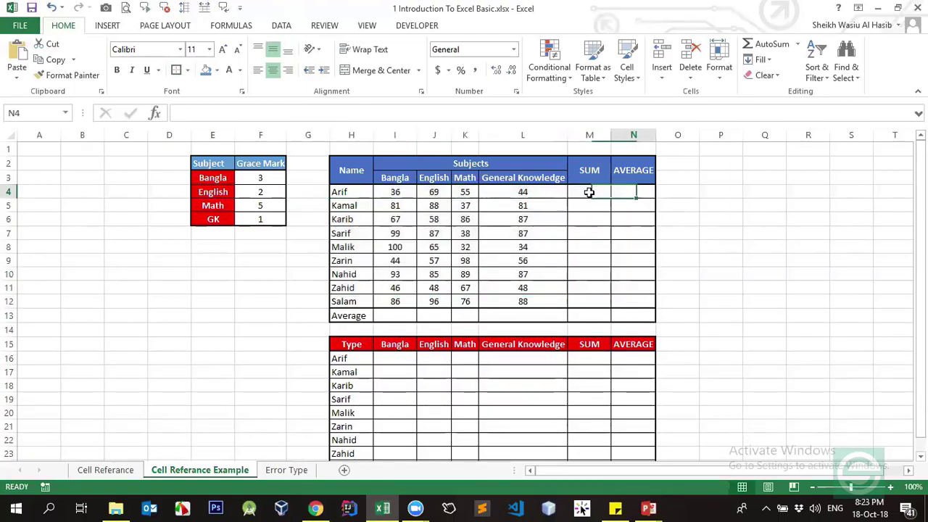
key("Left")
left_click(411, 192)
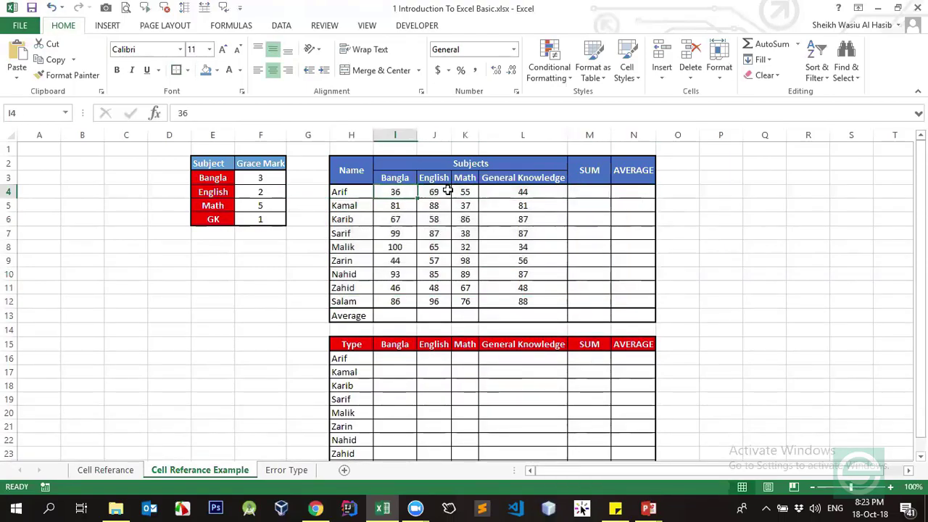
left_click(432, 190)
left_click(464, 190)
left_click(544, 190)
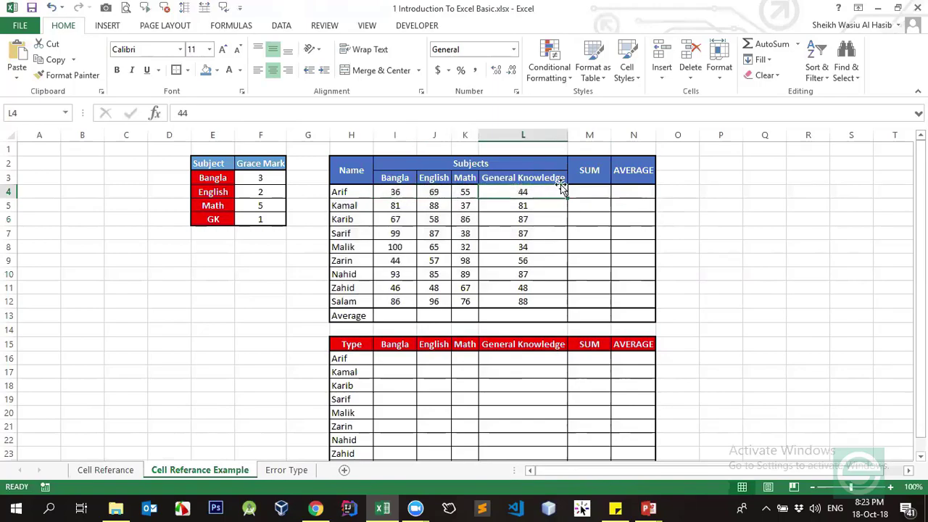
left_click(587, 190)
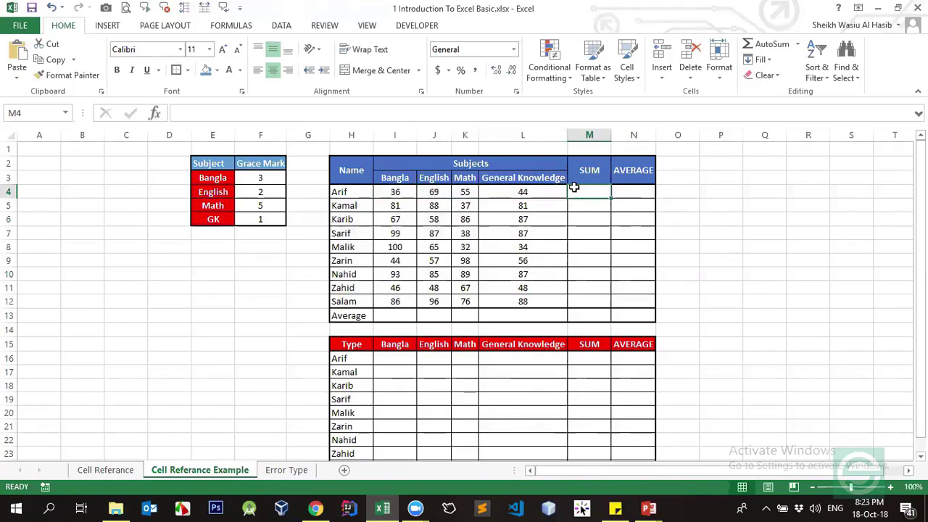
left_click_drag(407, 195, 552, 191)
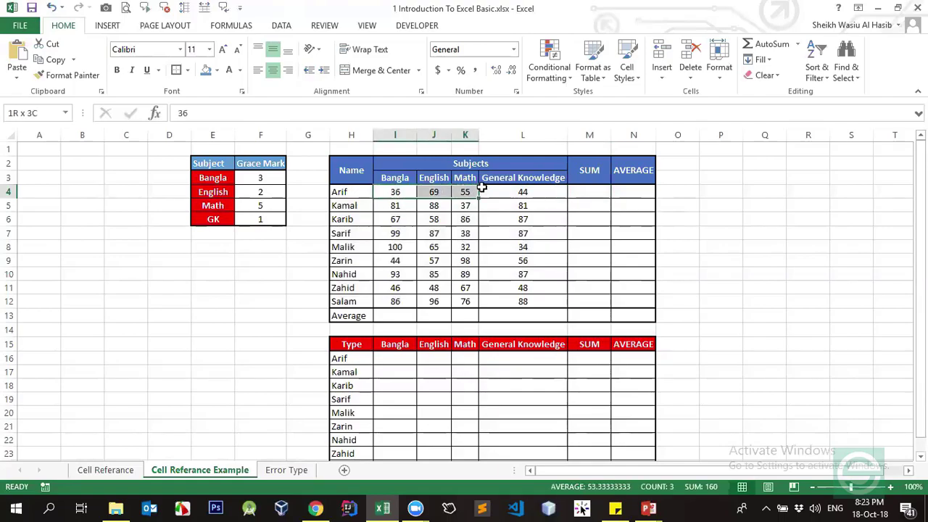
left_click(580, 193)
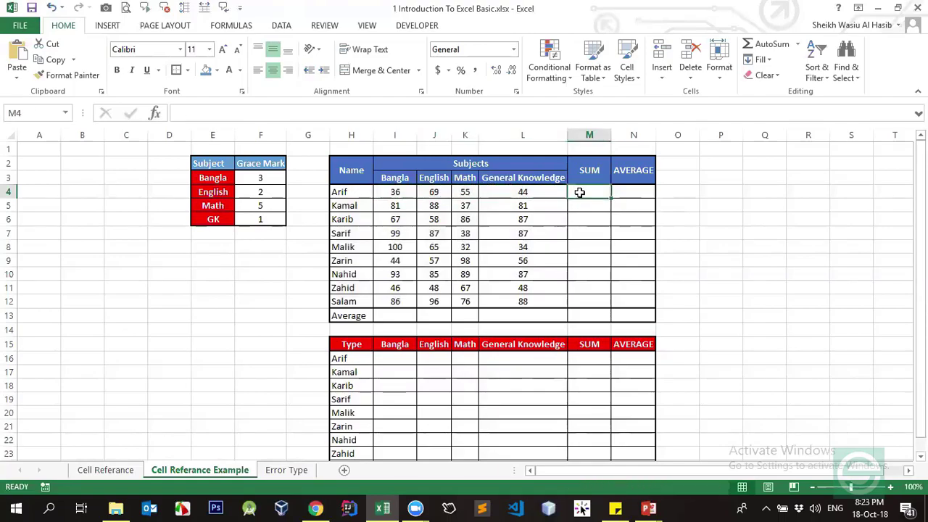
type("=")
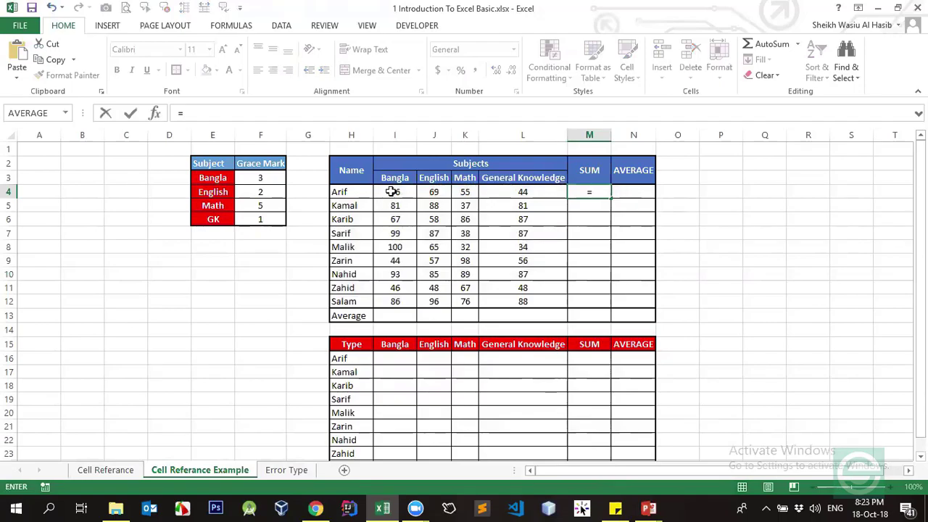
left_click(392, 193)
type("+")
left_click(432, 194)
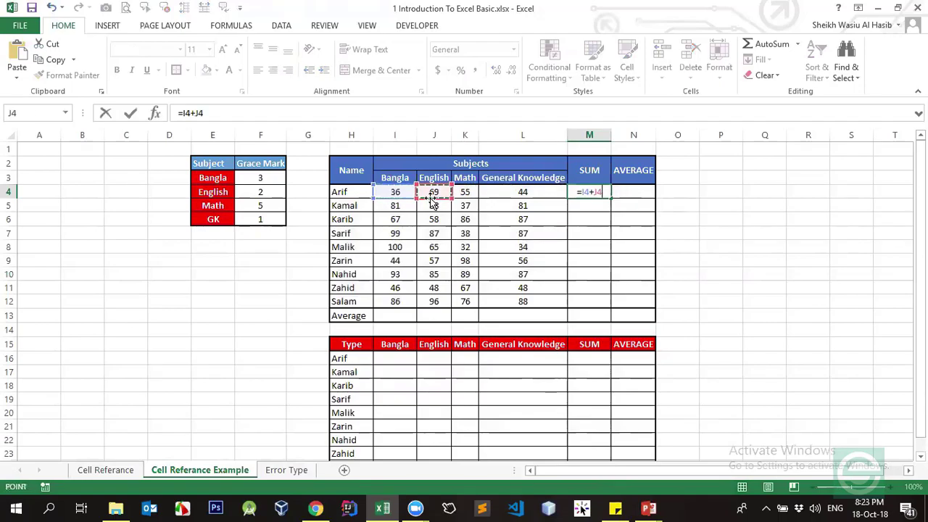
type("+")
left_click(470, 193)
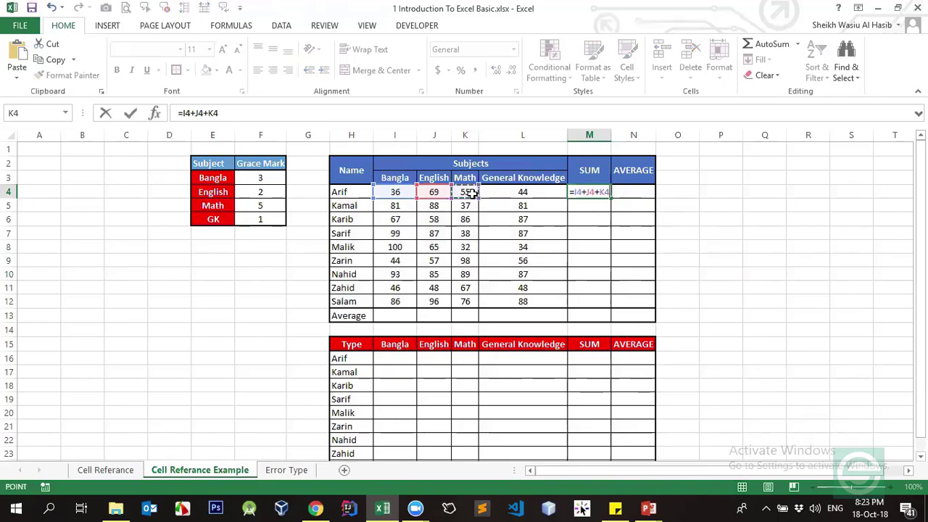
key("Return")
key("Up")
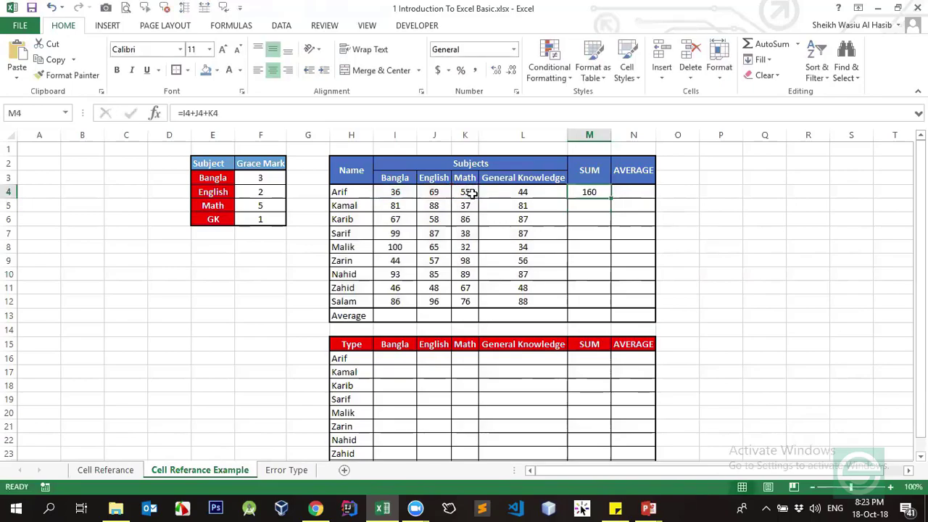
key("Delete")
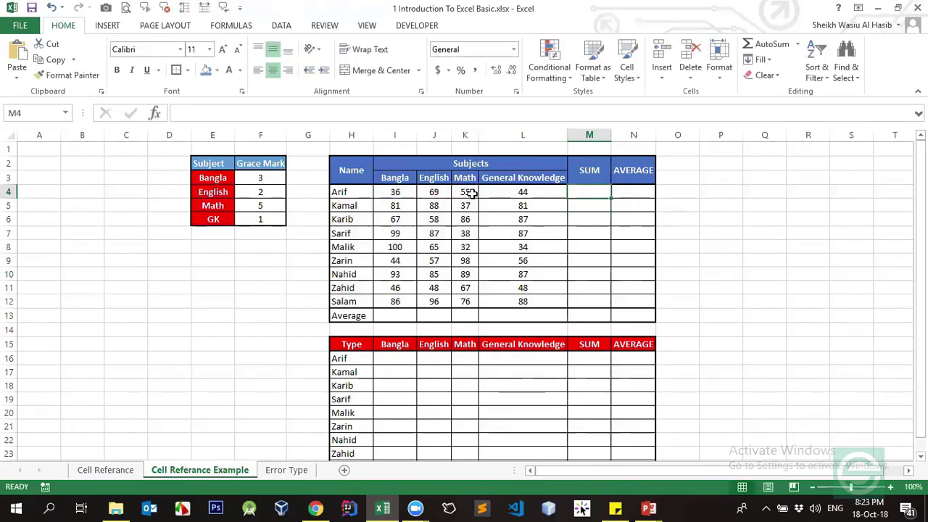
type("=sum")
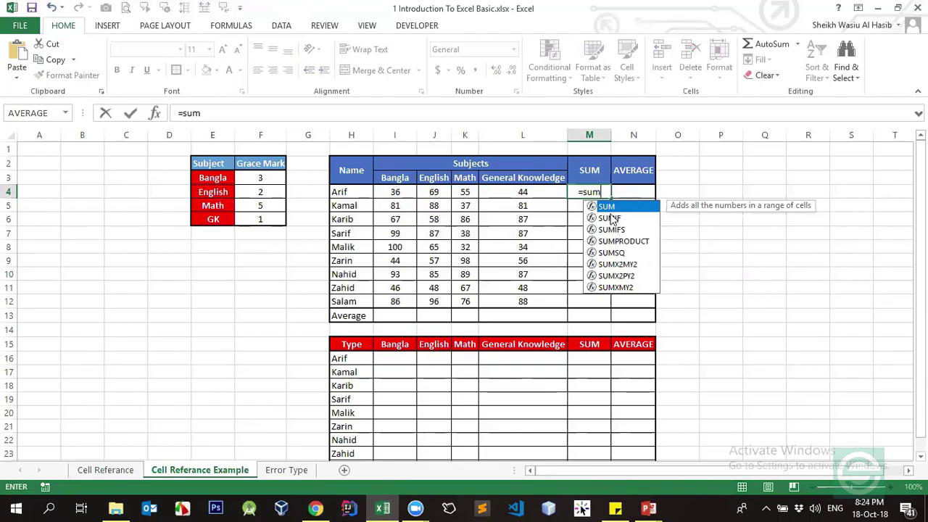
Enter =SUM(I4:L4) in M4 so Arif's total shows 204.
key("Tab")
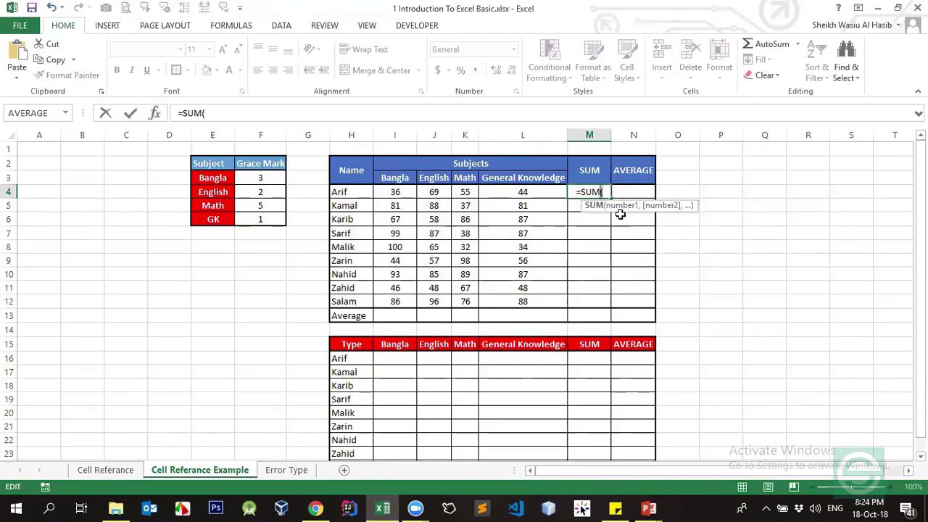
left_click(605, 191)
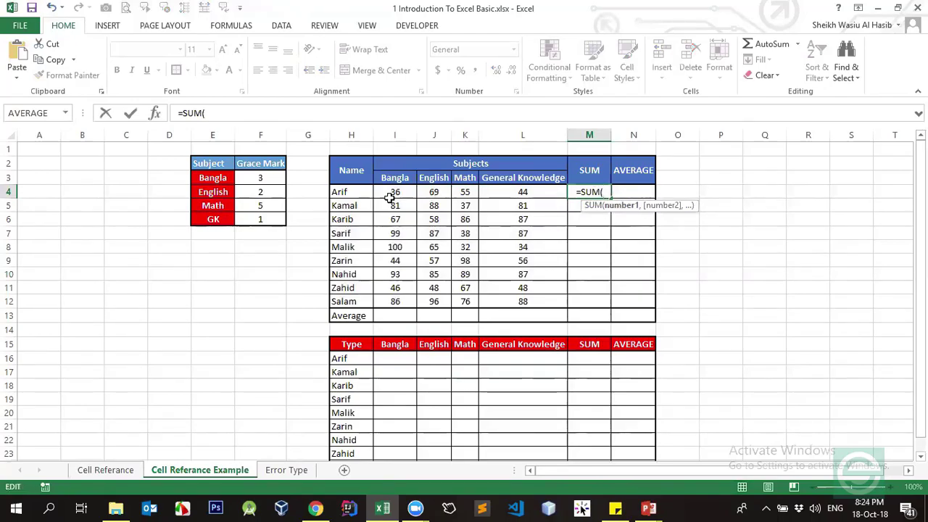
left_click_drag(384, 193, 503, 191)
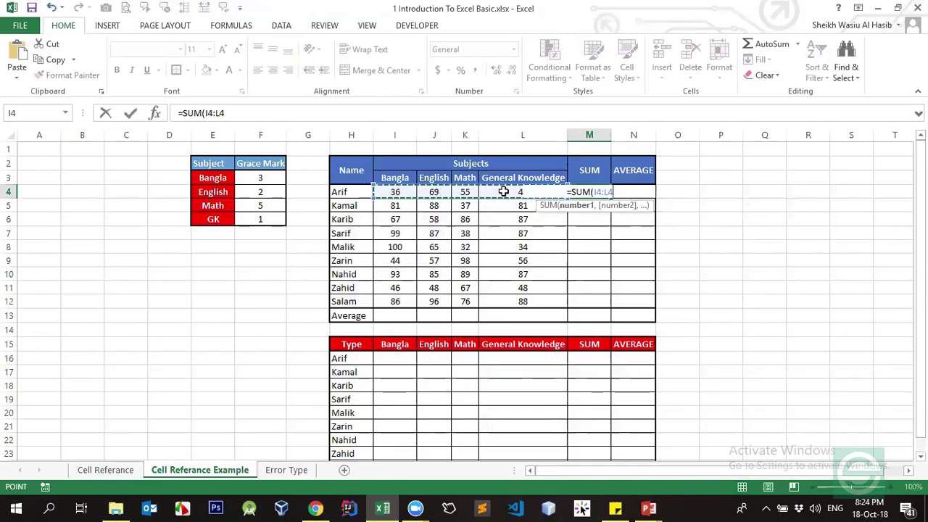
key("Return")
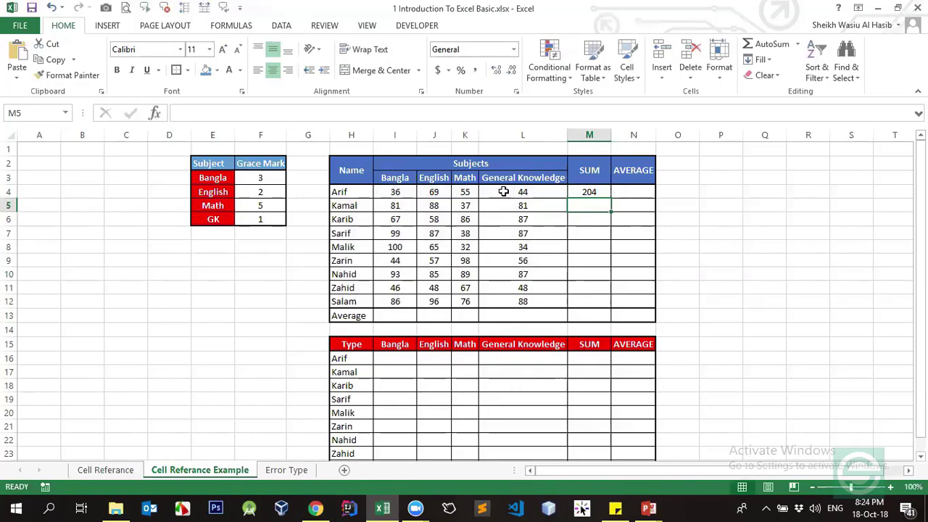
left_click_drag(406, 192, 503, 190)
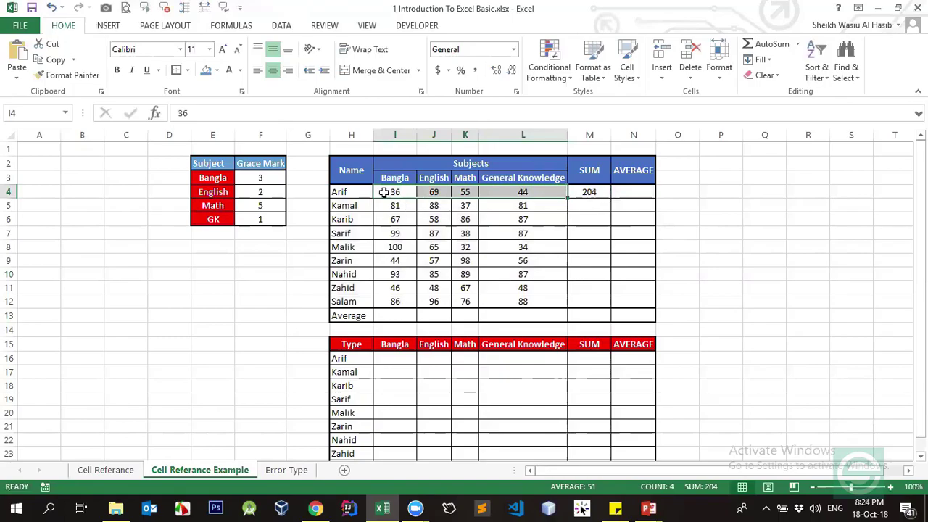
mouse_move(388, 191)
left_mouse_down()
mouse_move(510, 191)
mouse_move(395, 288)
left_mouse_up()
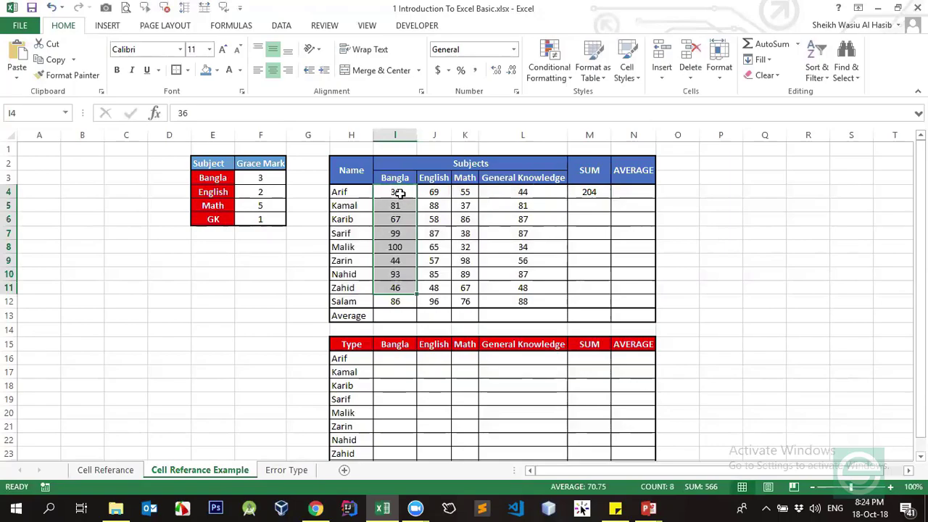
left_click_drag(399, 193, 398, 305)
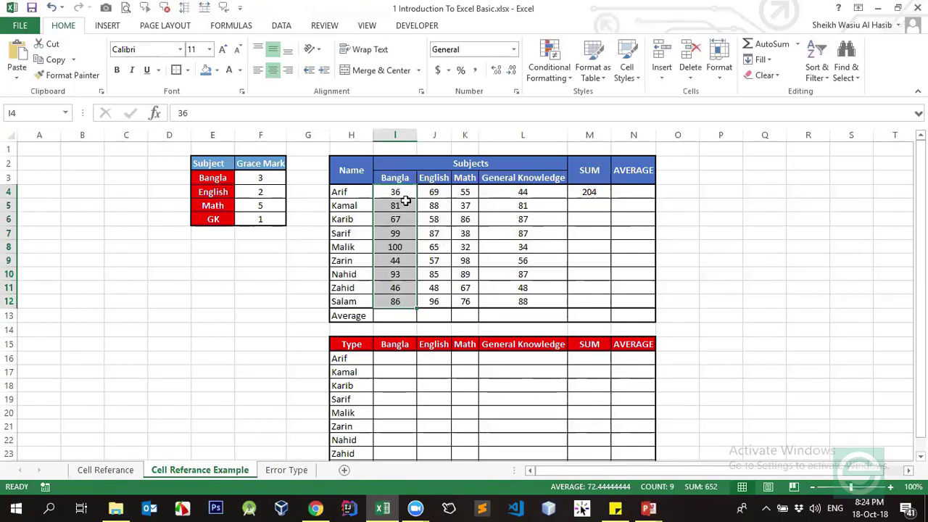
left_click_drag(401, 192, 492, 193)
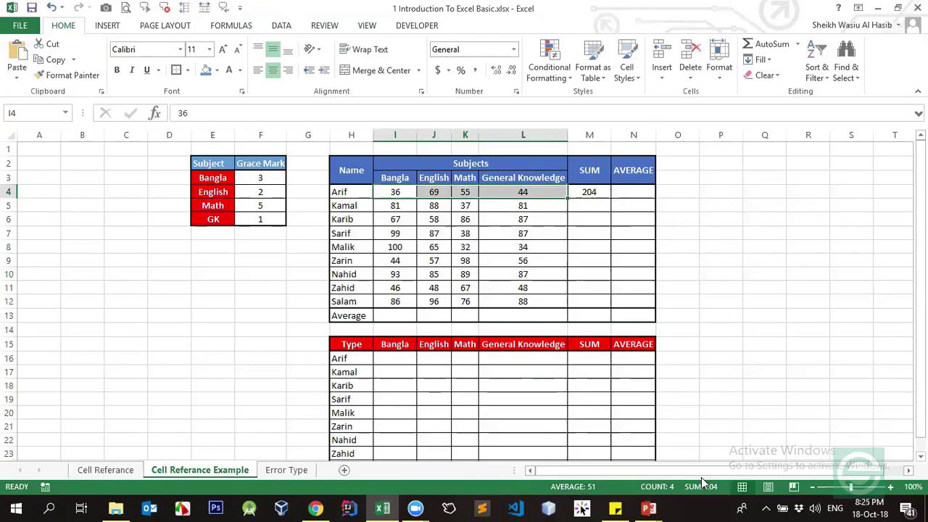
right_click(545, 487)
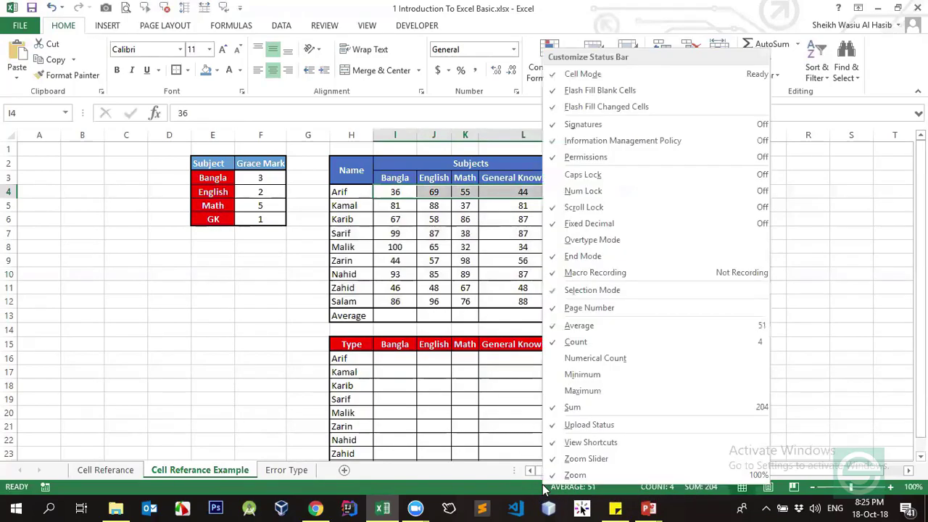
left_click(538, 491)
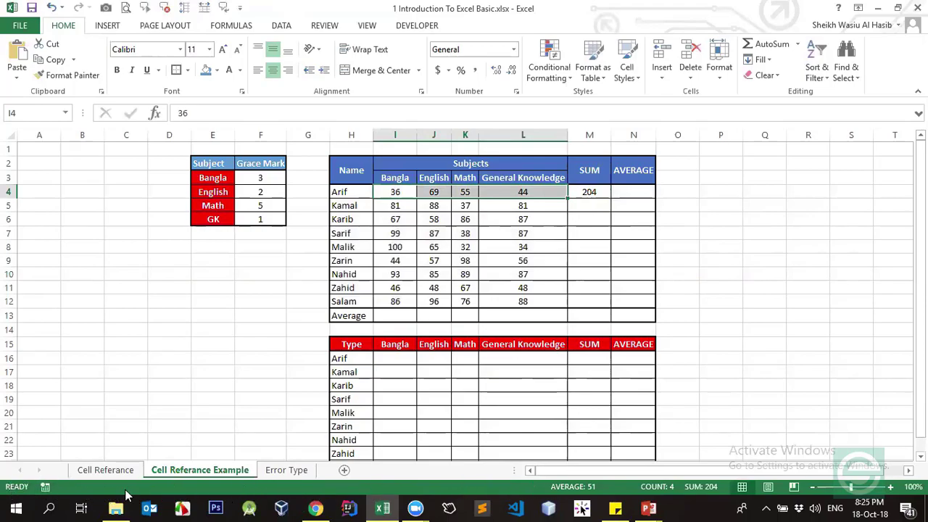
right_click(517, 488)
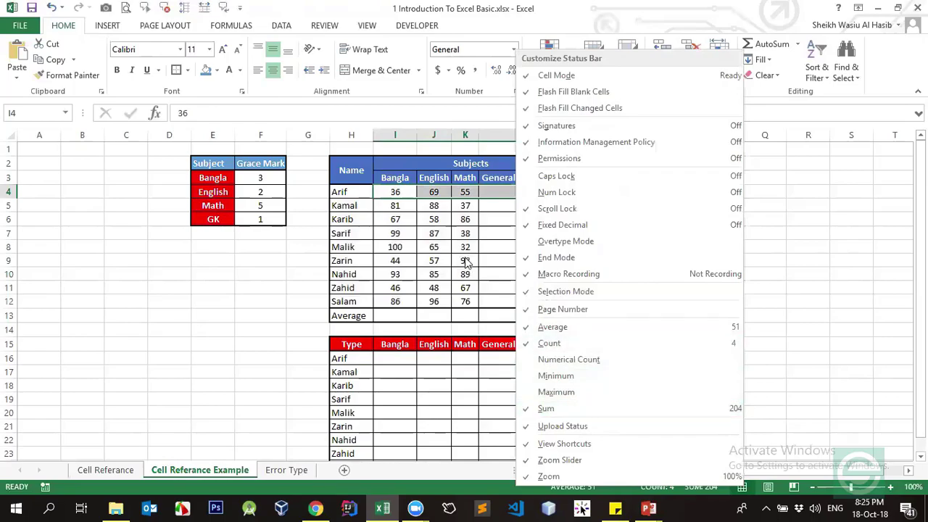
left_click(395, 192)
left_click_drag(396, 191, 508, 193)
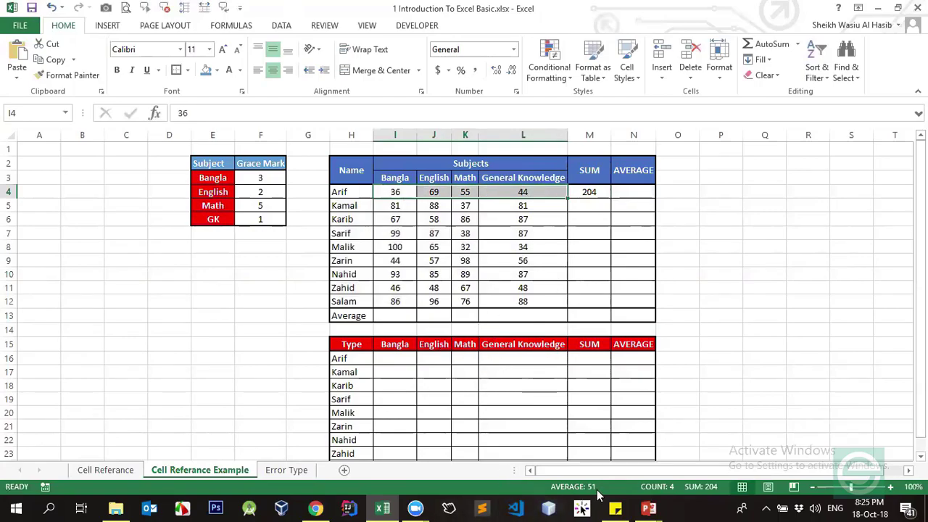
right_click(499, 486)
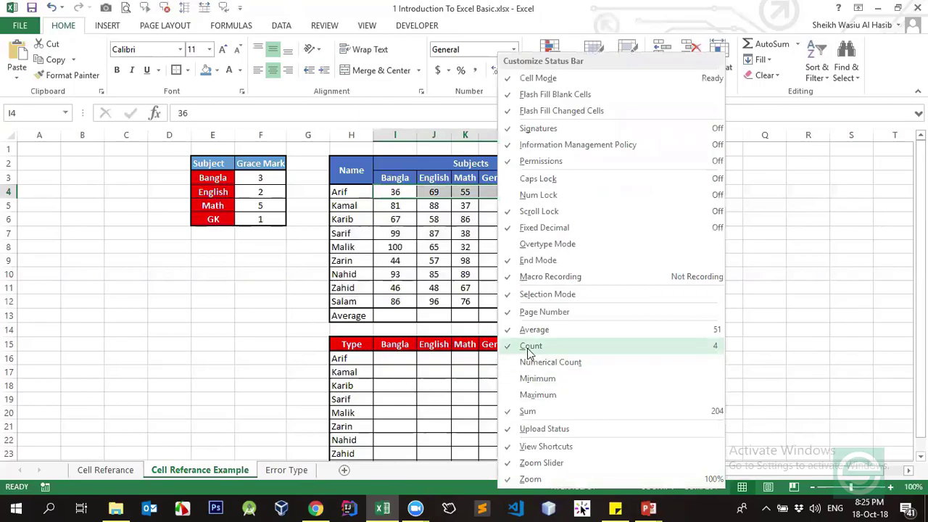
left_click(480, 361)
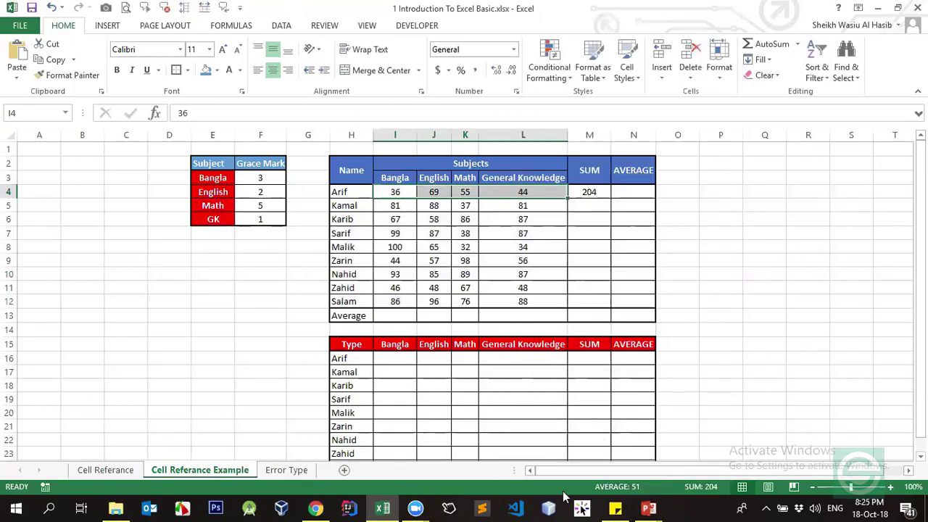
right_click(558, 490)
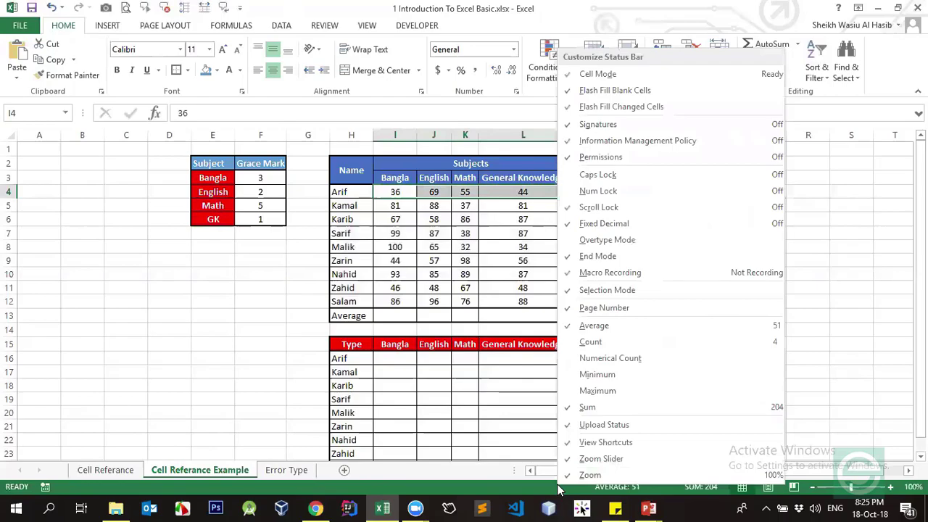
left_click(574, 347)
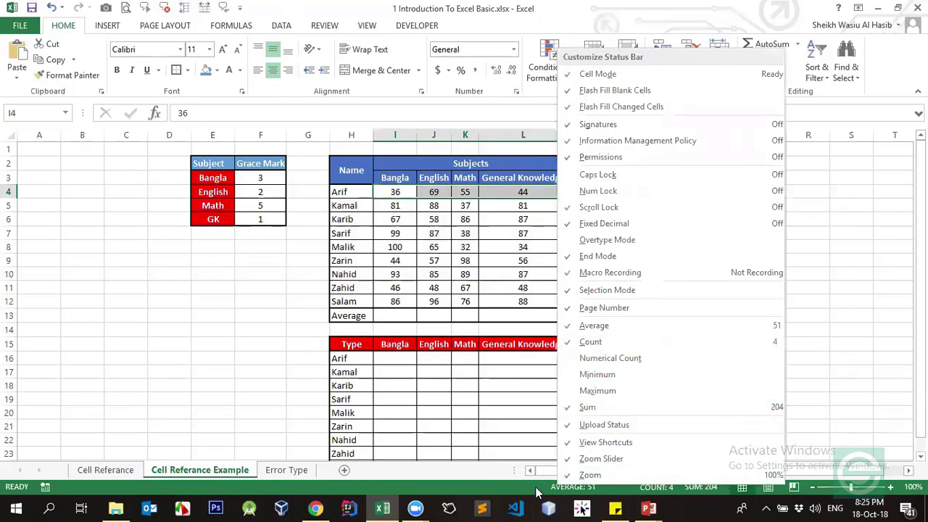
left_click(665, 492)
right_click(544, 493)
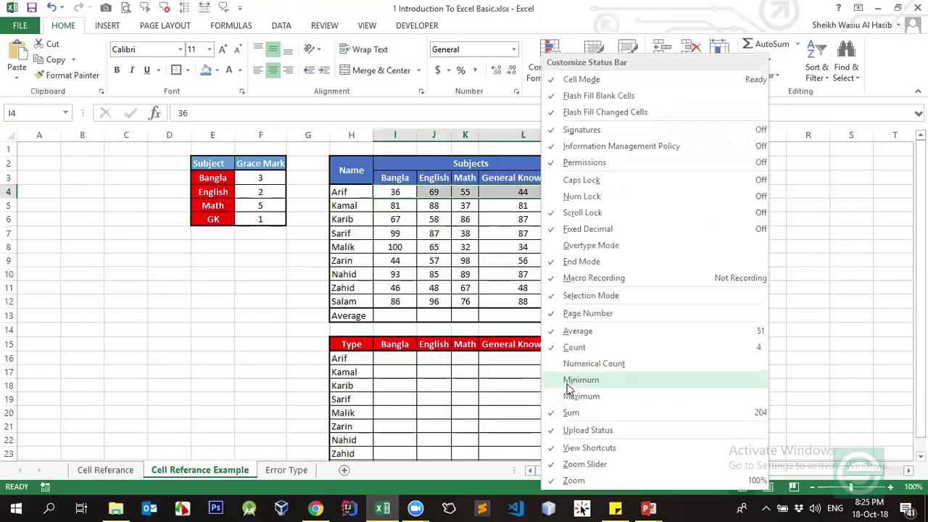
left_click(390, 199)
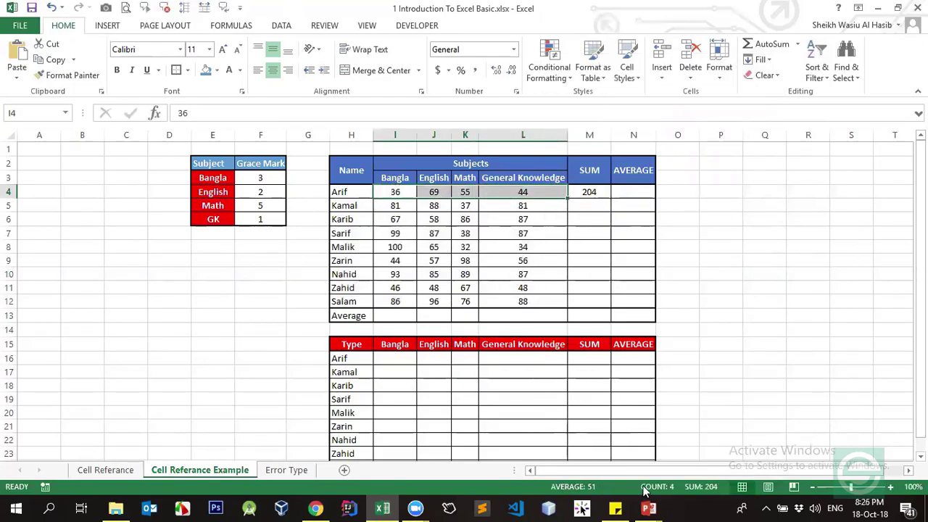
right_click(537, 495)
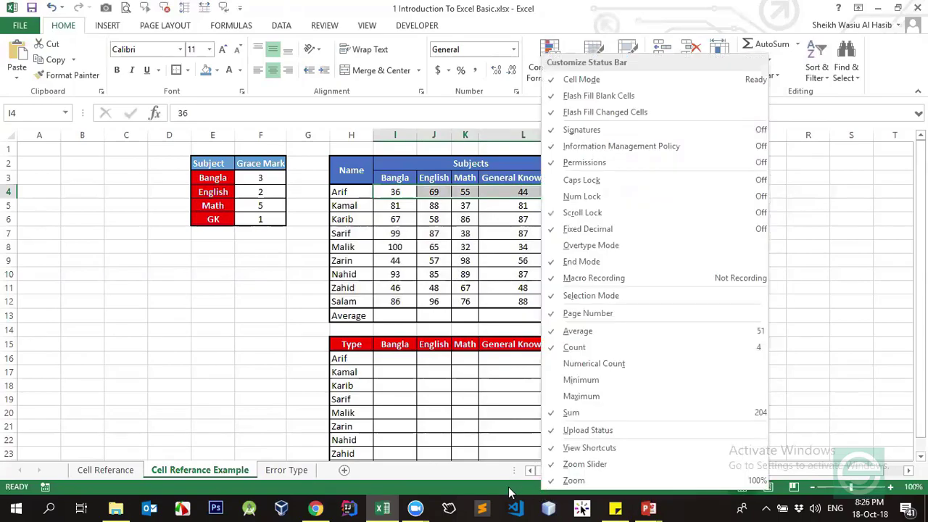
right_click(508, 487)
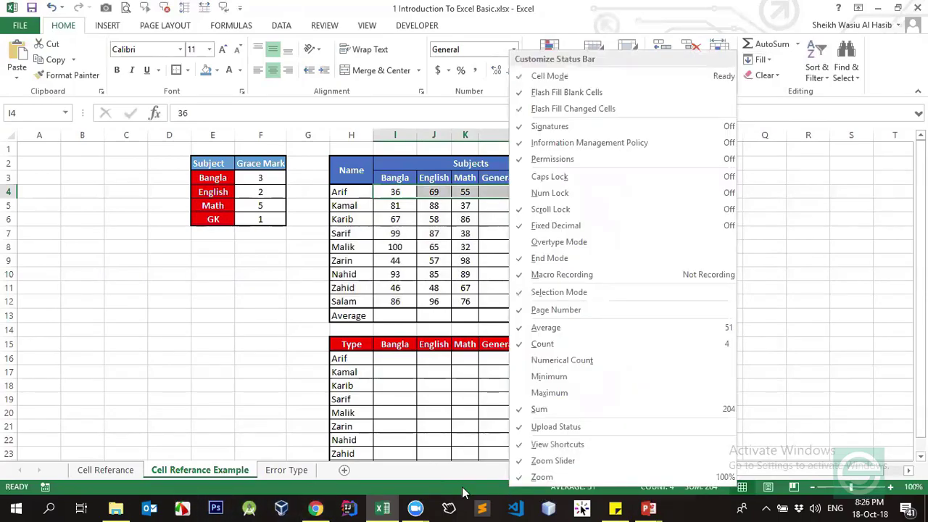
left_click(480, 492)
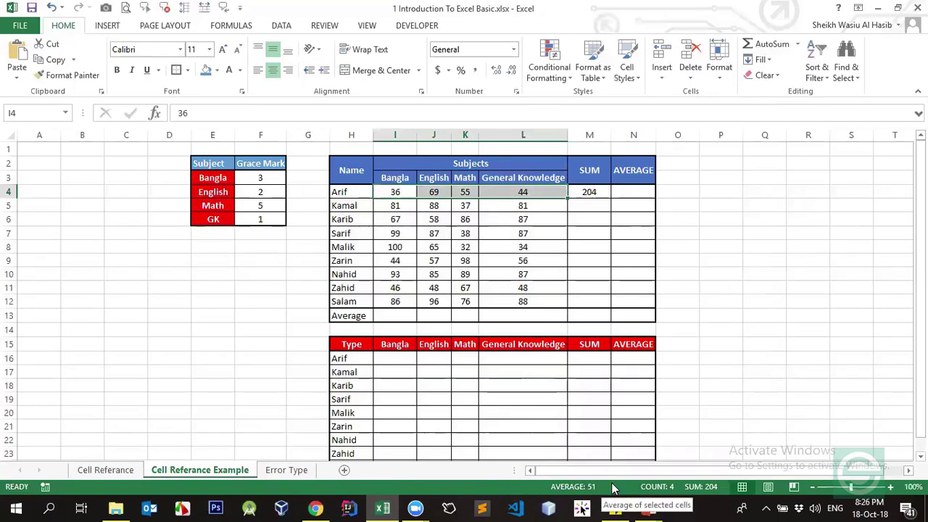
right_click(605, 492)
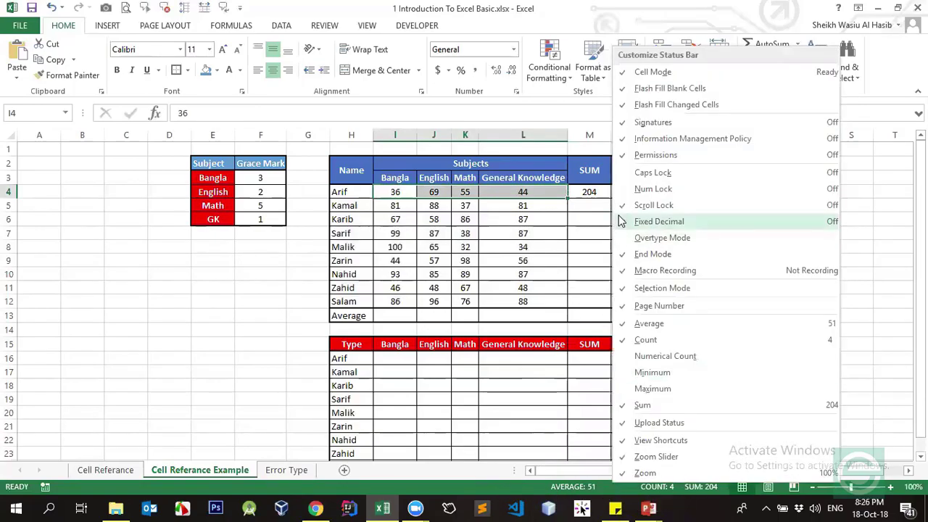
left_click(638, 378)
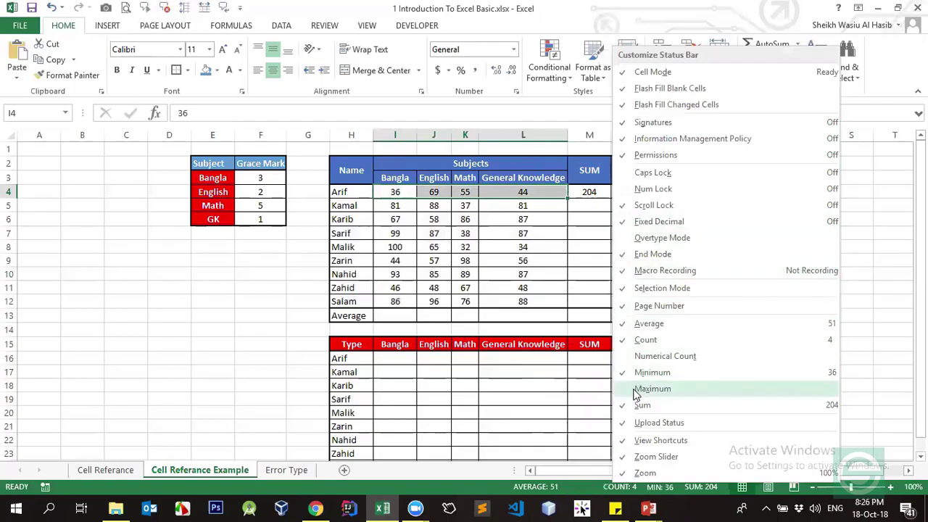
left_click(637, 389)
left_click(570, 428)
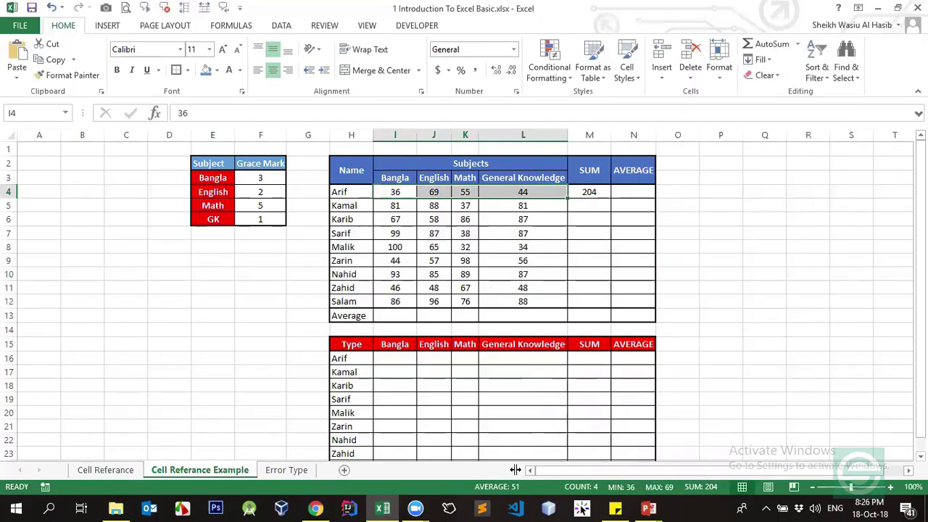
left_click_drag(396, 192, 522, 194)
right_click(463, 491)
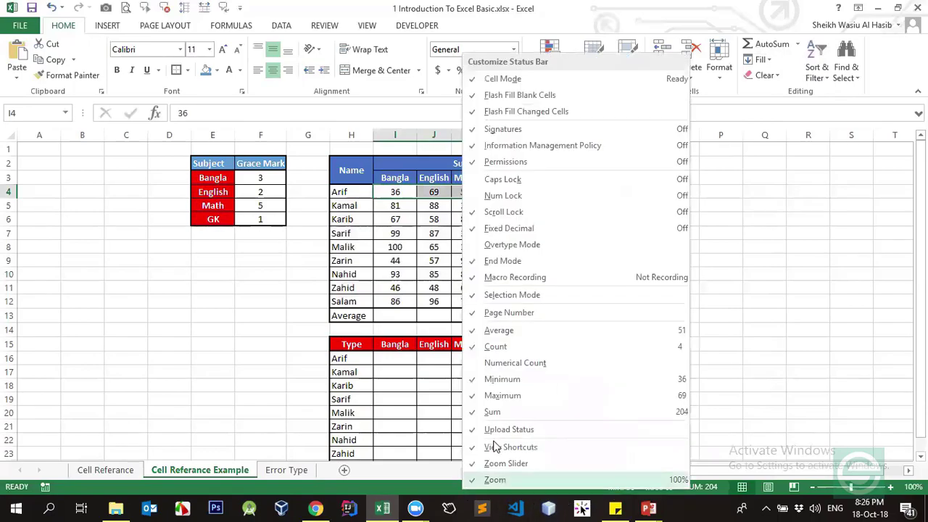
left_click(488, 386)
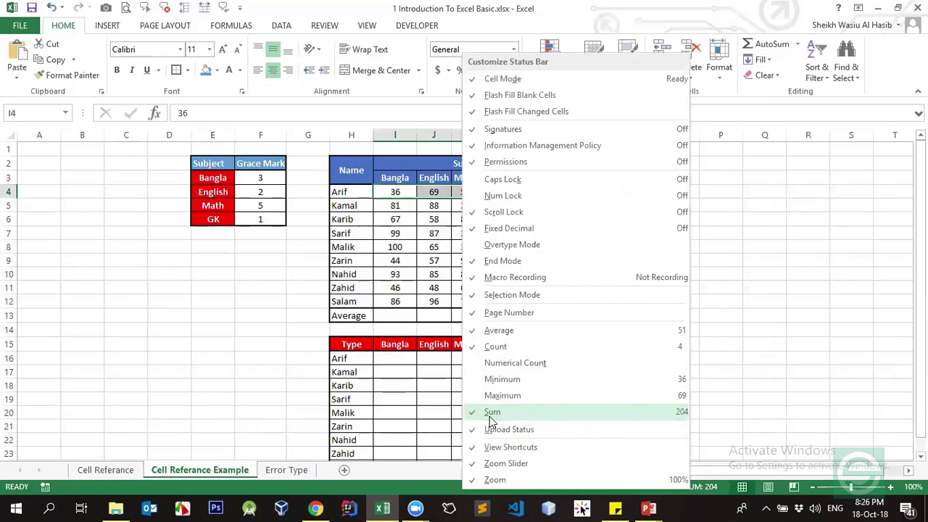
left_click(404, 443)
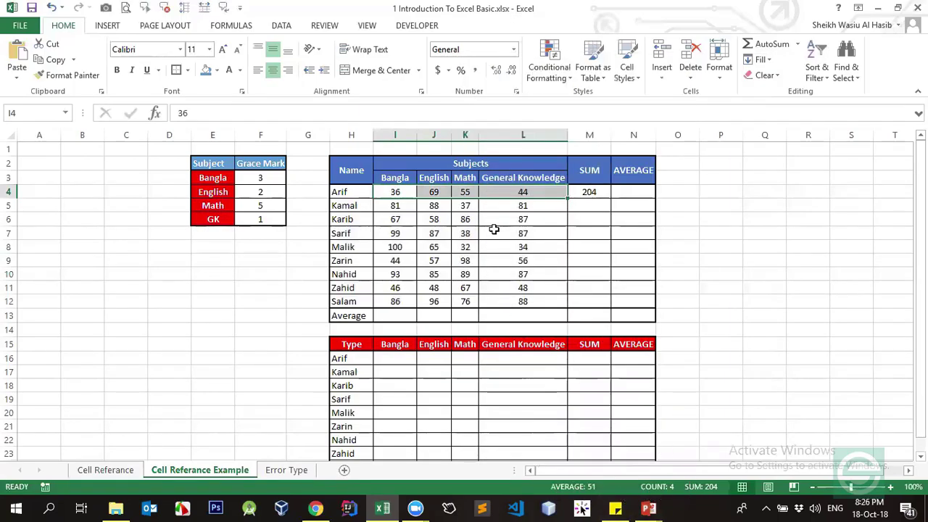
left_click(591, 192)
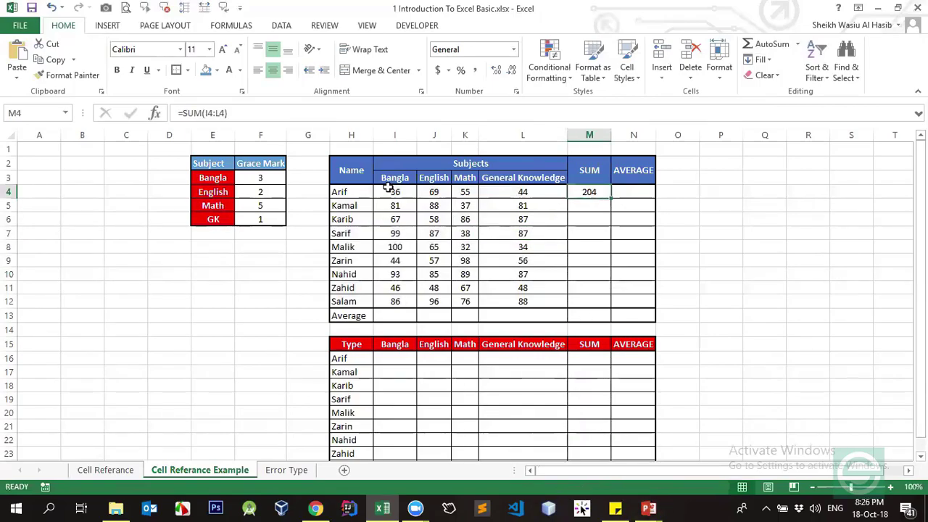
Delete Arif's total in M4, rebuild it with AutoSum (Alt+=), then delete it again.
left_click_drag(393, 192, 525, 191)
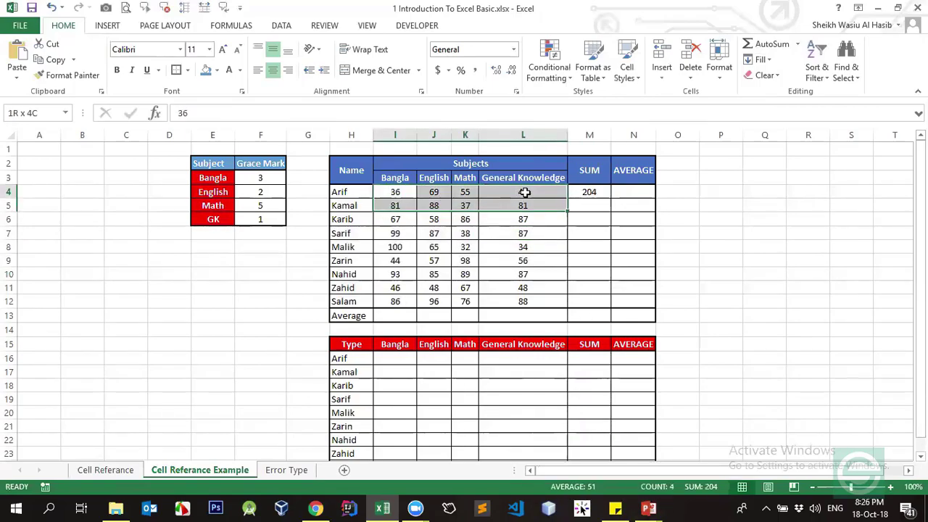
left_click(588, 191)
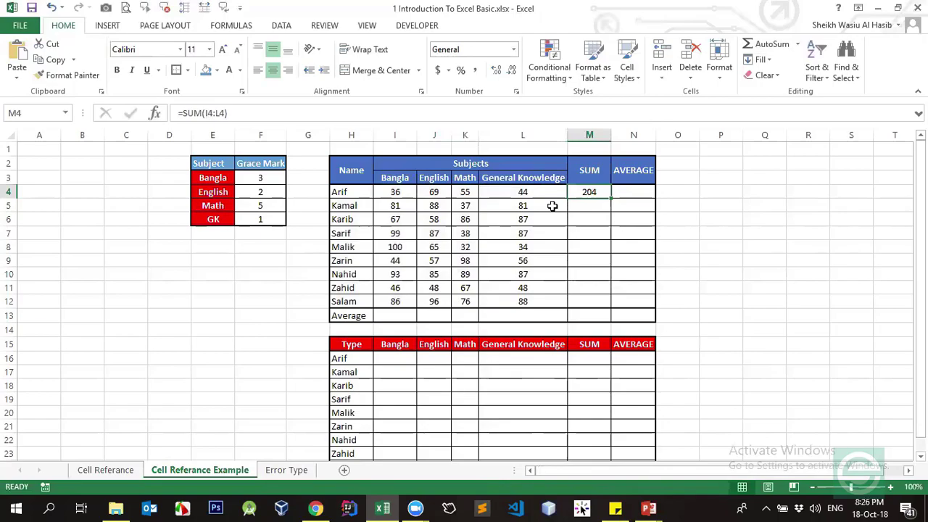
key("Delete")
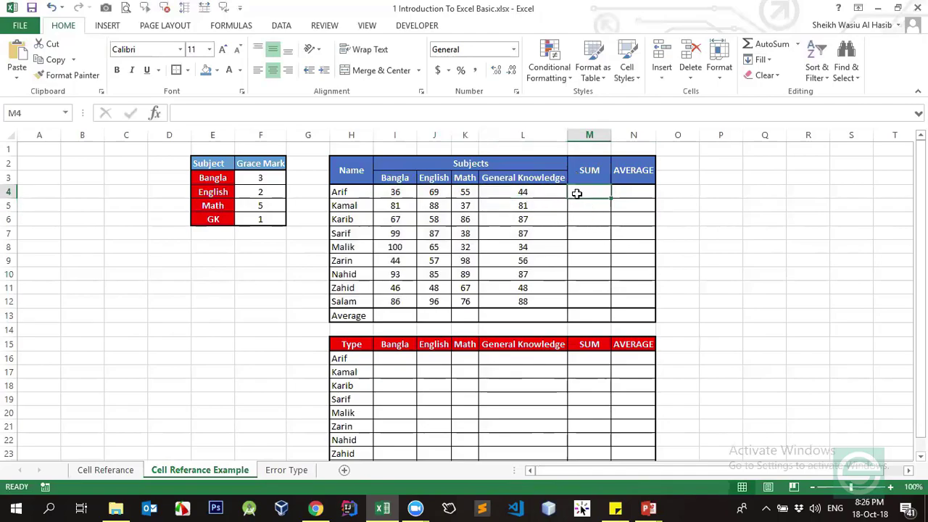
key("alt")
key("alt+equal")
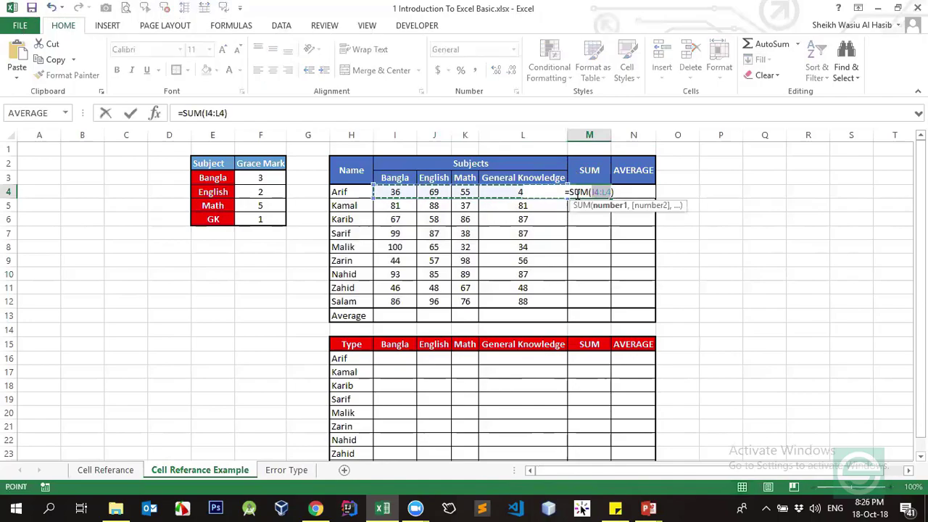
key("Return")
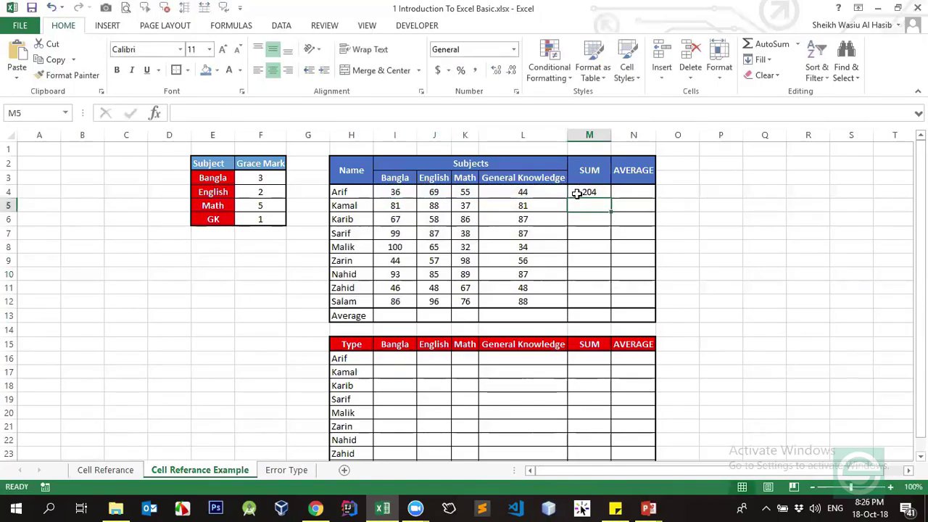
left_click(580, 192)
left_click_drag(398, 191, 549, 191)
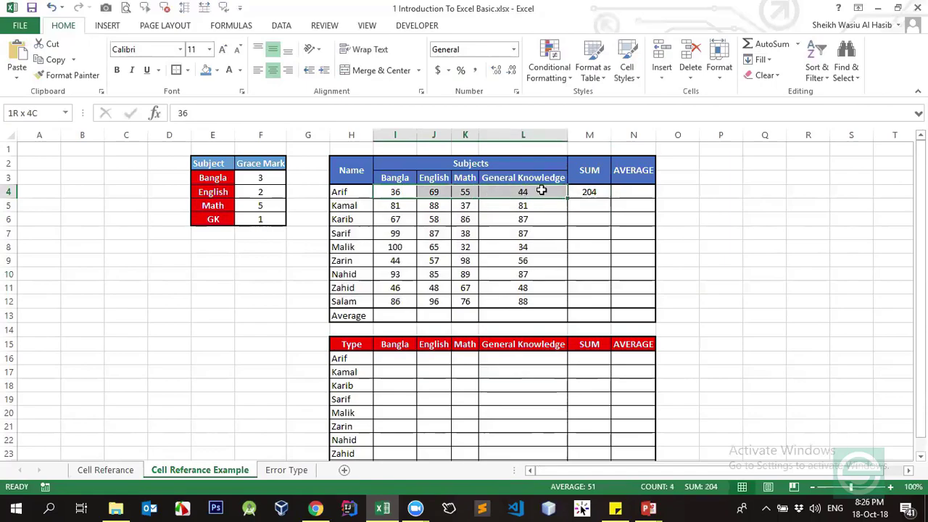
left_click(589, 192)
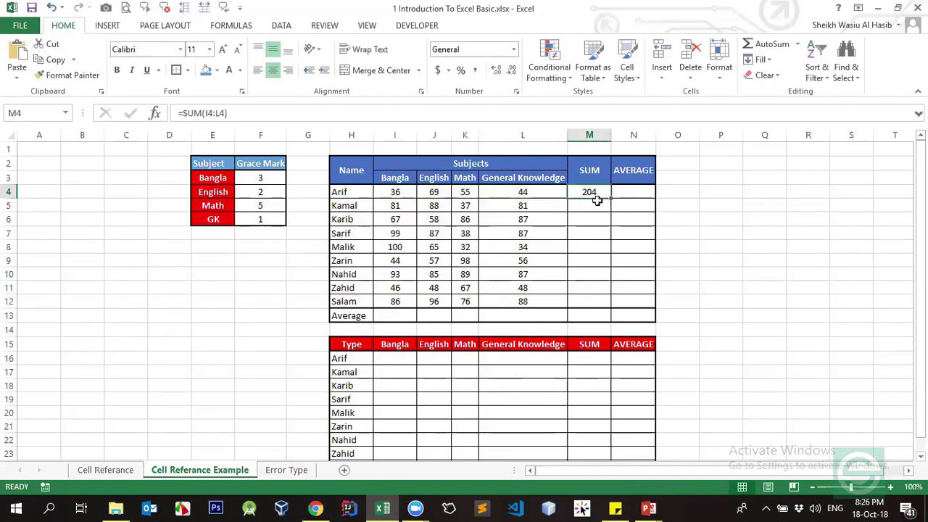
key("Delete")
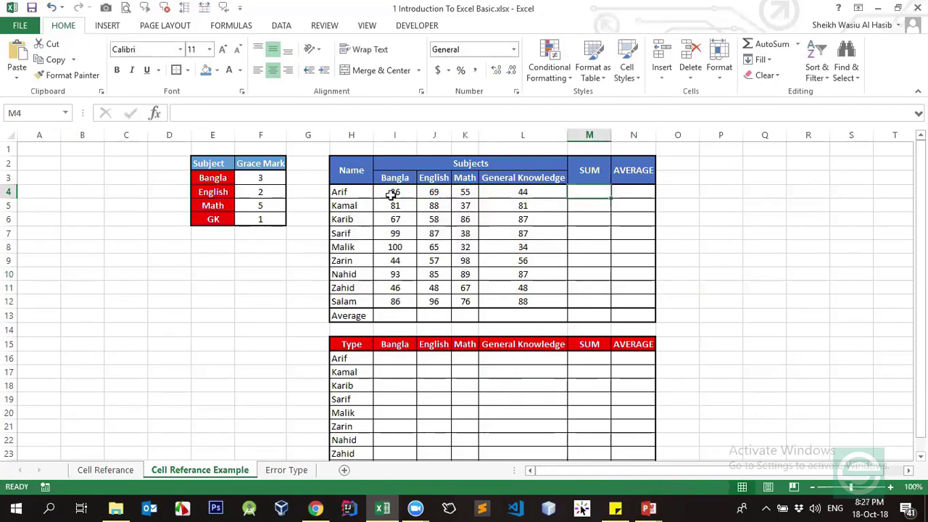
Highlight each student's row of marks, then select the empty SUM cells M4:M12.
left_click_drag(391, 193, 516, 183)
left_click_drag(398, 191, 516, 187)
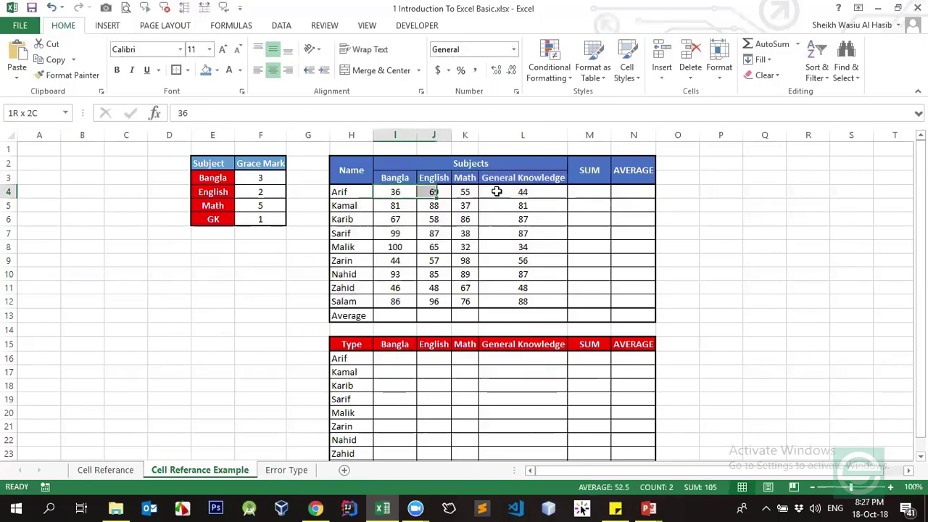
left_click_drag(395, 205, 516, 206)
left_click_drag(395, 219, 514, 217)
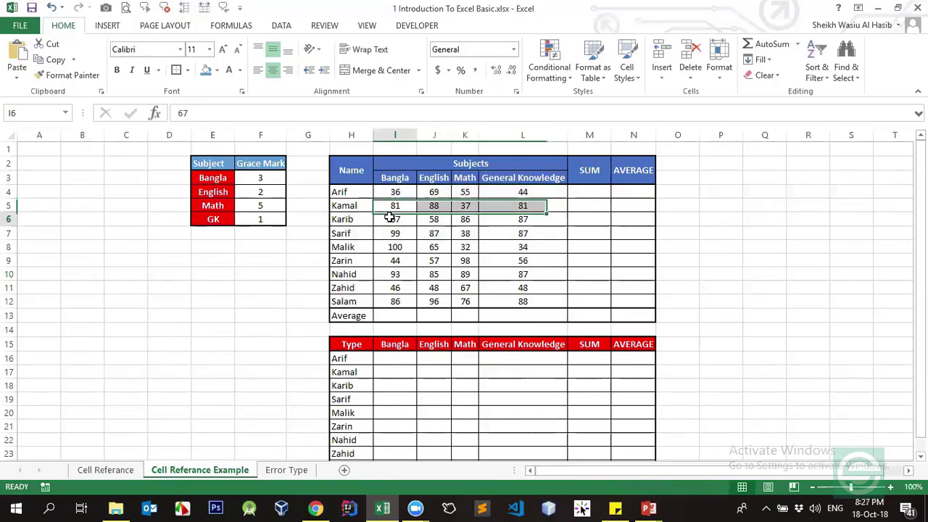
left_click_drag(395, 234, 501, 232)
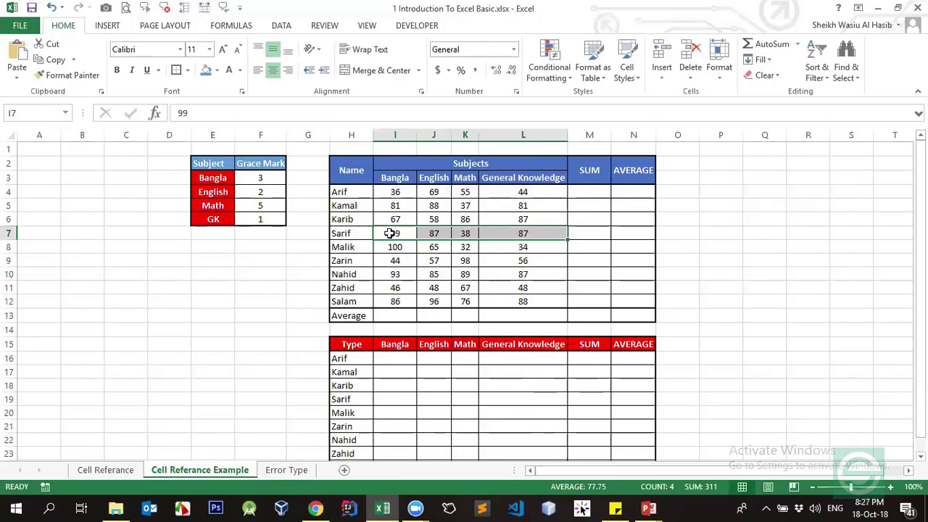
left_click_drag(387, 247, 507, 241)
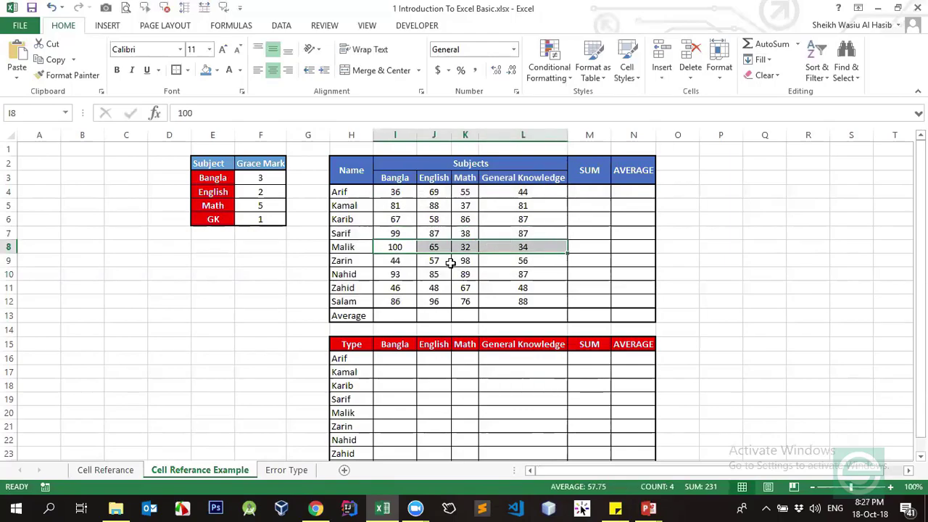
left_click(591, 219)
left_click_drag(588, 201, 592, 306)
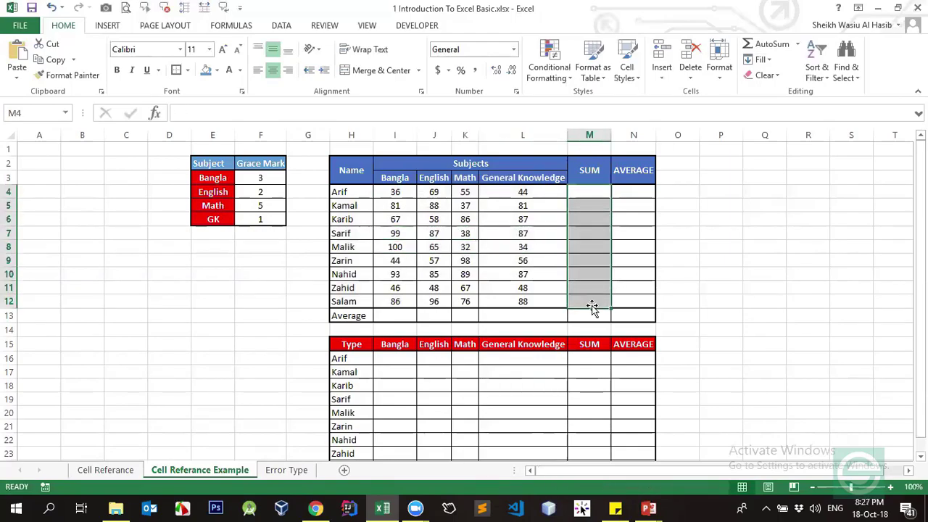
AutoSum M4:M12 to get every student's total, from 204 for Arif to 346 for Salam.
key("alt+equal")
left_click(634, 274)
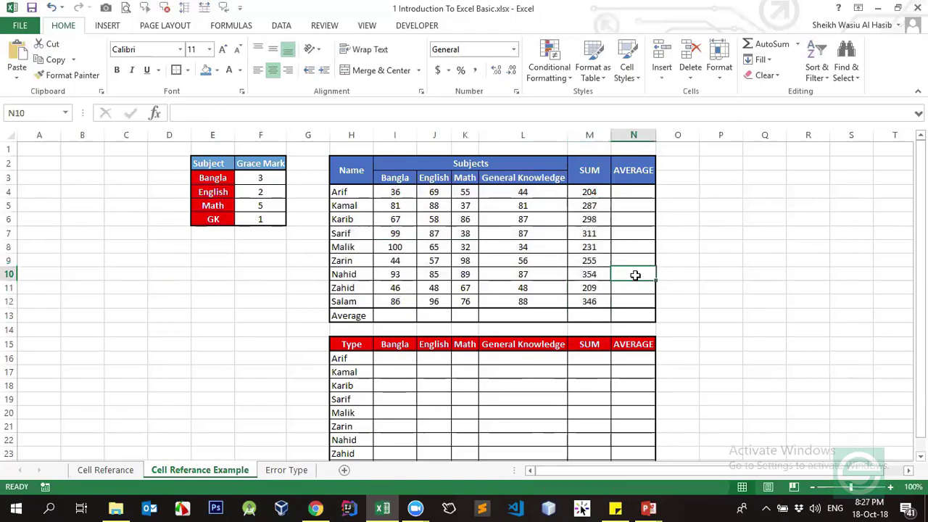
left_click_drag(584, 194, 588, 301)
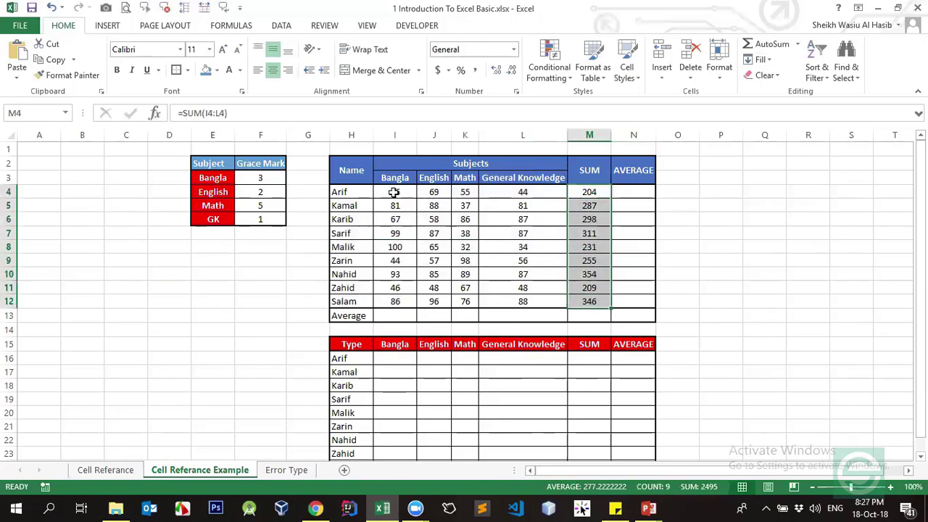
left_click_drag(394, 192, 514, 191)
Inspect the SUM formulas in M4, M5 and M7, reopening M4's =SUM(I4:L4).
left_click(591, 196)
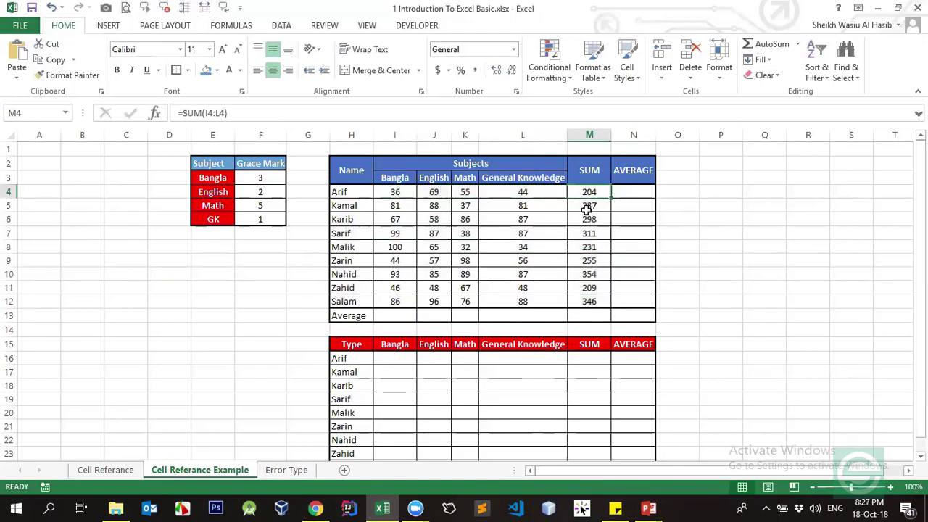
left_click(588, 208)
left_click(589, 231)
left_click(591, 207)
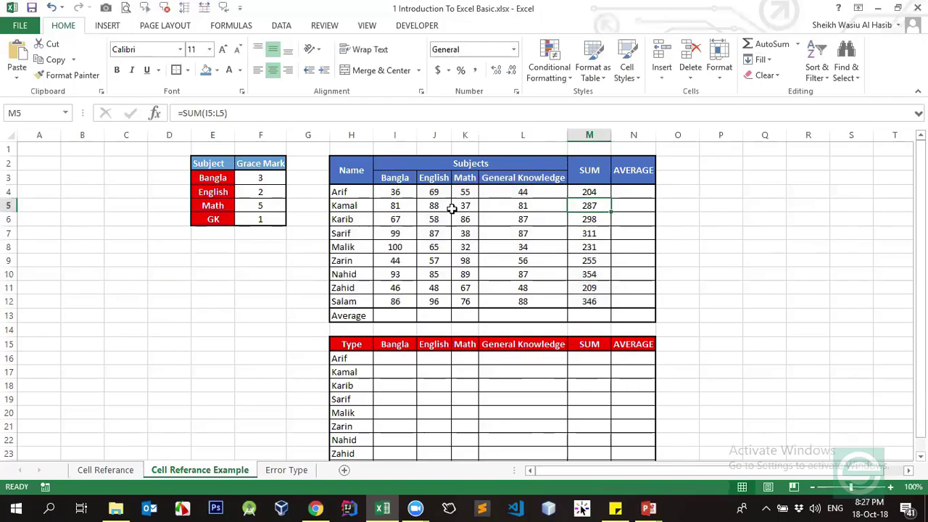
left_click(590, 192)
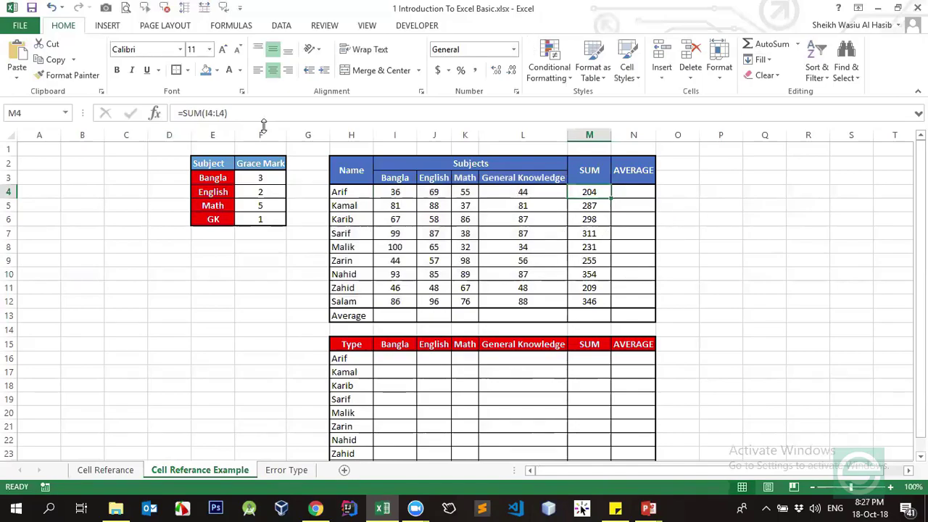
left_click(234, 112)
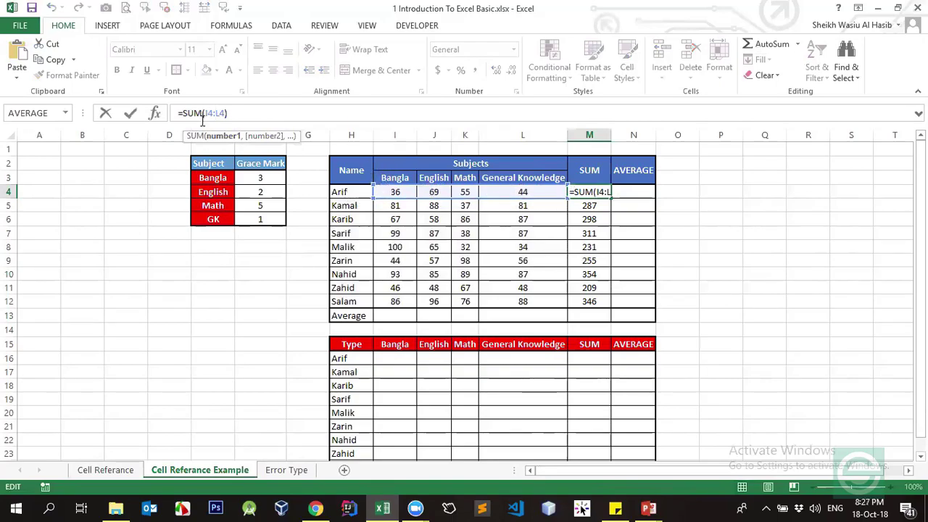
Review Arif's and Sarif's SUM formulas and confirm both unchanged.
left_click_drag(205, 113, 214, 114)
double_click(210, 113)
key("Return")
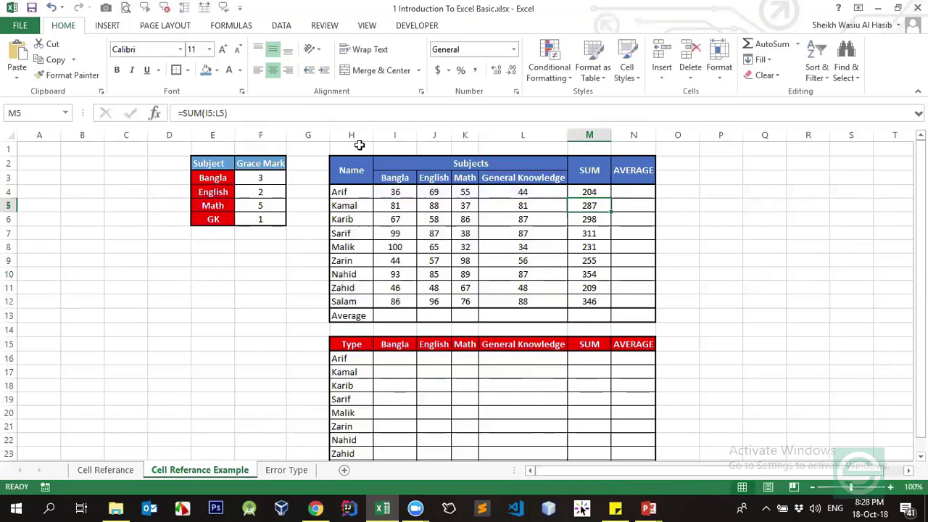
left_click(586, 233)
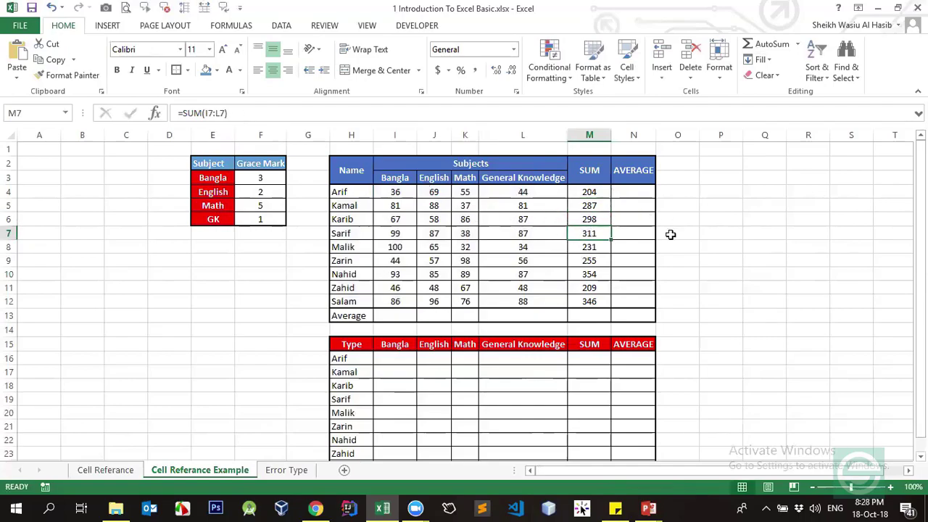
left_click(213, 114)
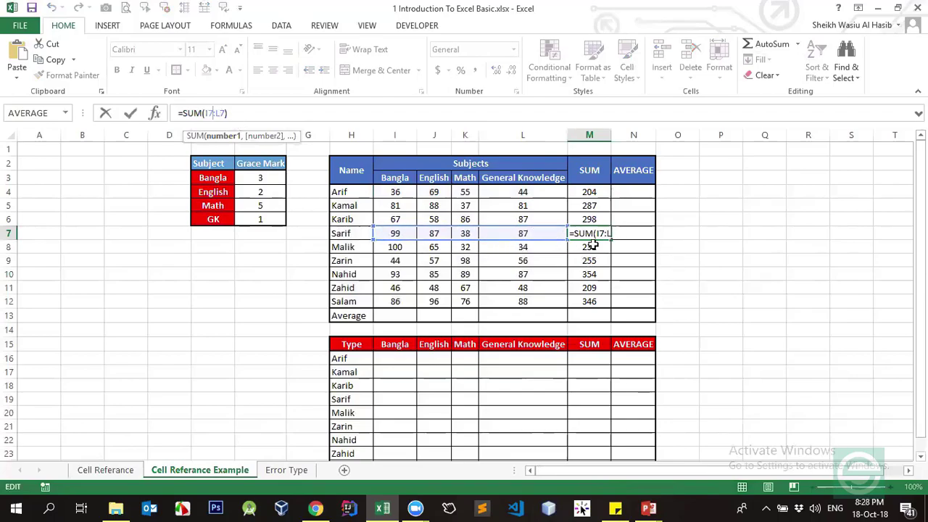
key("Return")
Delete the totals in M5:M12, keeping only Arif's 204 in M4.
left_click(592, 195)
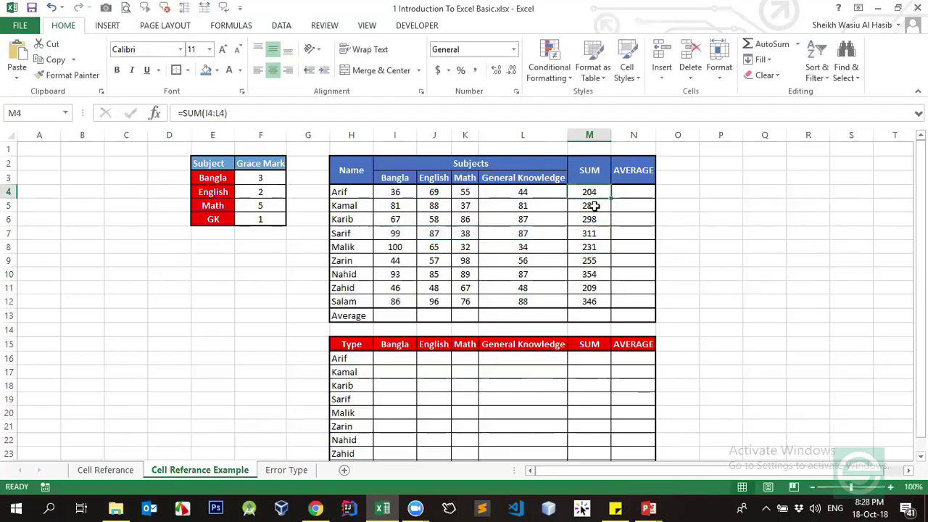
left_click_drag(594, 206, 594, 296)
key("Delete")
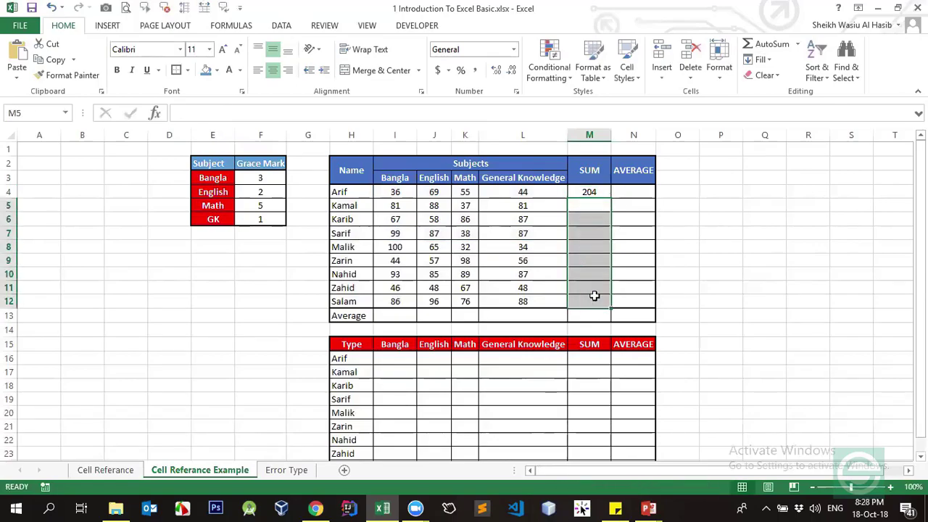
Retype Arif's total in M4 as =SUM(I4:L4), giving 204.
left_click_drag(399, 192, 428, 283)
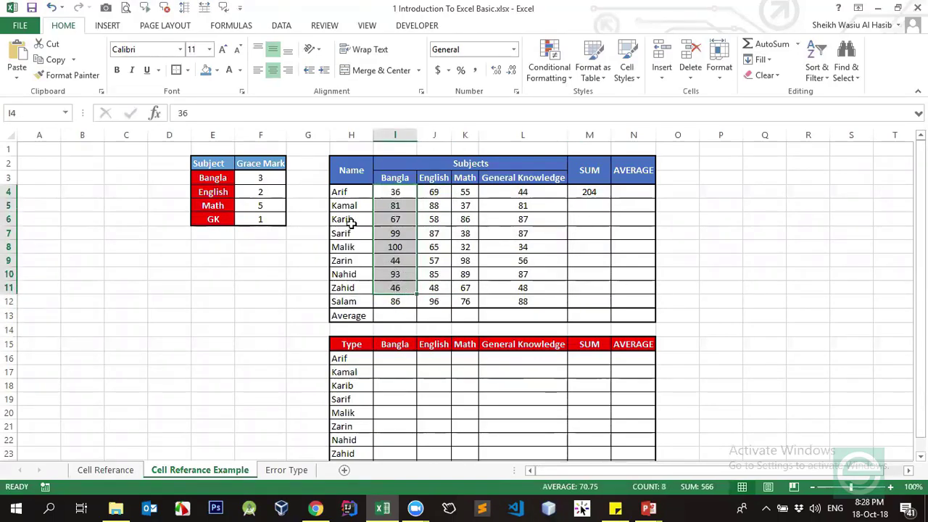
left_click_drag(352, 193, 351, 301)
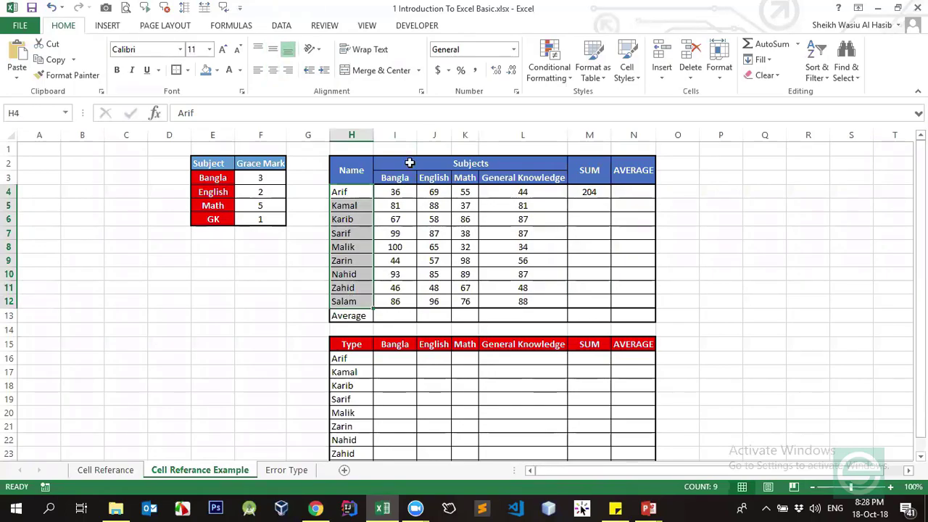
left_click(593, 190)
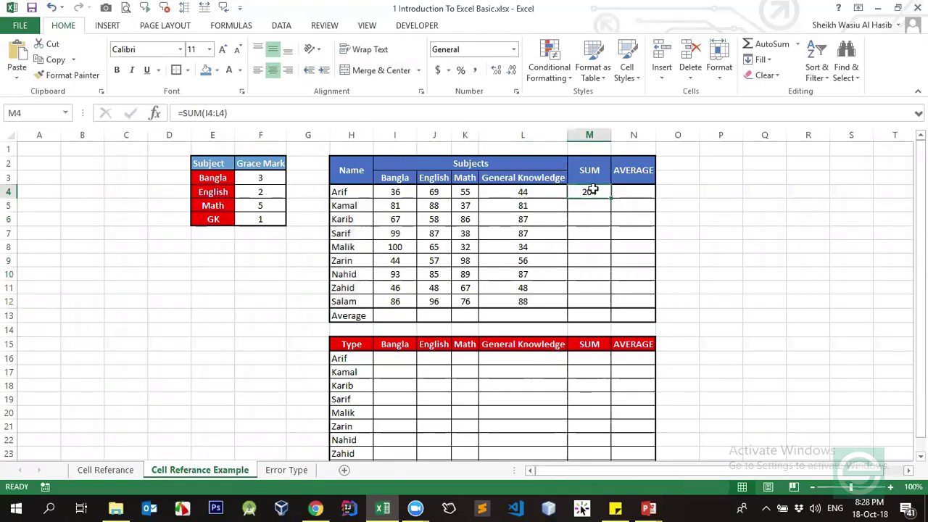
type("=sum")
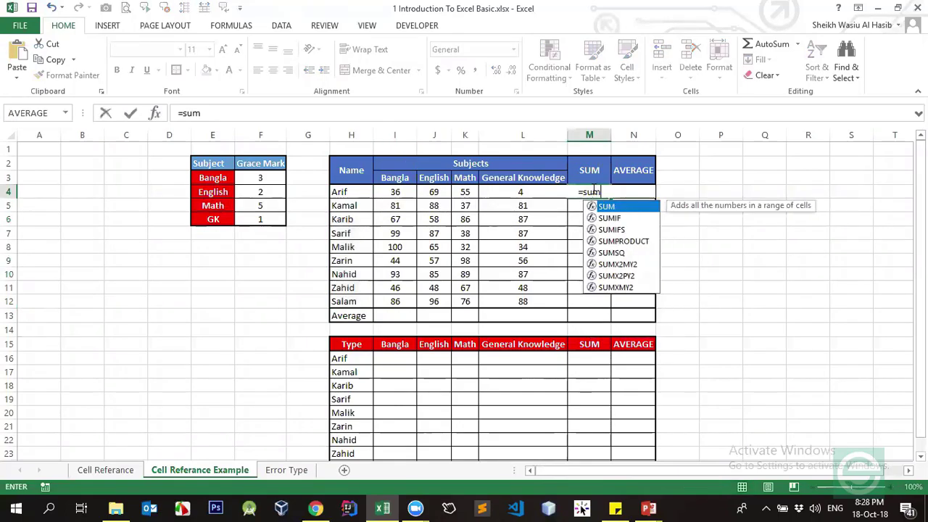
key("Tab")
left_click_drag(395, 192, 495, 187)
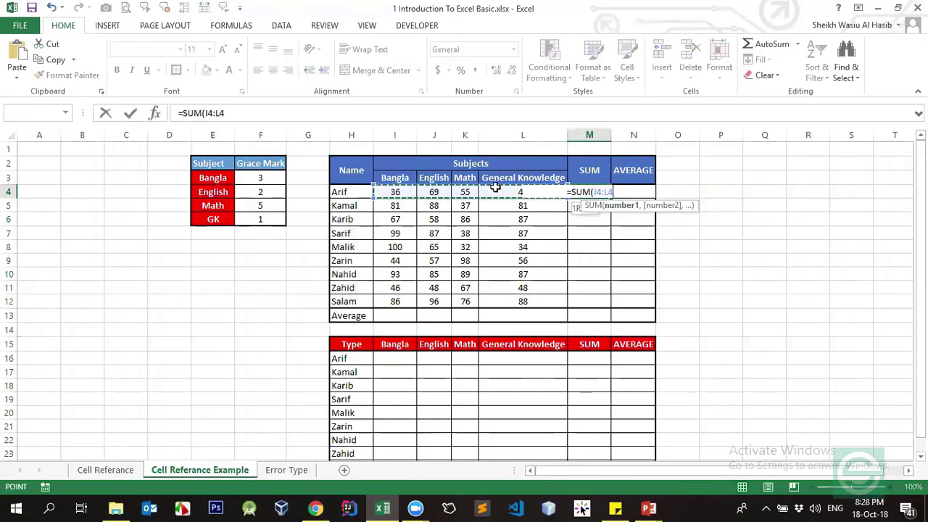
key("Return")
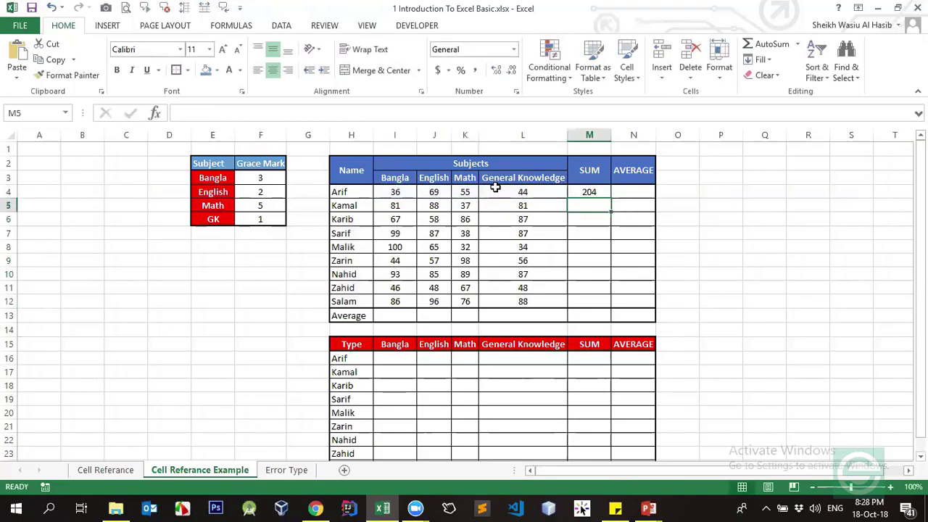
left_click(597, 191)
Clear M4 and AutoSum M4:M12 so all nine students get totals.
key("Home")
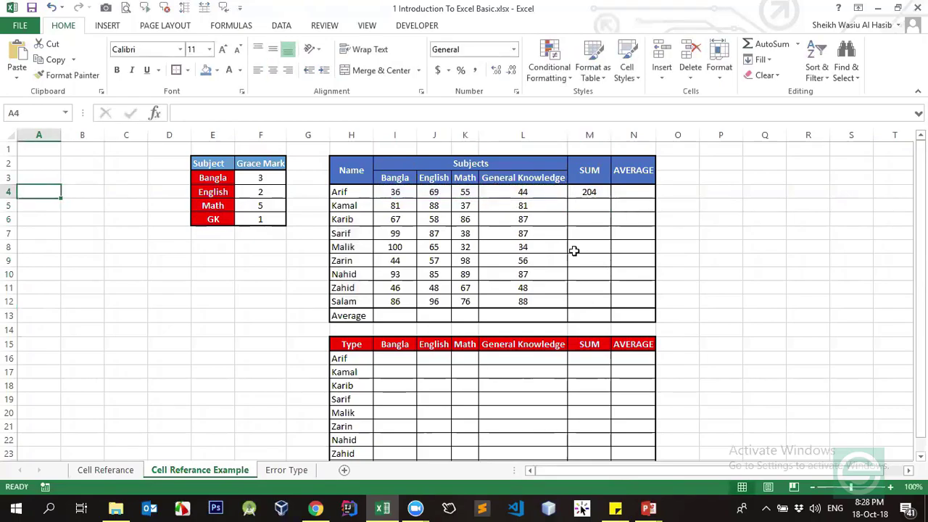
left_click(590, 192)
key("Delete")
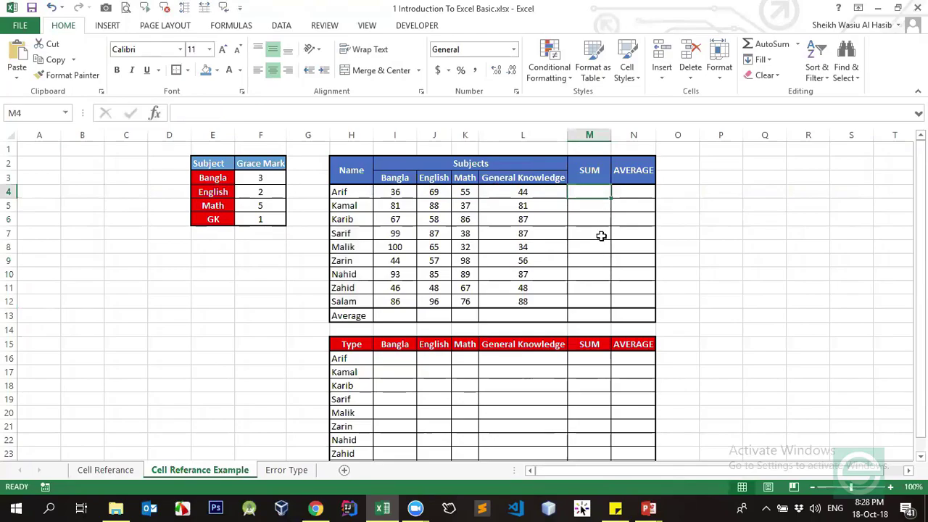
left_click_drag(596, 190, 594, 300)
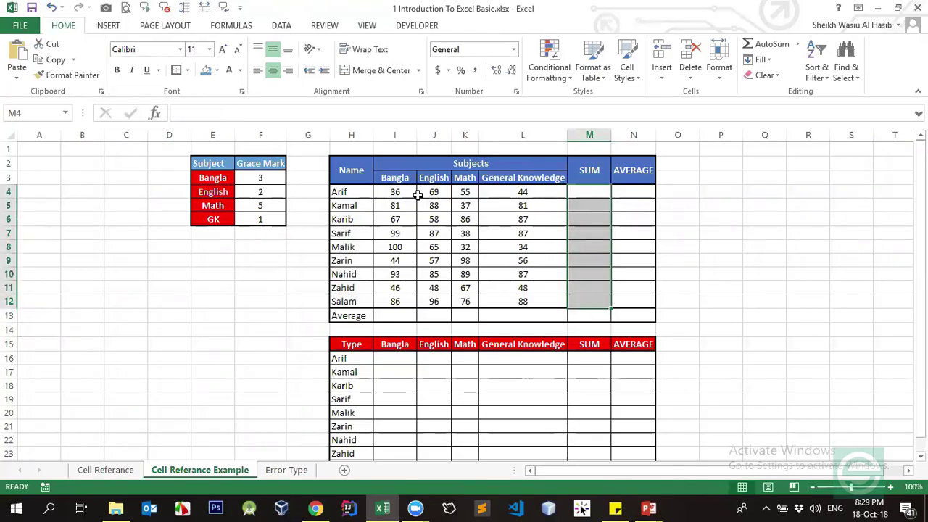
key("alt+equal")
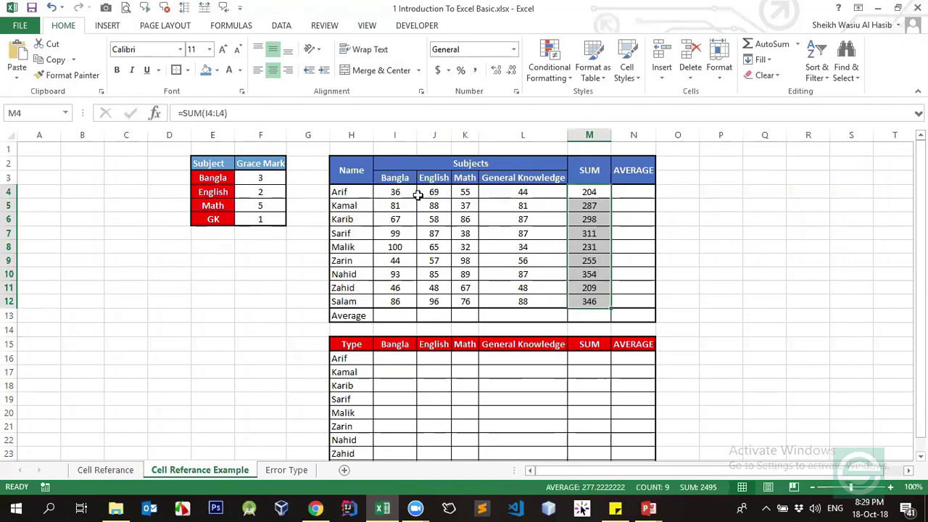
Review the filled totals against Arif's, Malik's and the Average row's marks.
left_click(434, 192)
left_click_drag(590, 191, 589, 299)
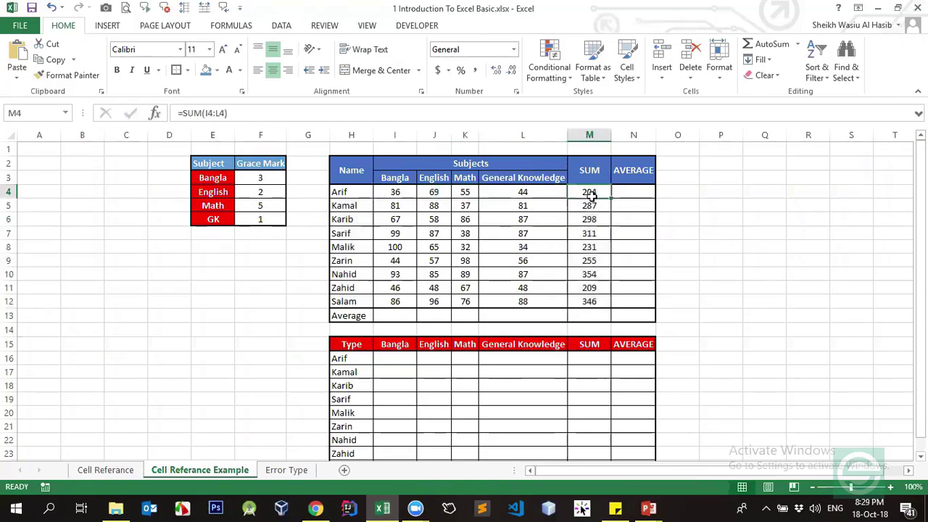
left_click(590, 191)
left_click(389, 191)
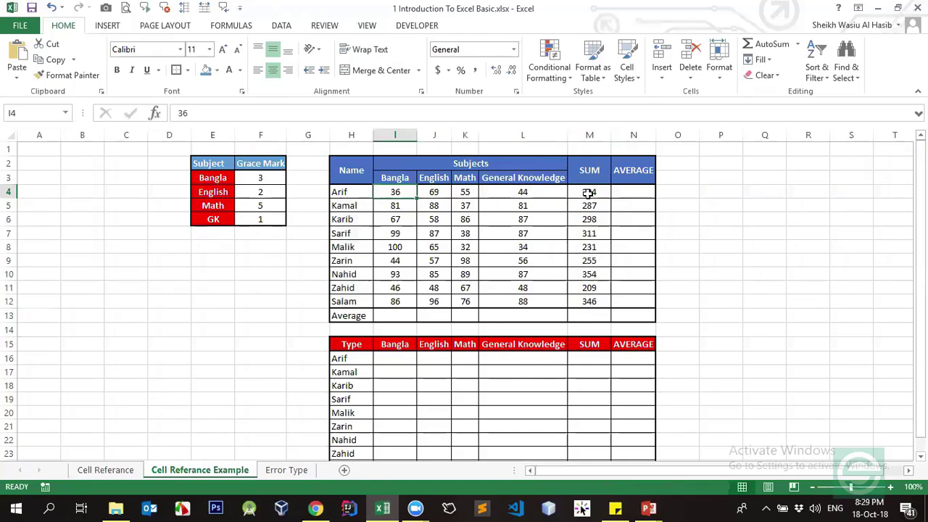
left_click_drag(398, 192, 509, 193)
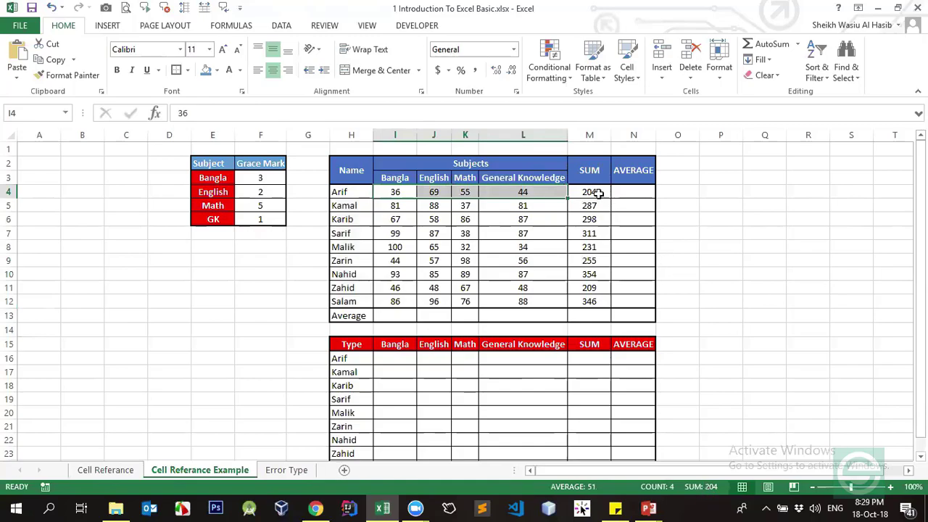
left_click_drag(395, 247, 517, 246)
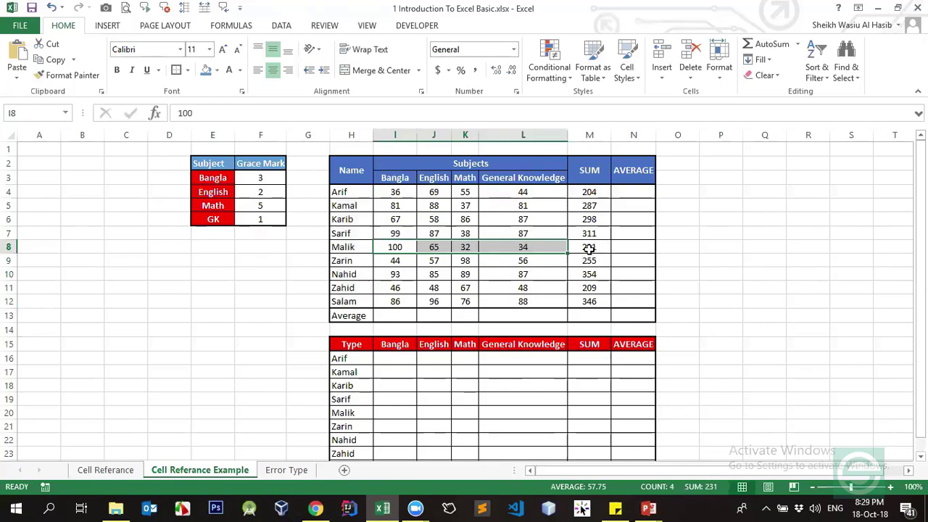
left_click(387, 314)
left_click_drag(430, 315, 512, 314)
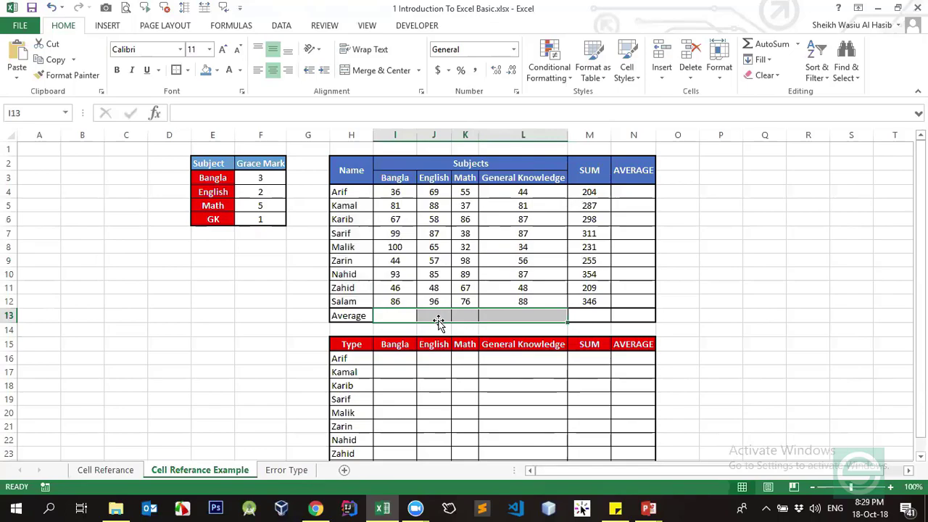
left_click(406, 314)
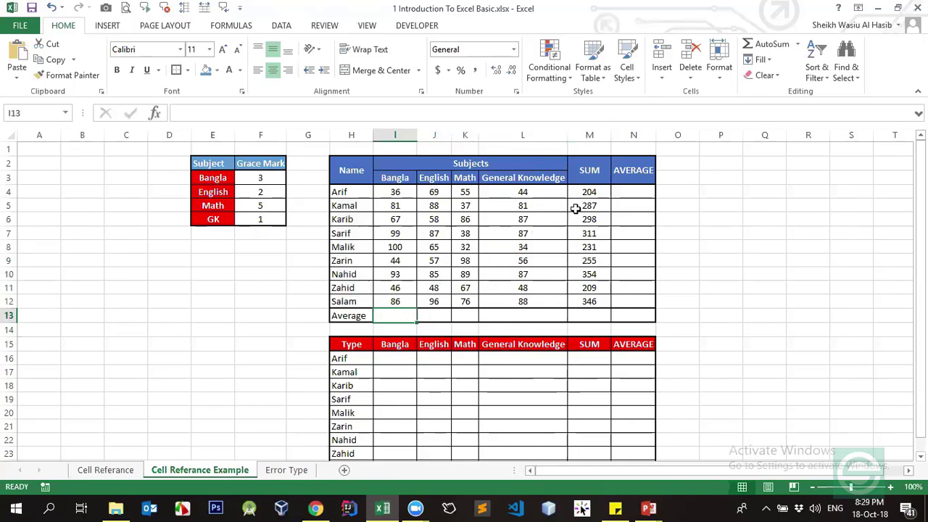
left_click_drag(584, 192, 599, 307)
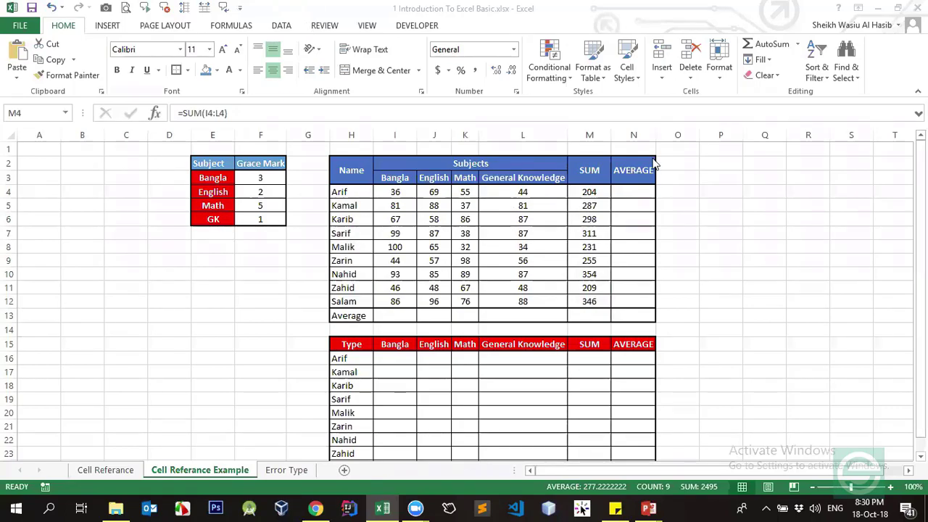
left_click(403, 314)
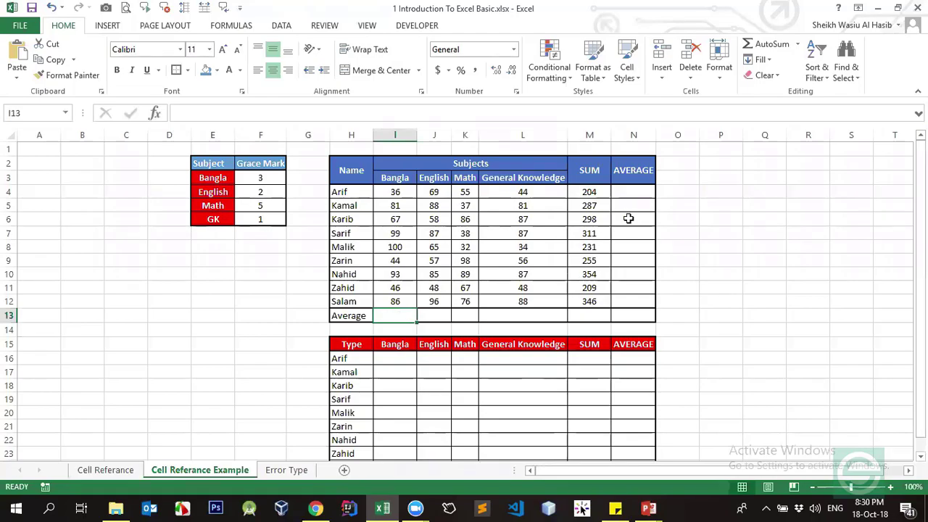
Clear the SUM column totals, then restore them with undo.
left_click(593, 203)
key("ctrl+shift+Down")
key("Delete")
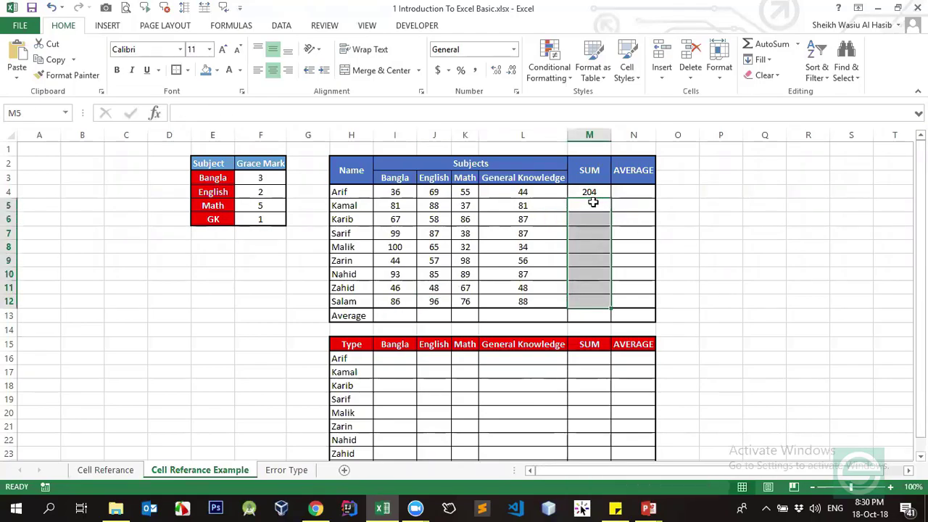
left_click(592, 189)
key("Delete")
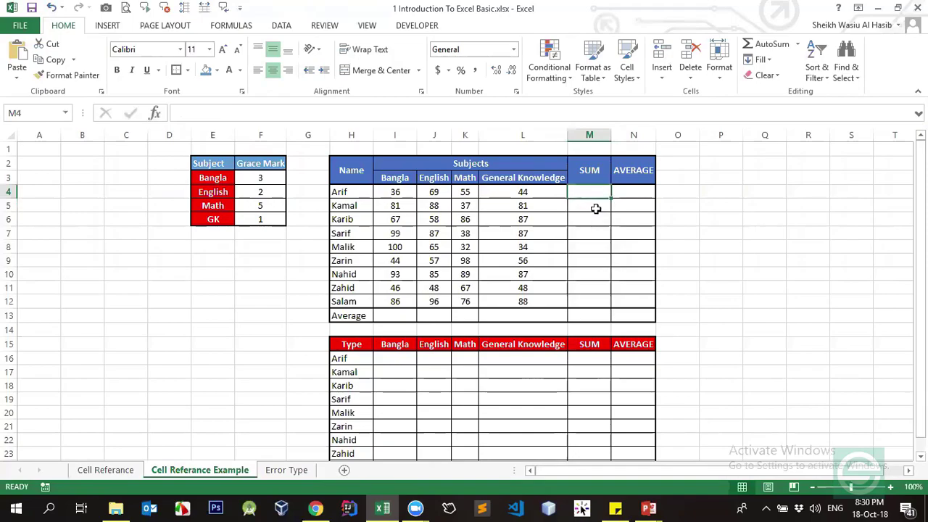
type("=")
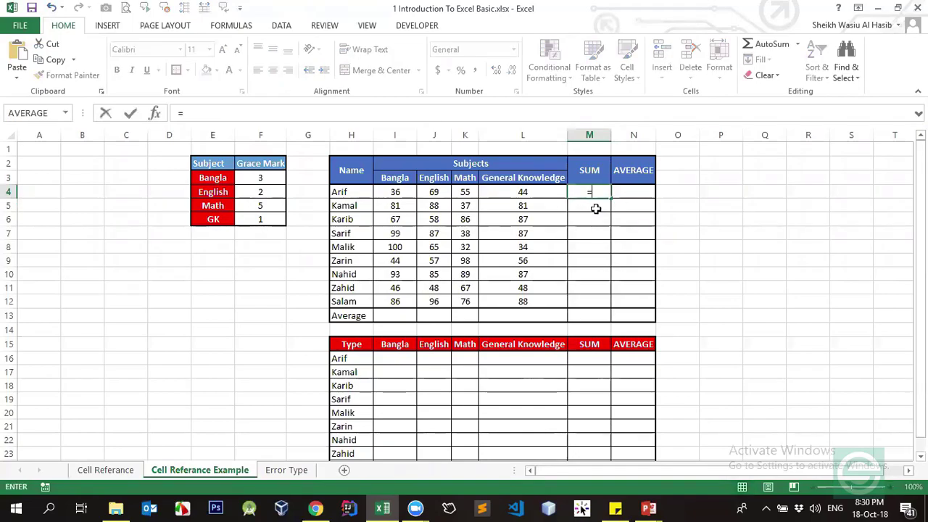
key("Escape")
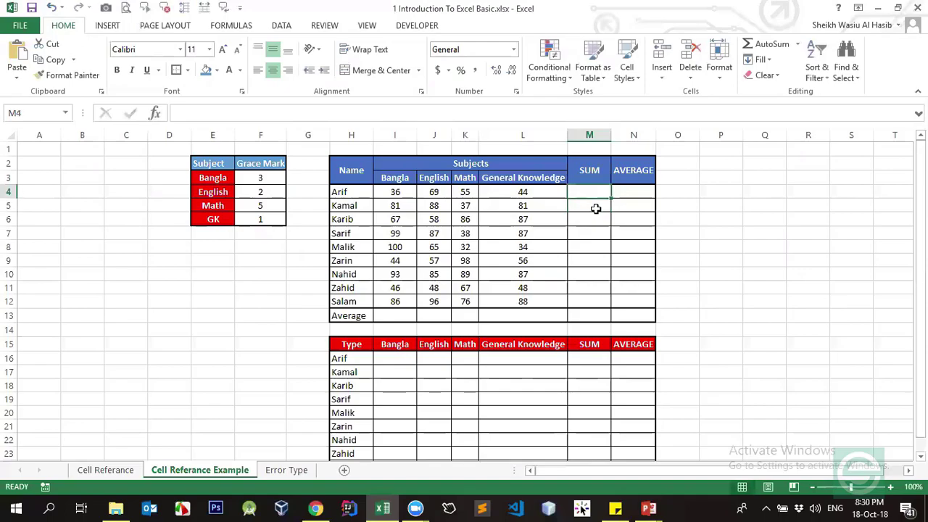
key("ctrl+z")
key("ctrl+z")
left_click(594, 209)
key("Right")
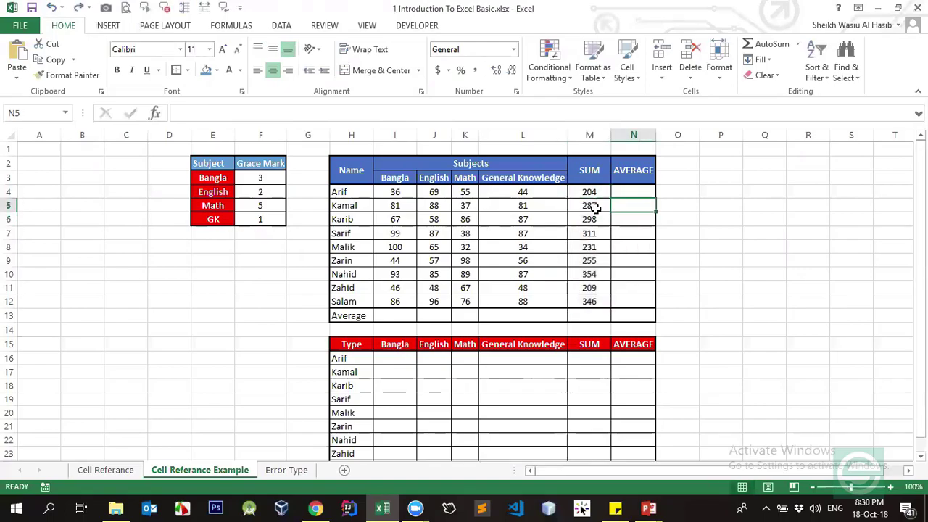
Try AutoSum in Arif's AVERAGE cell N4, then erase it, leaving N4 empty.
left_click(637, 187)
key("alt+equal")
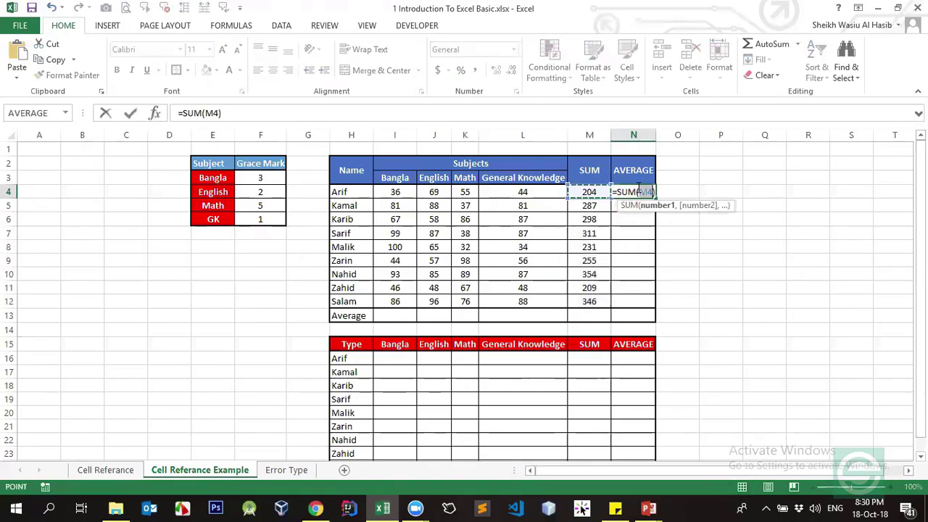
key("BackSpace")
key("BackSpace")
key("BackSpace")
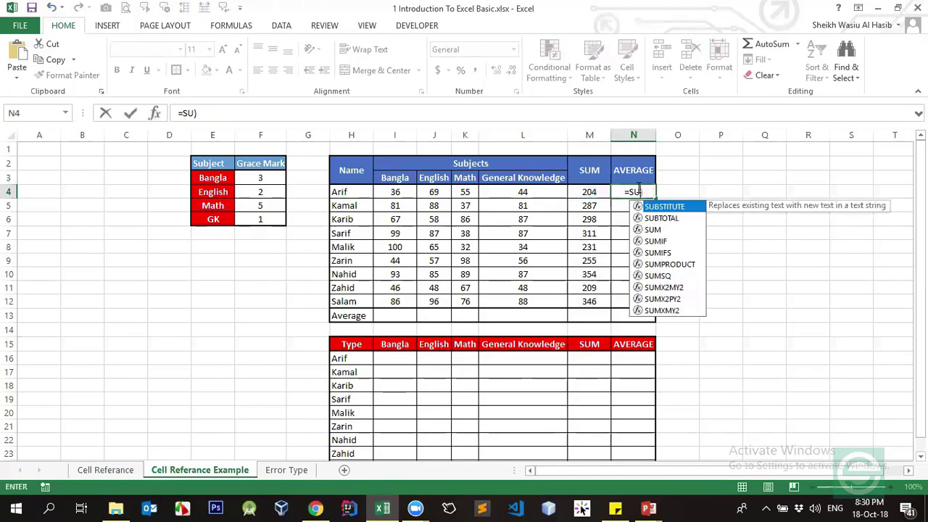
key("BackSpace")
key("BackSpace")
key("BackSpace")
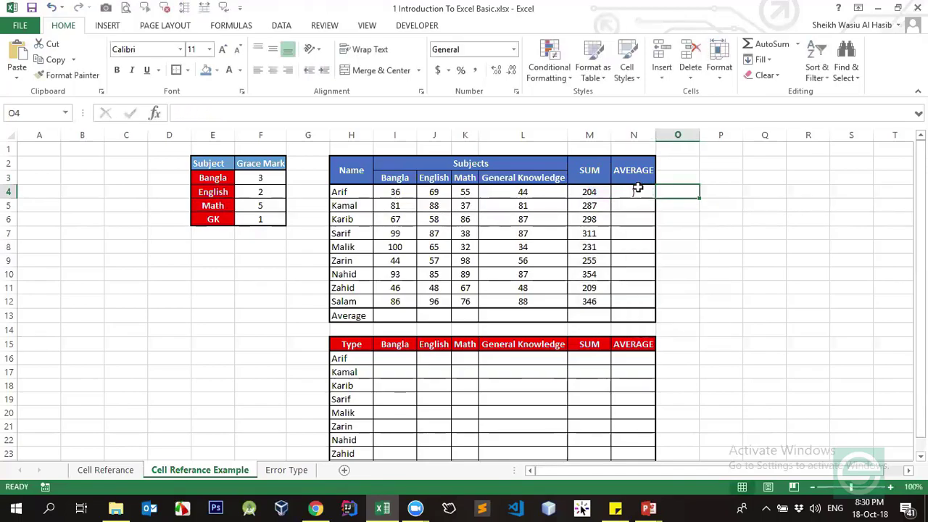
key("Delete")
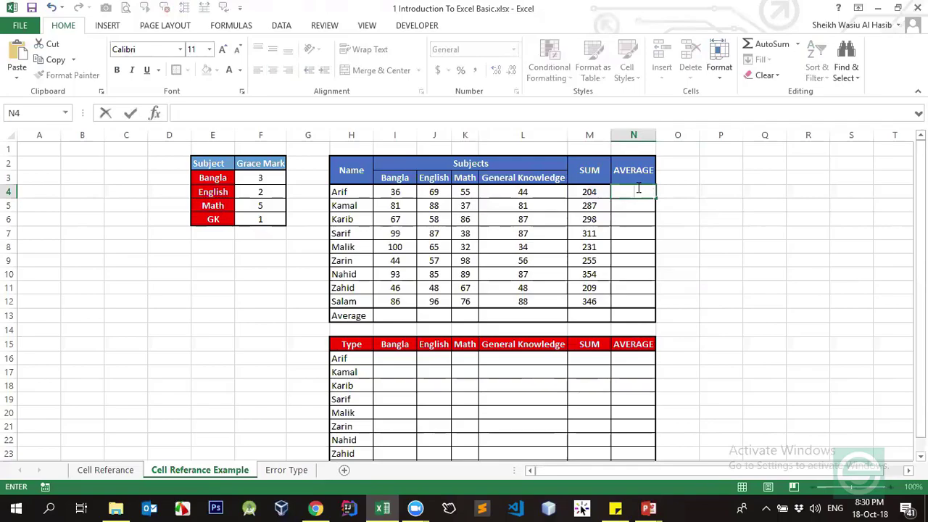
key("Escape")
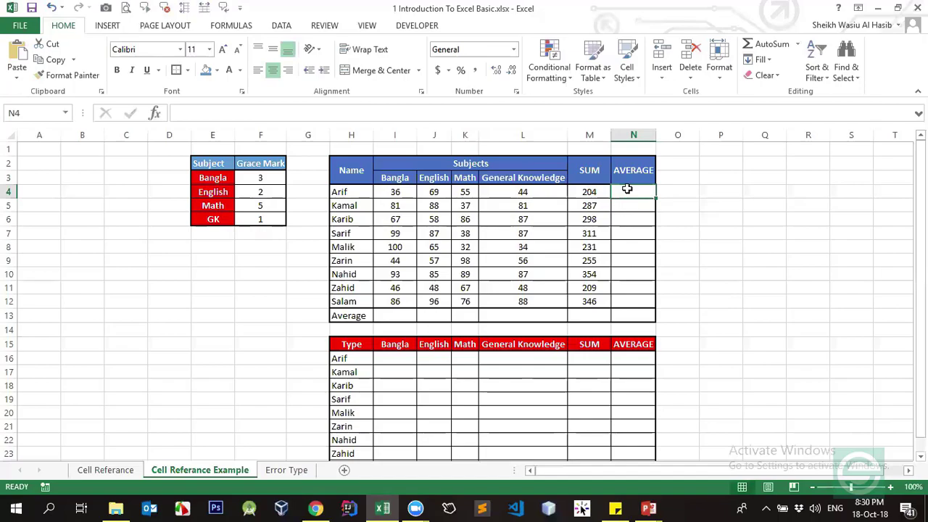
Enter =AVERAGE(I4:L4) in N4 to give Arif's average of 51.
type("=")
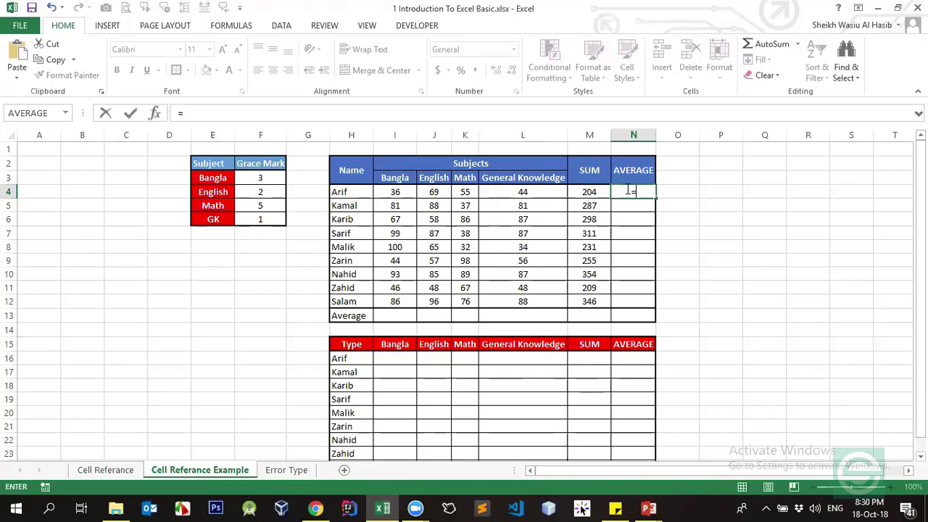
type("avera")
key("Tab")
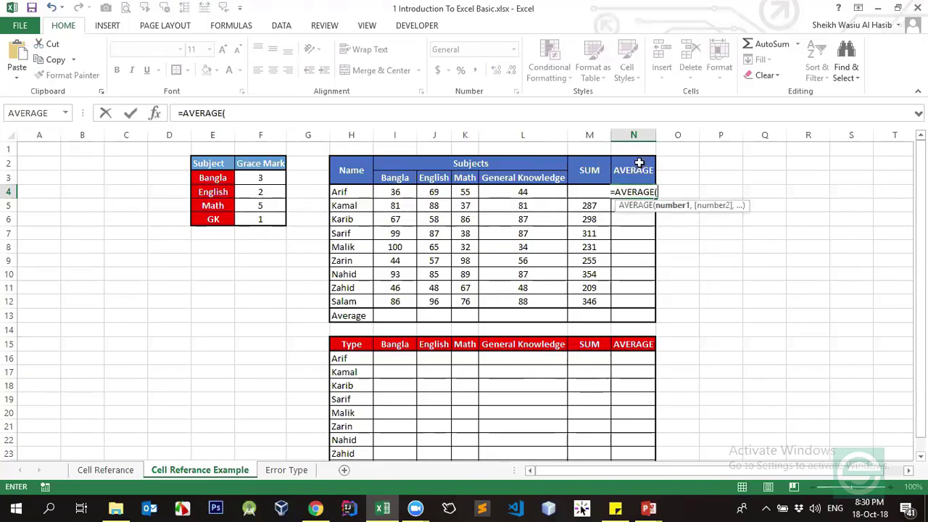
left_click(406, 192)
left_click_drag(407, 192, 506, 198)
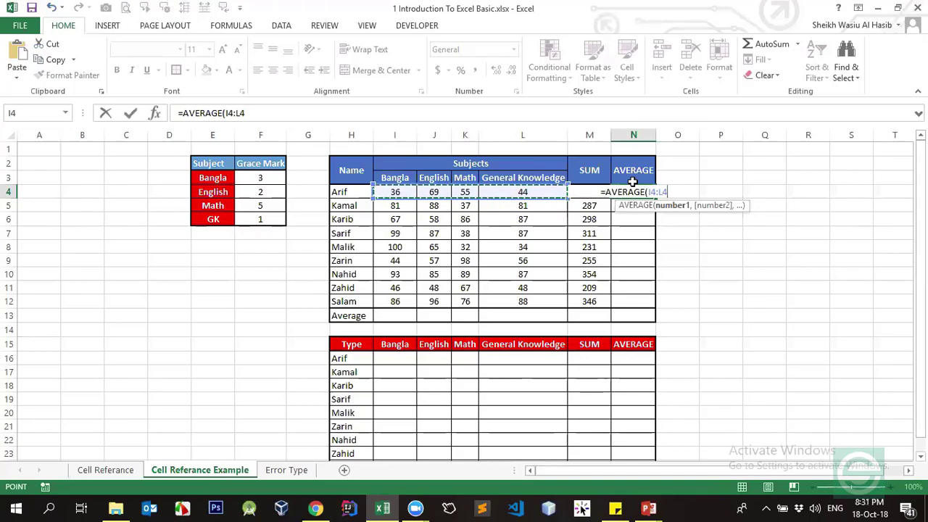
type(")")
key("Return")
key("Up")
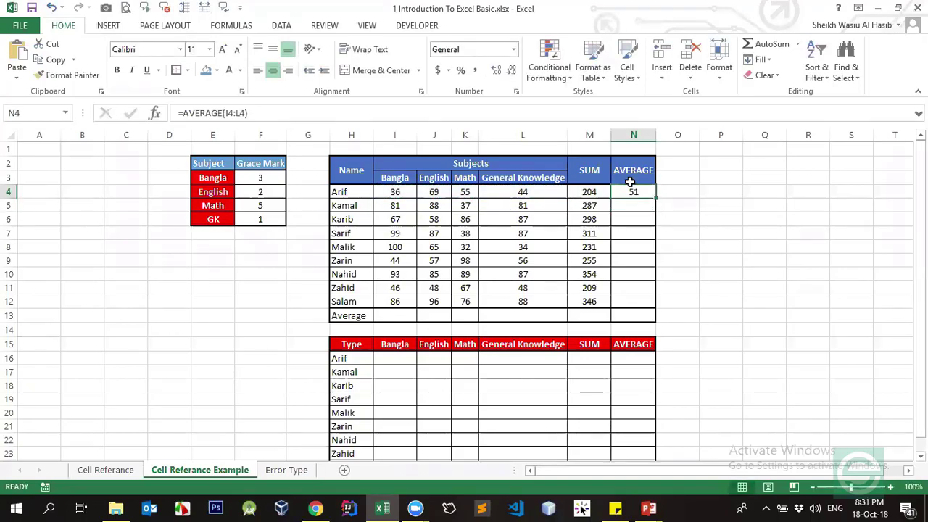
left_click(211, 113)
left_click(237, 114)
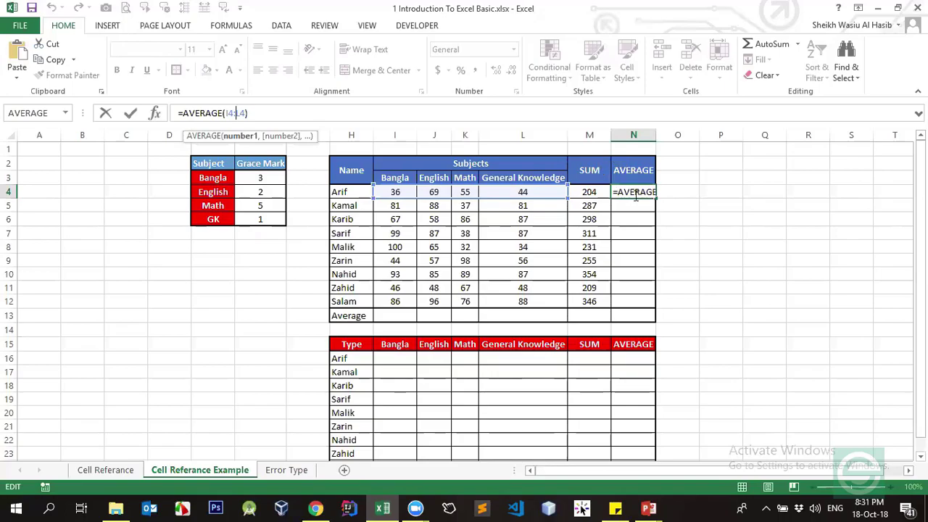
key("ctrl+Return")
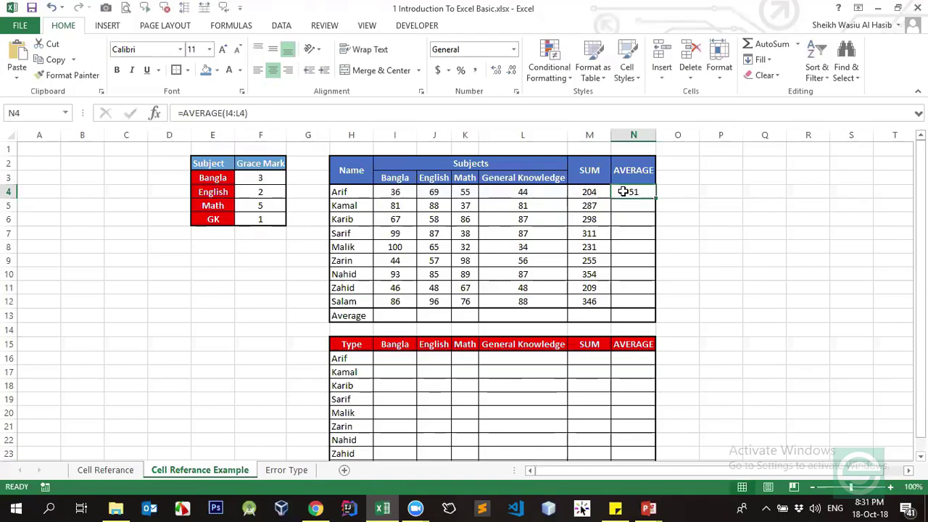
left_click_drag(597, 192, 607, 274)
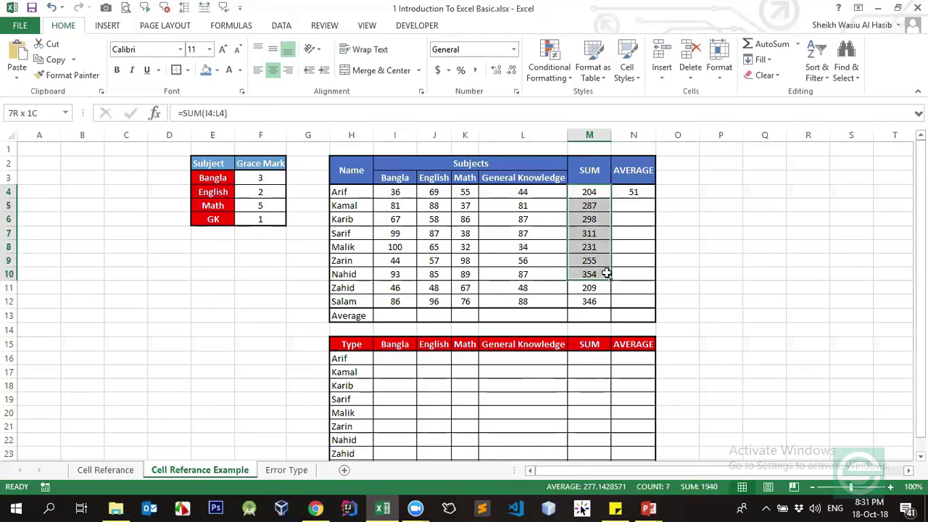
left_click(614, 316)
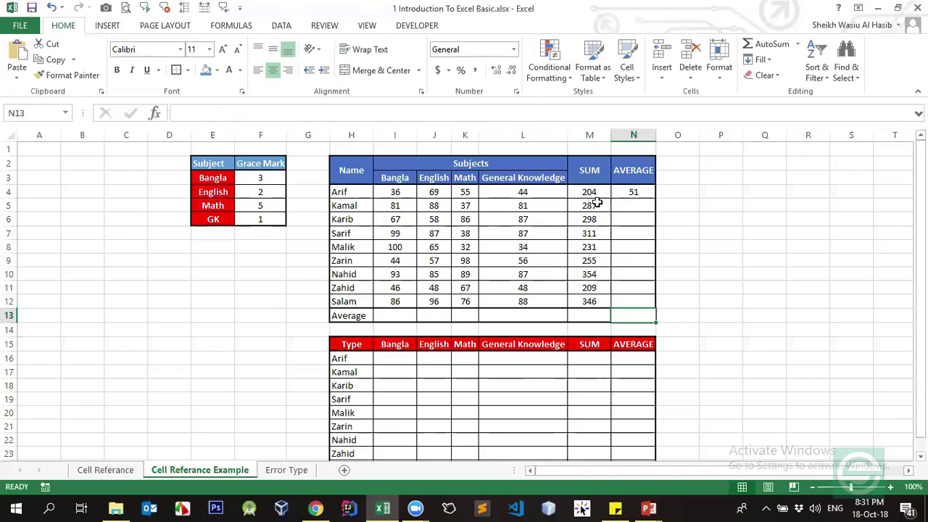
left_click_drag(597, 203, 594, 289)
left_click(459, 207)
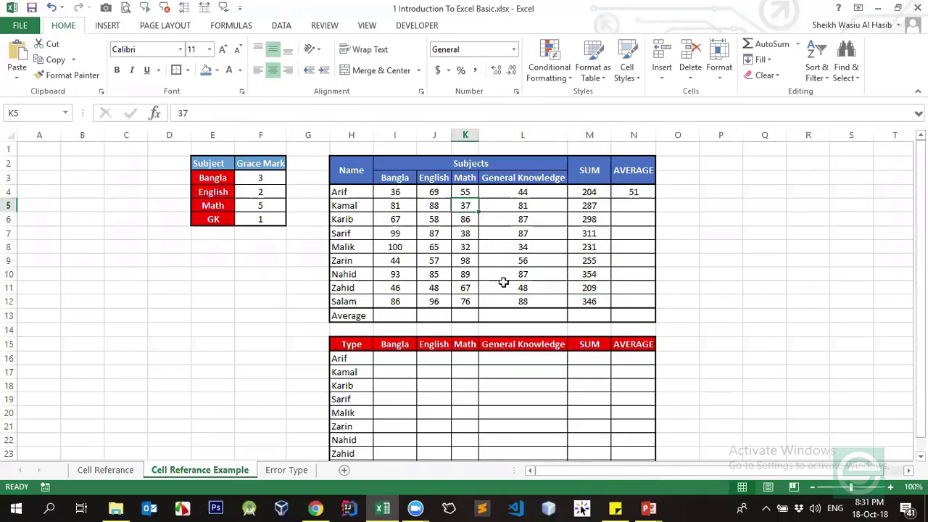
left_click(632, 191)
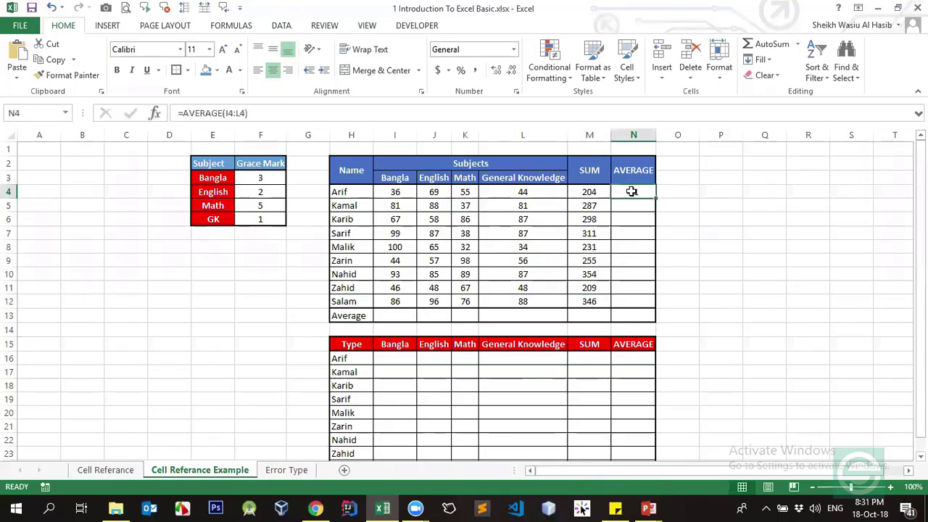
left_click_drag(338, 191, 624, 319)
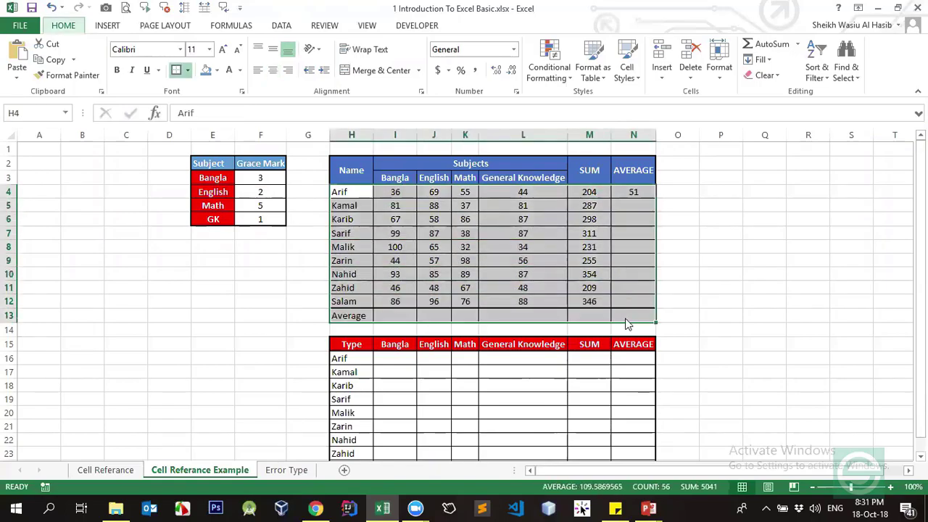
key("ctrl+z")
key("ctrl+z")
key("ctrl+z")
left_click(635, 190)
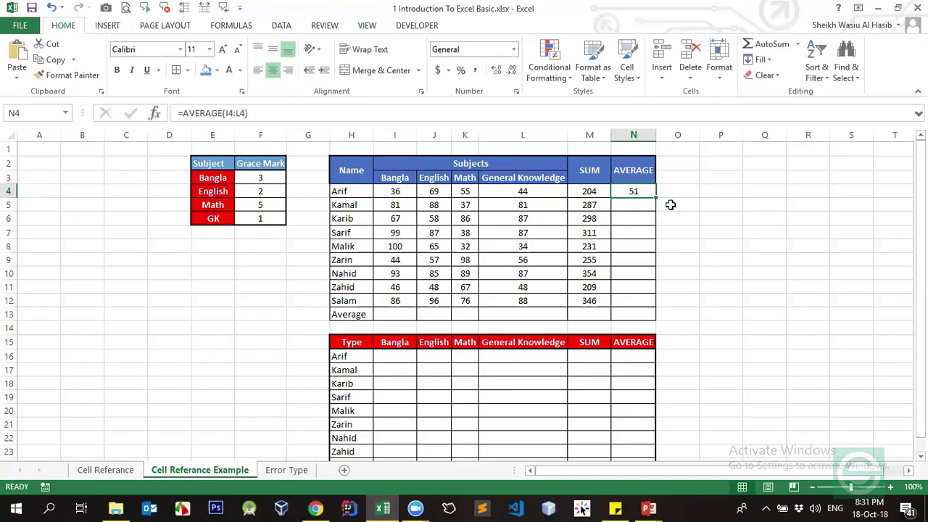
Cancel the Insert cells prompt and bring the marks table into view at 145% zoom.
key("ctrl+shift+equal")
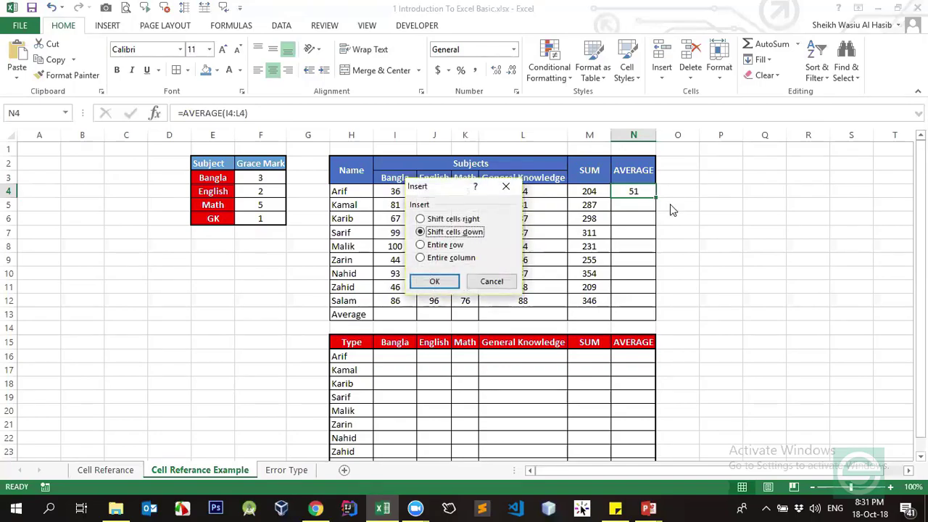
left_click(491, 283)
scroll(648, 244, "up", 3)
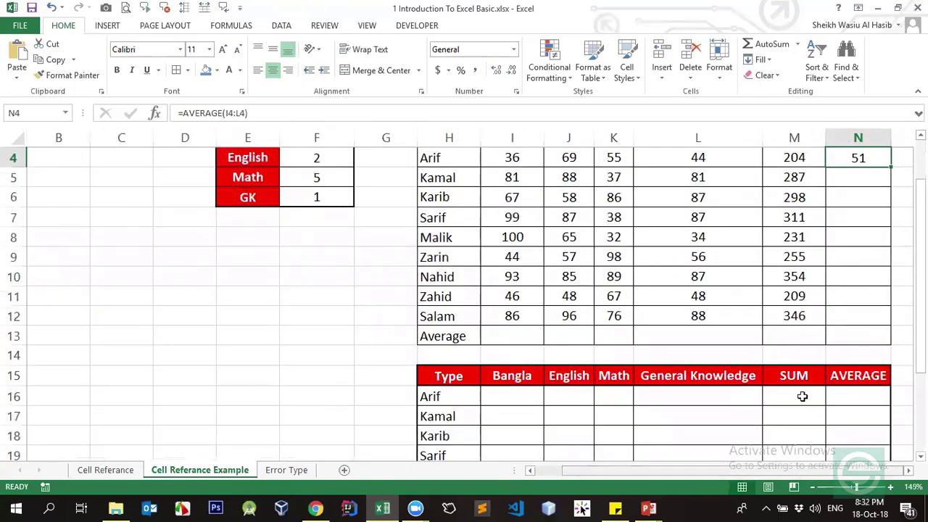
scroll(803, 265, "up", 1)
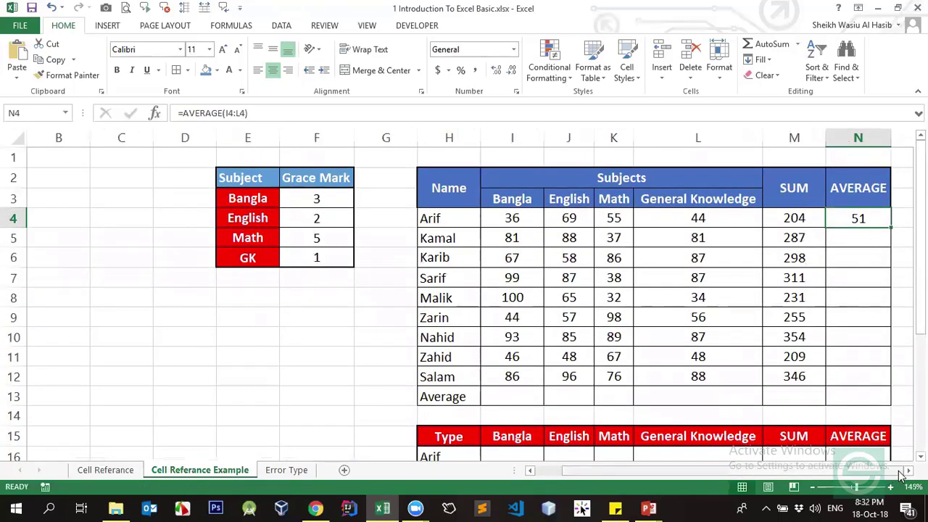
scroll(614, 236, "right", 4)
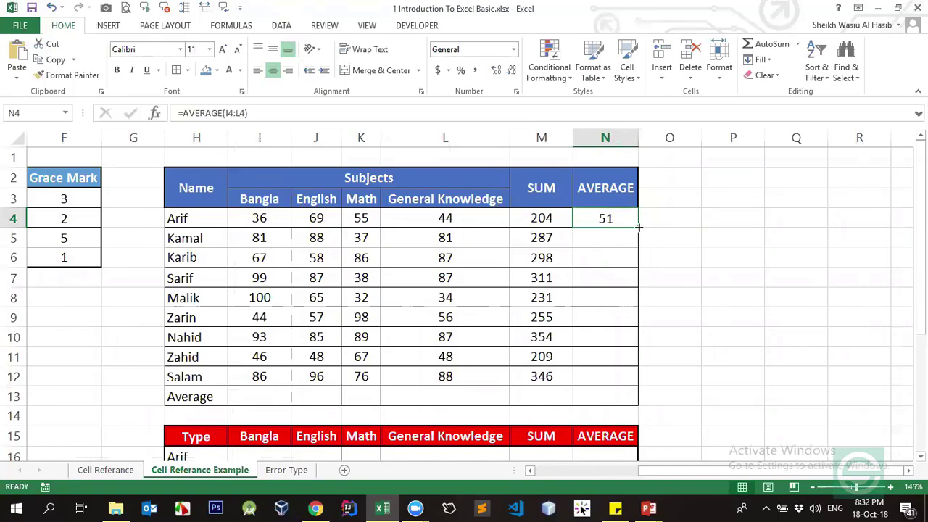
Fill Arif's AVERAGE formula down column N to row 13.
double_click(639, 228)
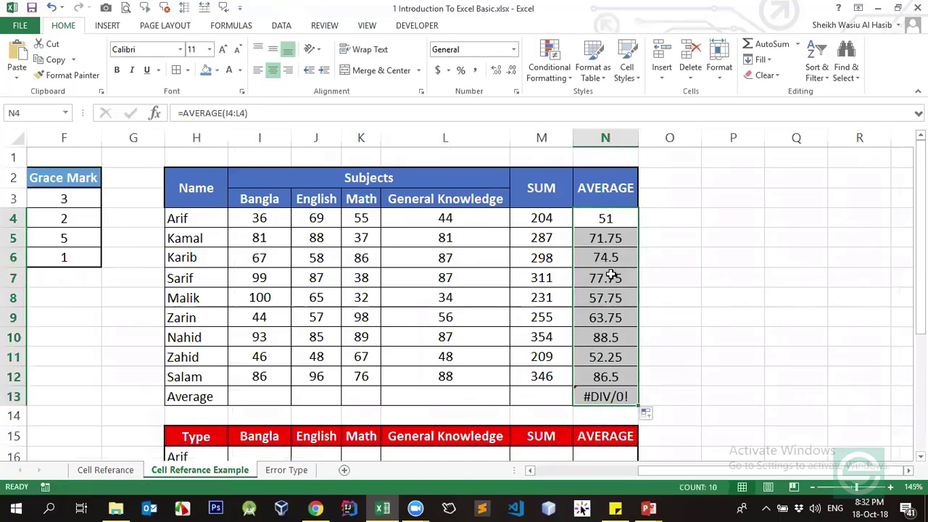
left_click_drag(602, 217, 604, 373)
left_click(602, 243)
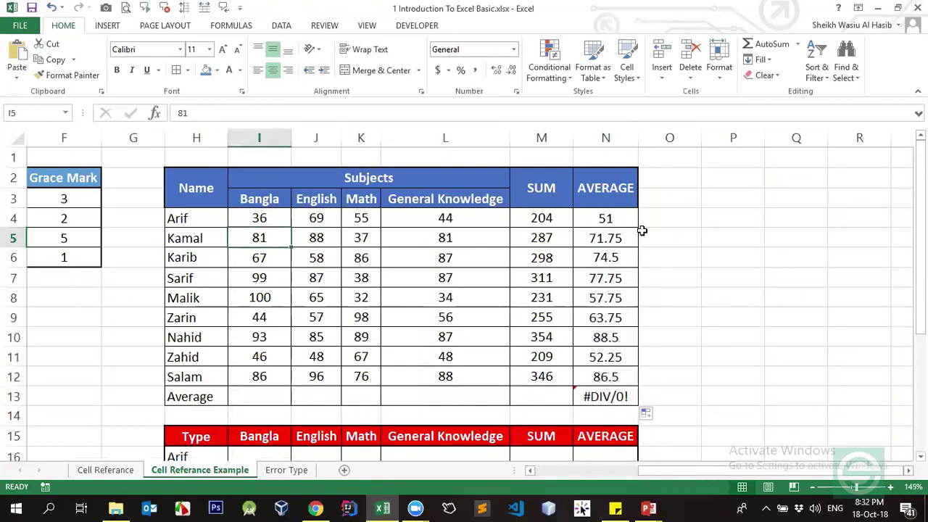
left_click(602, 222)
Inspect the copied formulas in N4, N5 and N13, confirming N5 averages I5:L5.
left_click(236, 113)
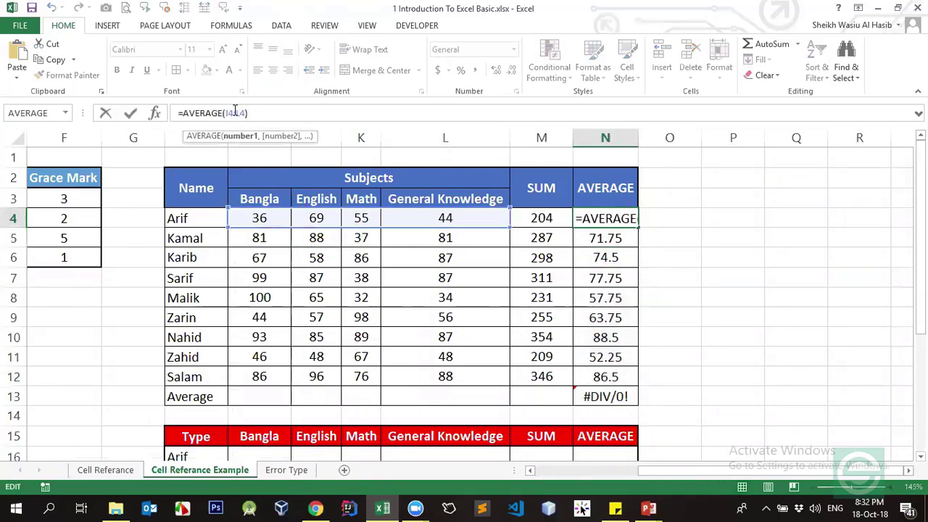
key("Escape")
key("Down")
left_click(235, 113)
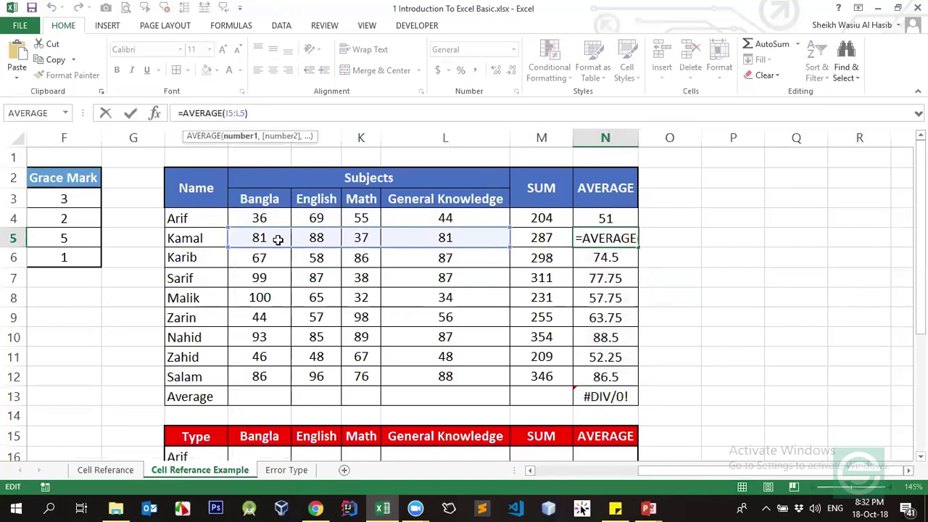
left_click_drag(227, 112, 240, 112)
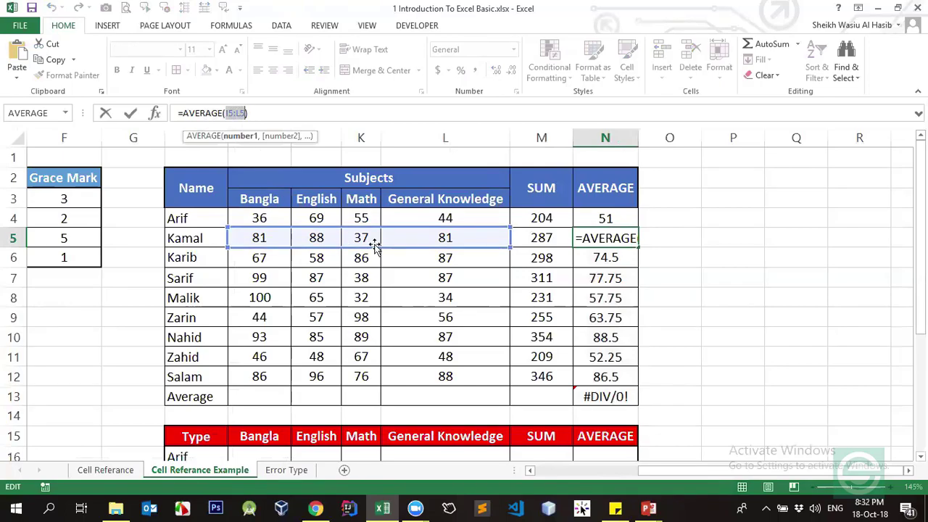
key("Return")
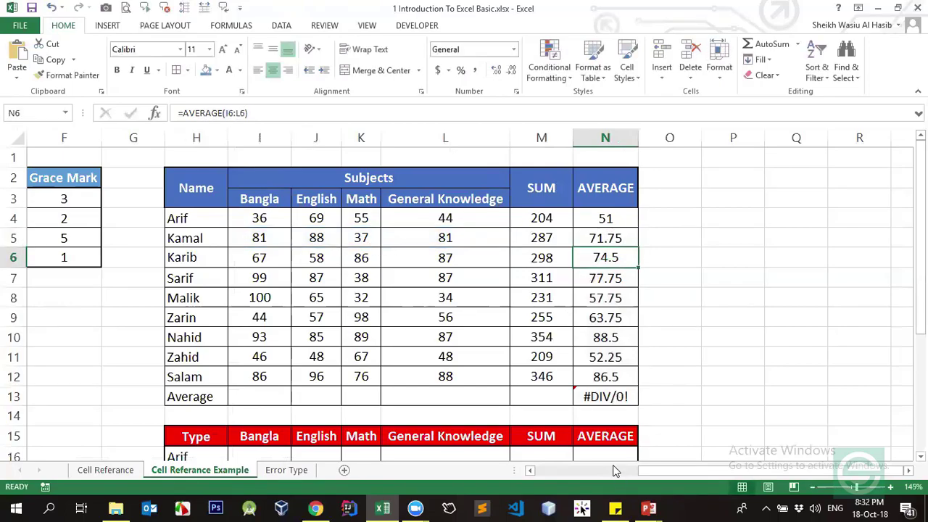
left_click_drag(600, 398, 602, 390)
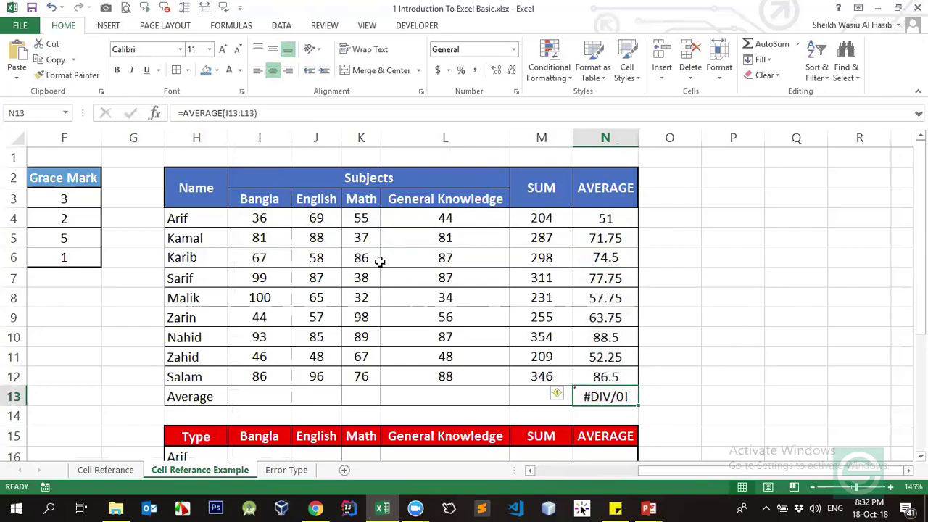
left_click(233, 113)
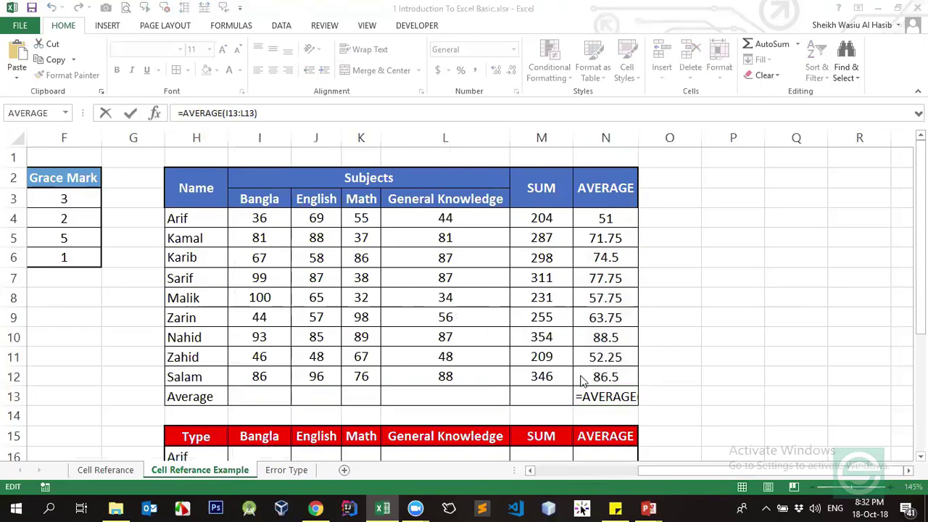
Trace N13's #DIV/0! to the empty I13:L13 marks and delete N13's formula.
left_click(614, 401)
left_click(616, 398)
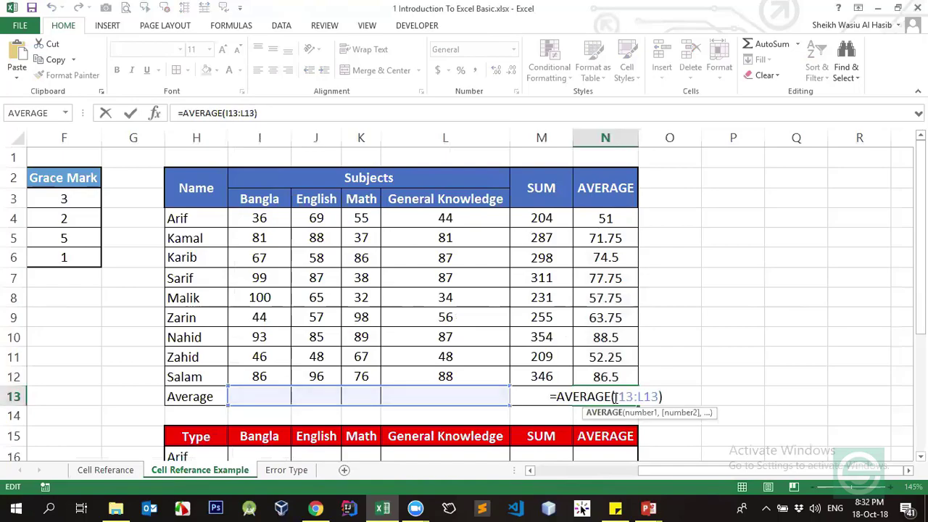
key("Return")
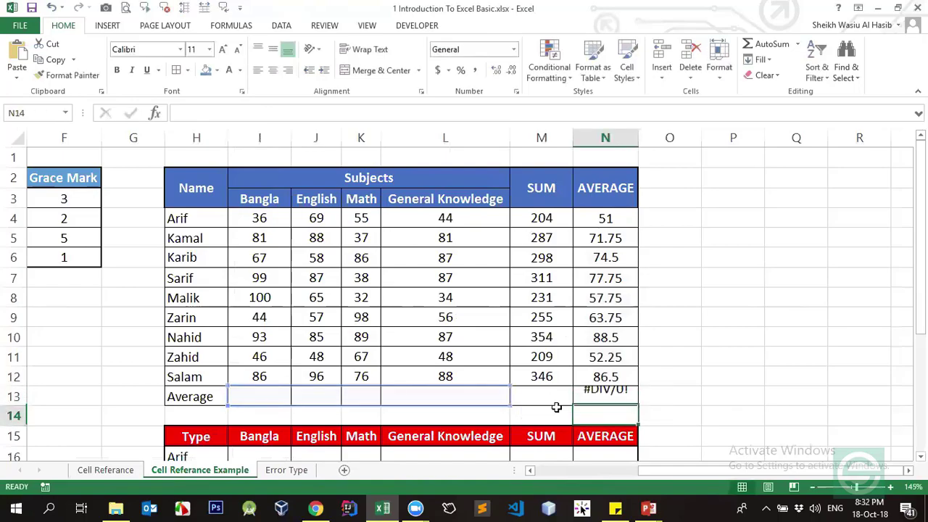
left_click(613, 392)
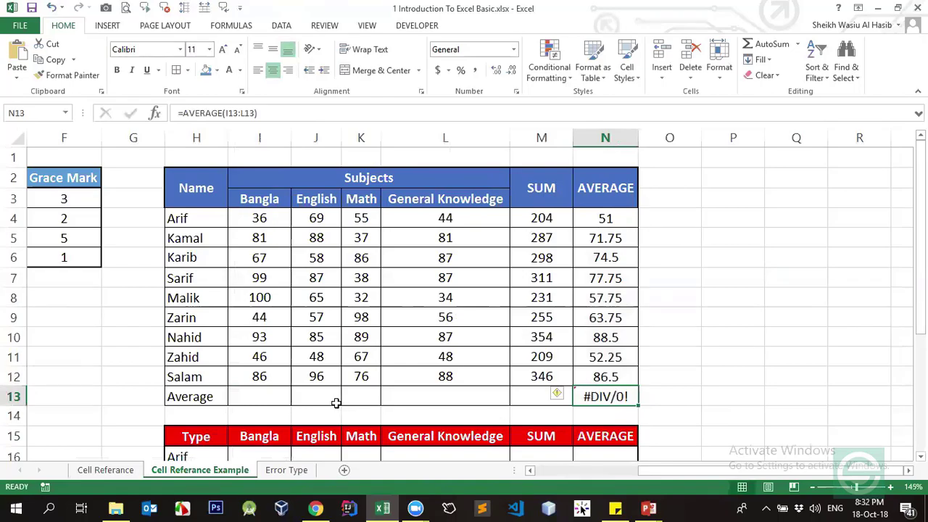
left_click_drag(267, 396, 469, 404)
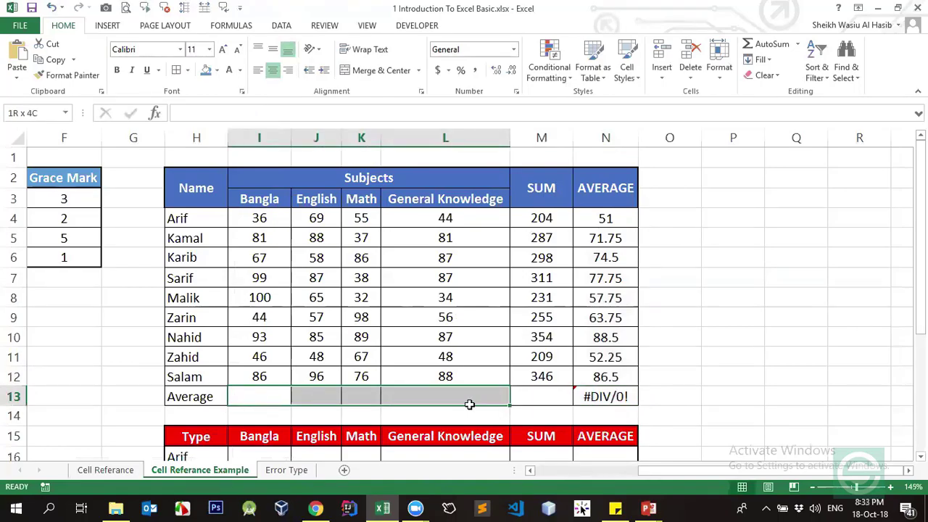
left_click_drag(469, 404, 470, 405)
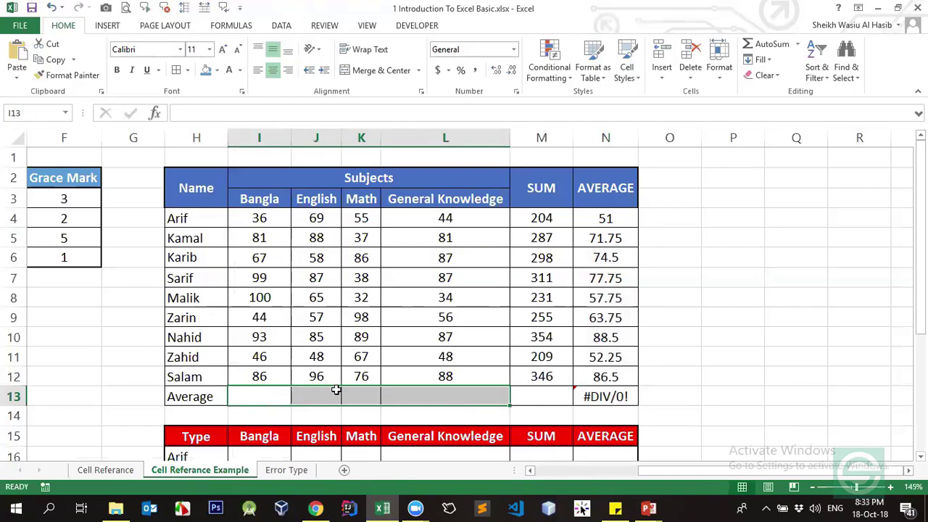
left_click(590, 397)
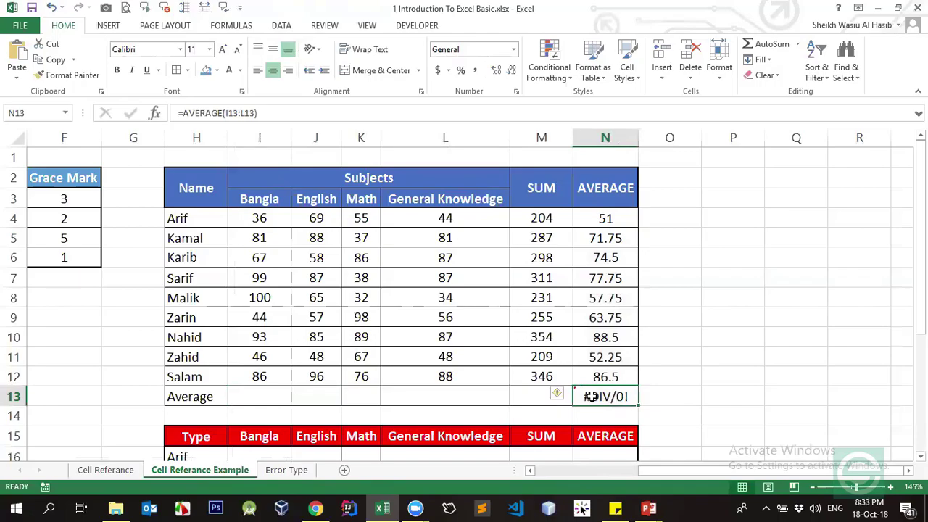
key("Delete")
Clear averages N5:N12 and reconfirm Arif's =AVERAGE(I4:L4) in N4.
left_click(602, 338)
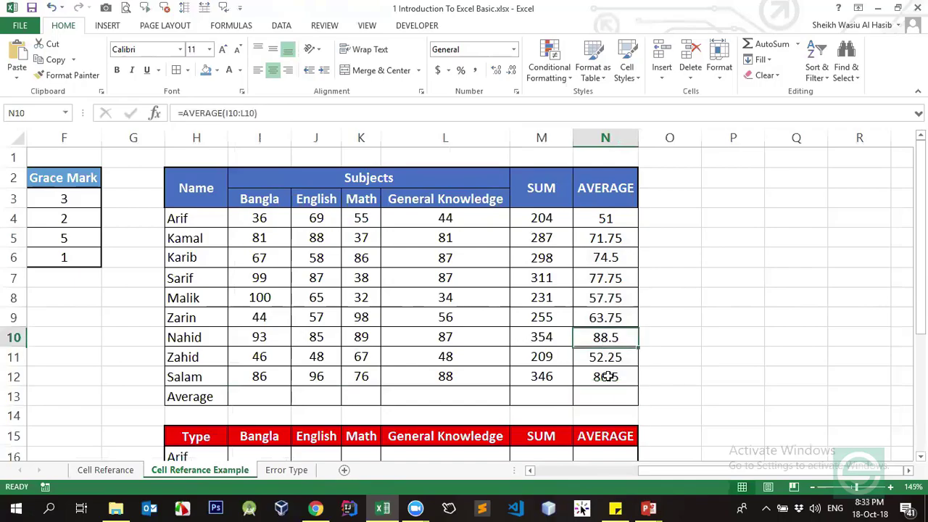
left_click(605, 394)
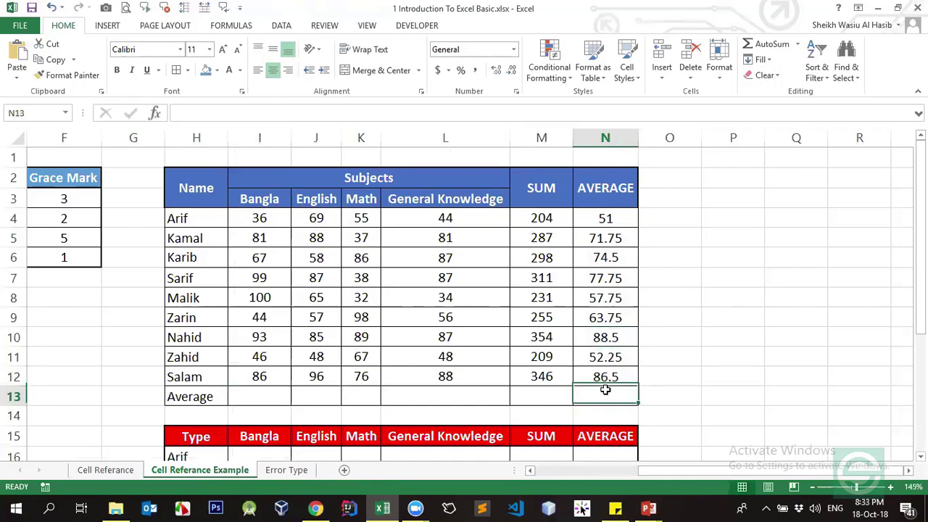
left_click(617, 216)
left_click(614, 236)
key("ctrl+shift+Down")
key("Delete")
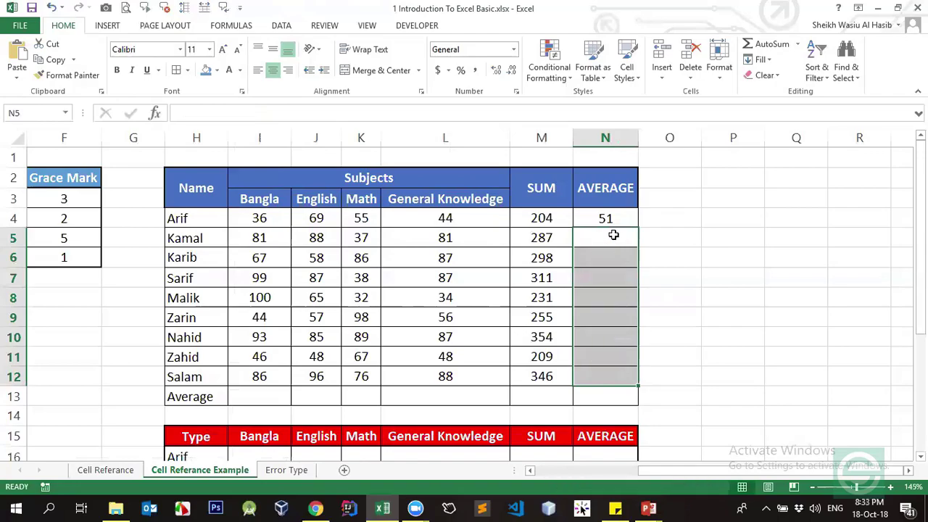
left_click(606, 215)
left_click(237, 113)
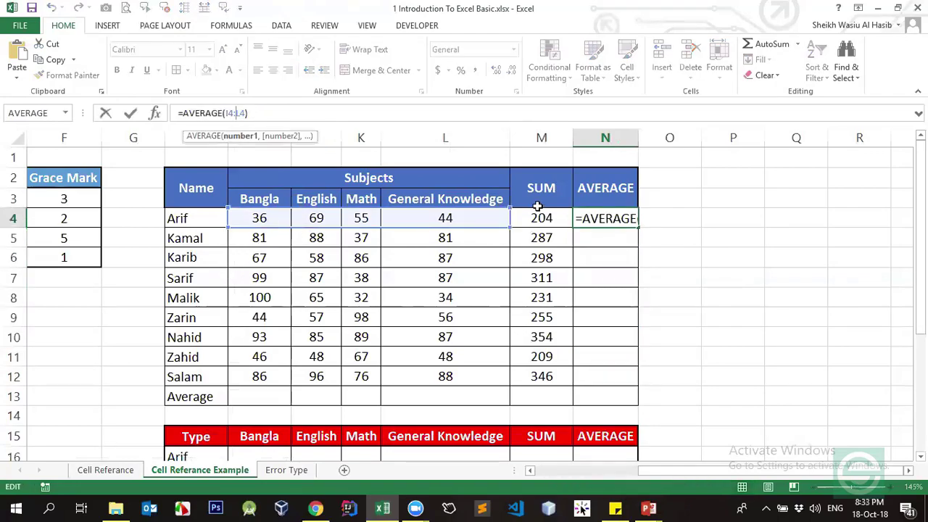
key("Return")
Drag Arif's average down to N13, then delete the #DIV/0! in N13.
left_click(607, 219)
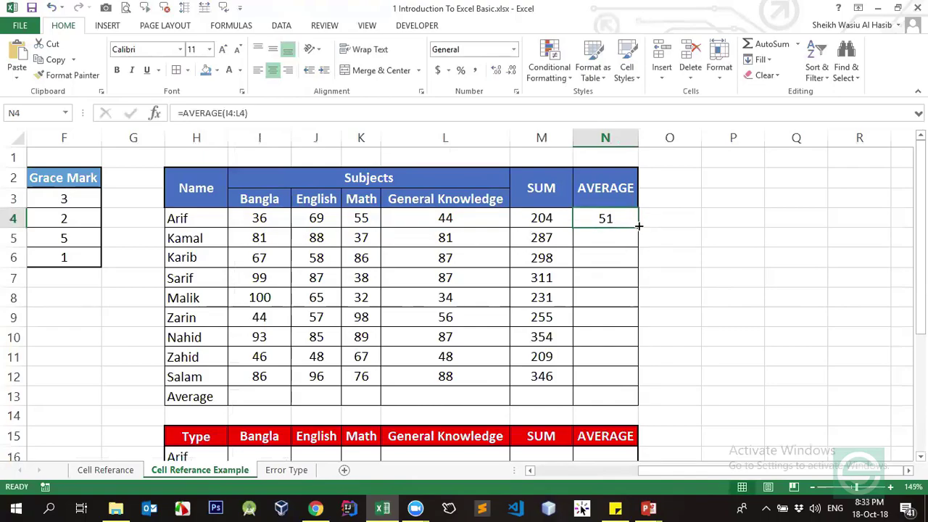
left_click_drag(638, 226, 638, 398)
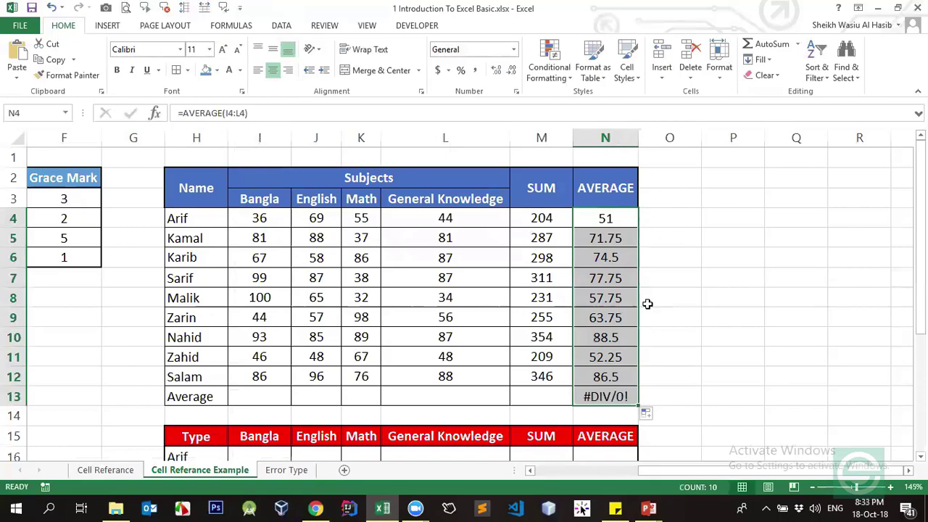
left_click_drag(604, 216, 593, 385)
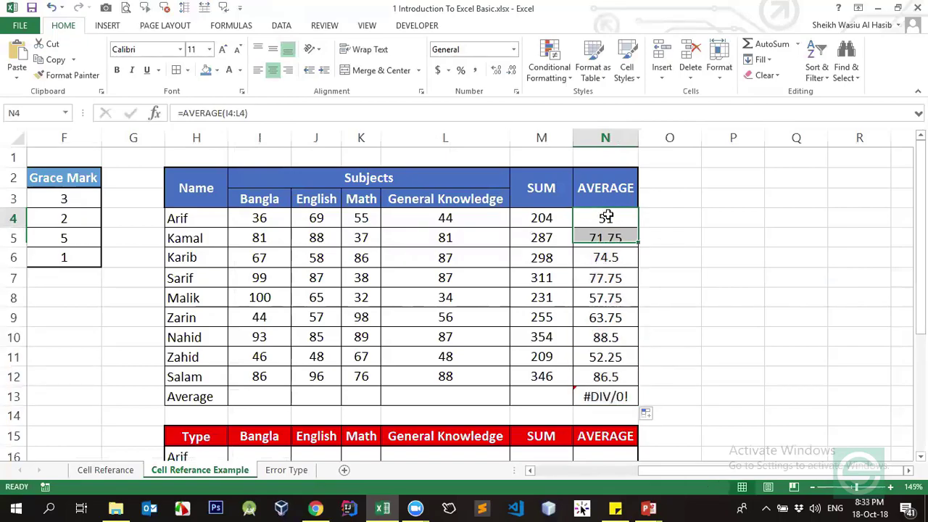
left_click(596, 396)
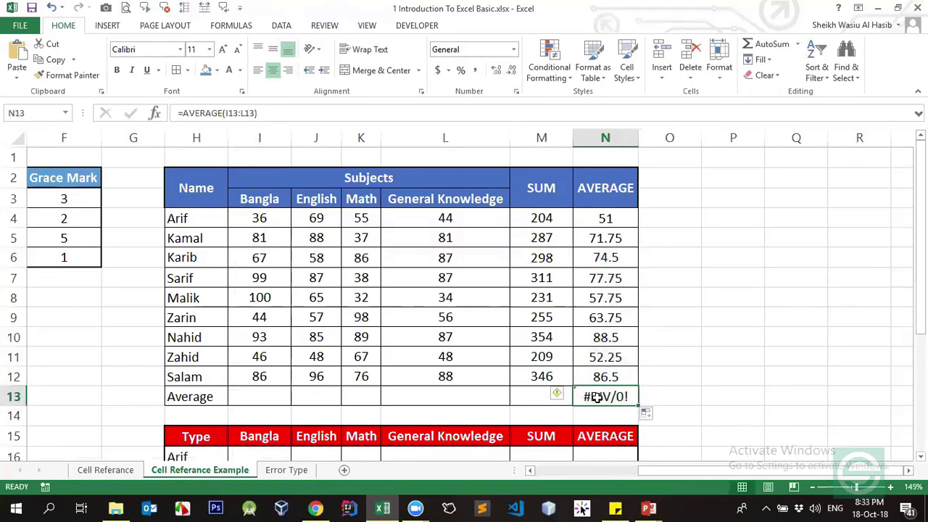
key("Delete")
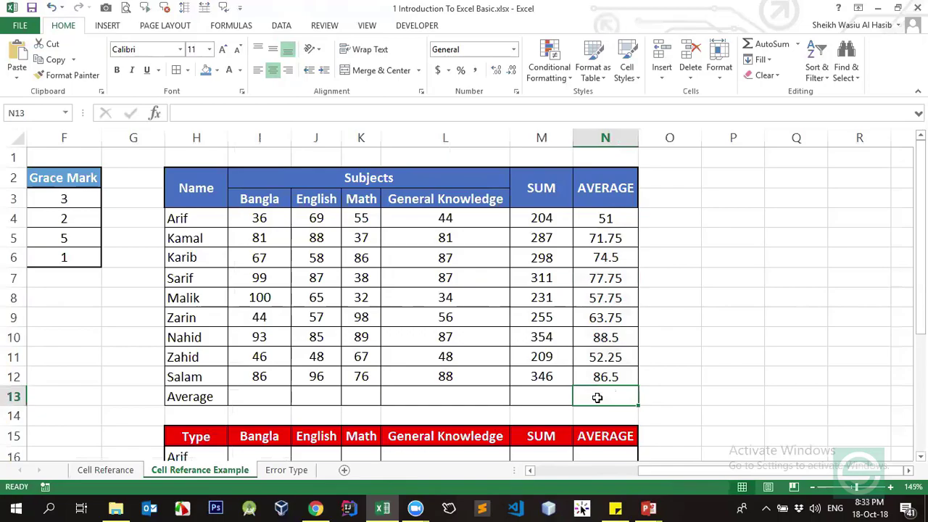
Check that the copied averages in N5, N6 and N10 reference their own rows.
left_click(602, 338)
left_click(602, 222)
left_click(601, 239)
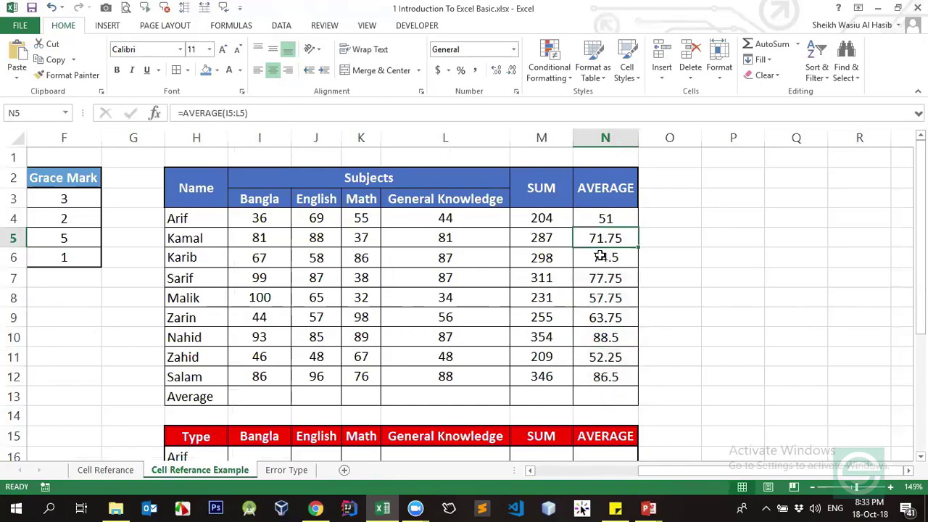
left_click(601, 256)
left_click(605, 219)
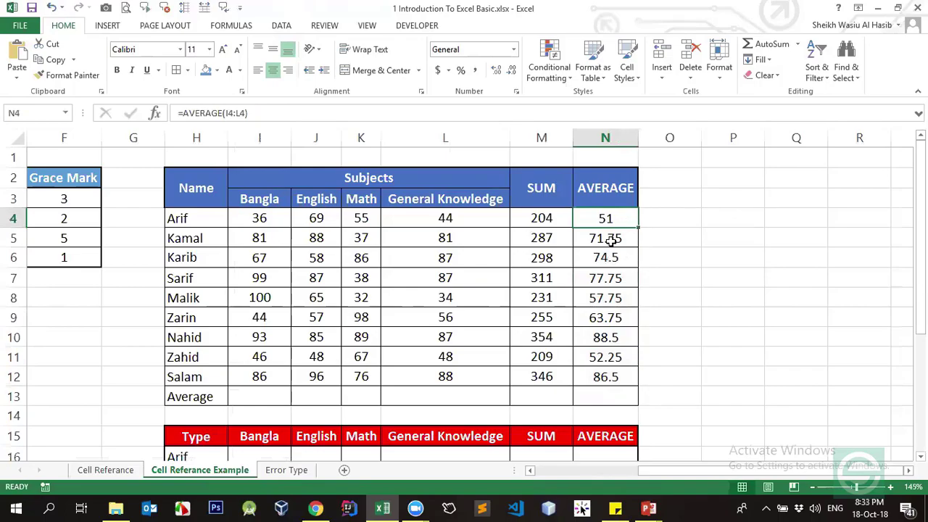
left_click_drag(611, 240, 605, 374)
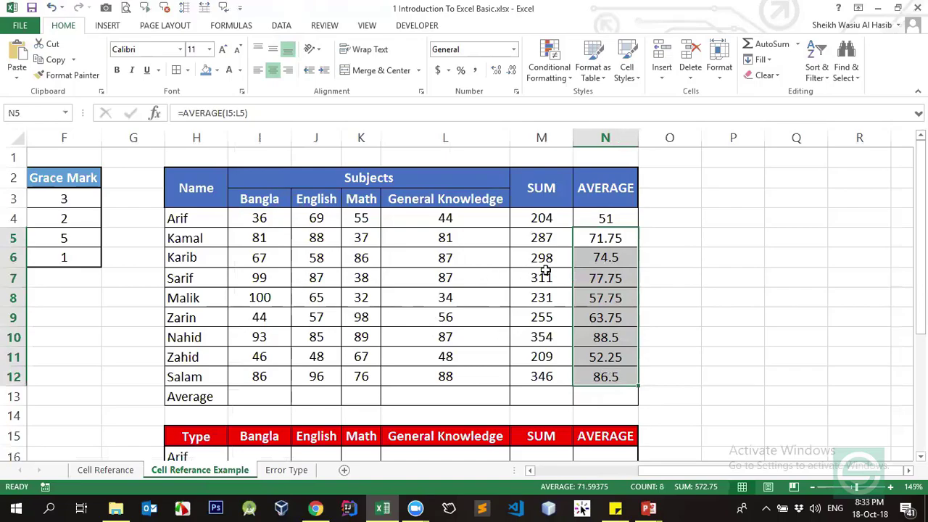
left_click(595, 239)
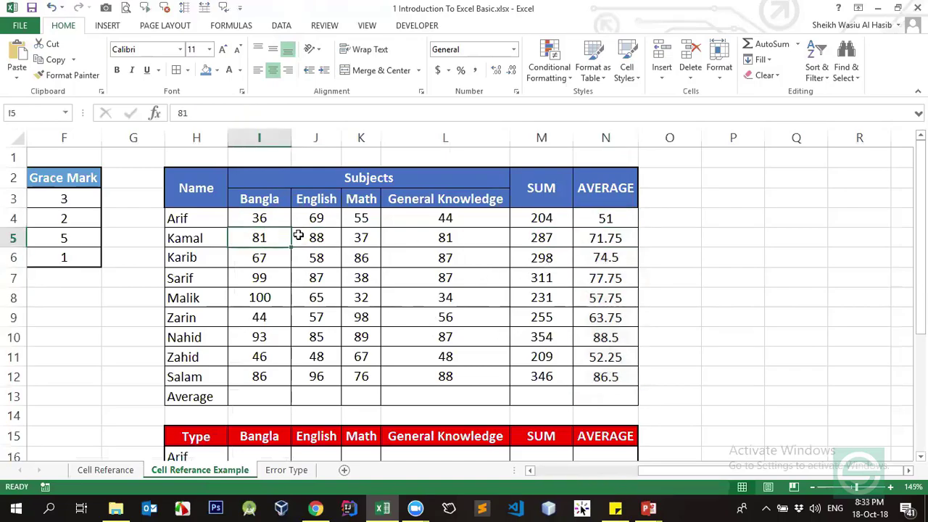
Compare Kamal's, Zarin's and Nahid's averages against their row 5, 9 and 10 marks.
left_click_drag(251, 236, 355, 238)
mouse_move(174, 216)
left_mouse_down()
mouse_move(198, 351)
mouse_move(207, 305)
left_mouse_up()
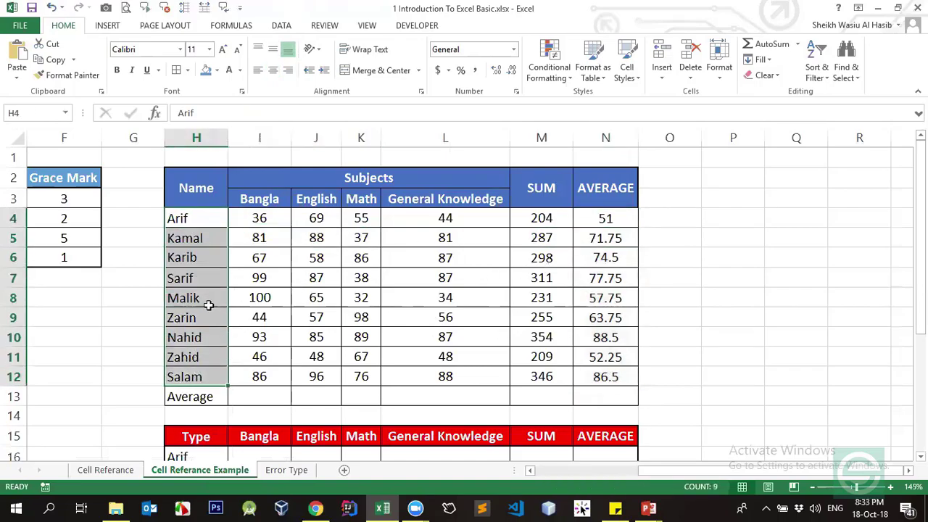
left_click_drag(245, 240, 458, 237)
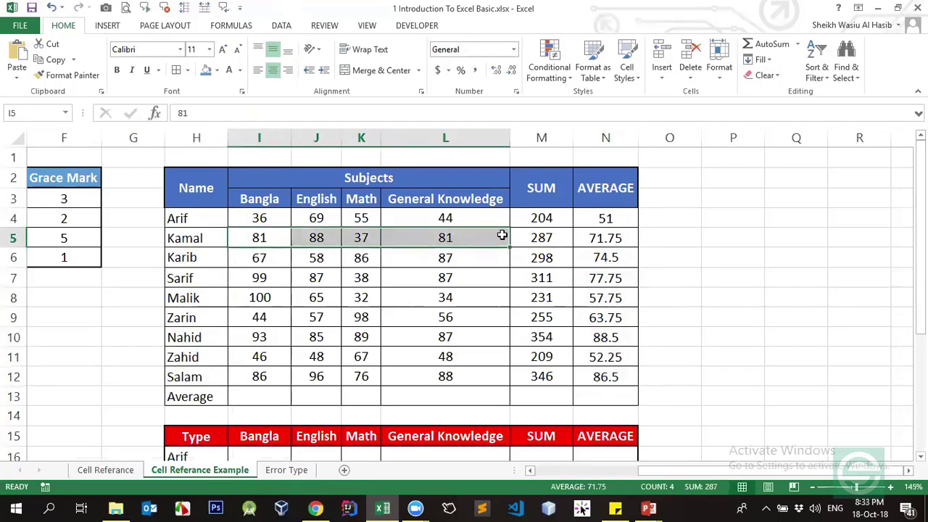
left_click(599, 235)
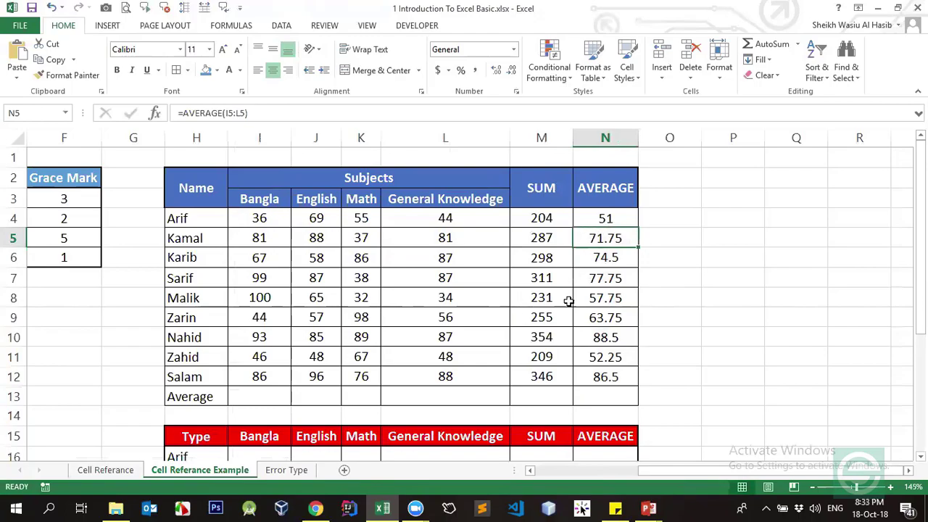
left_click_drag(263, 241, 419, 238)
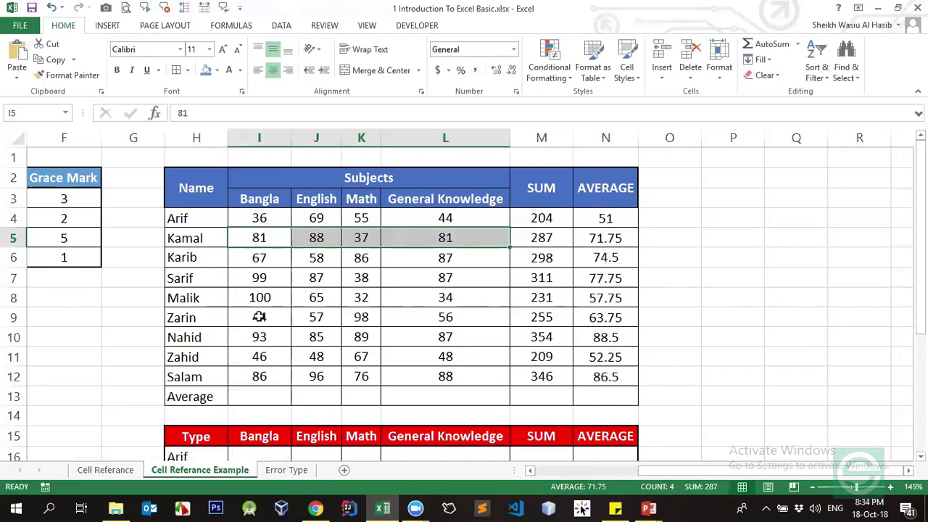
left_click_drag(259, 319, 423, 319)
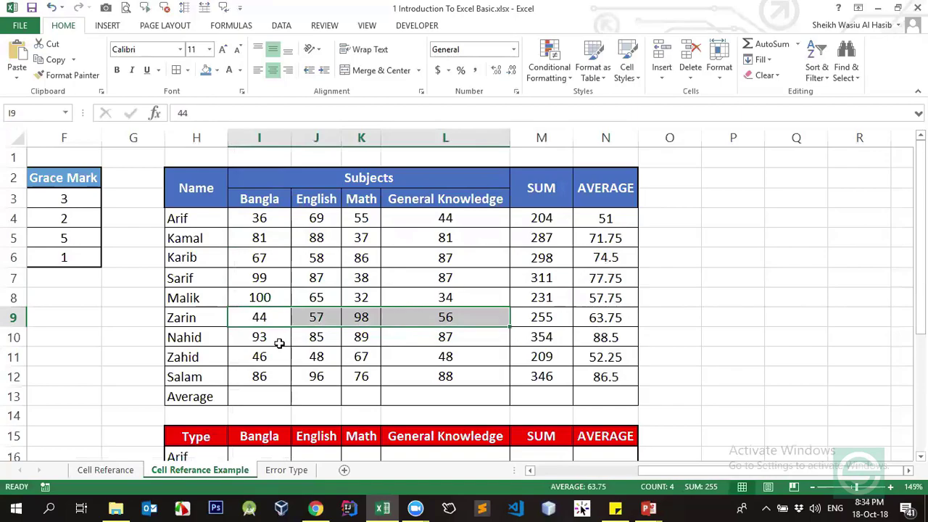
left_click_drag(277, 344, 466, 343)
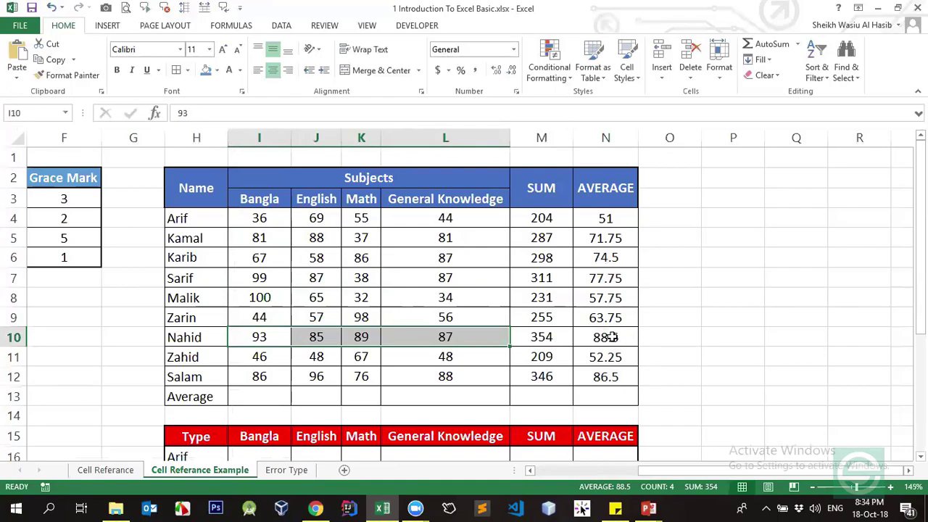
left_click(264, 393)
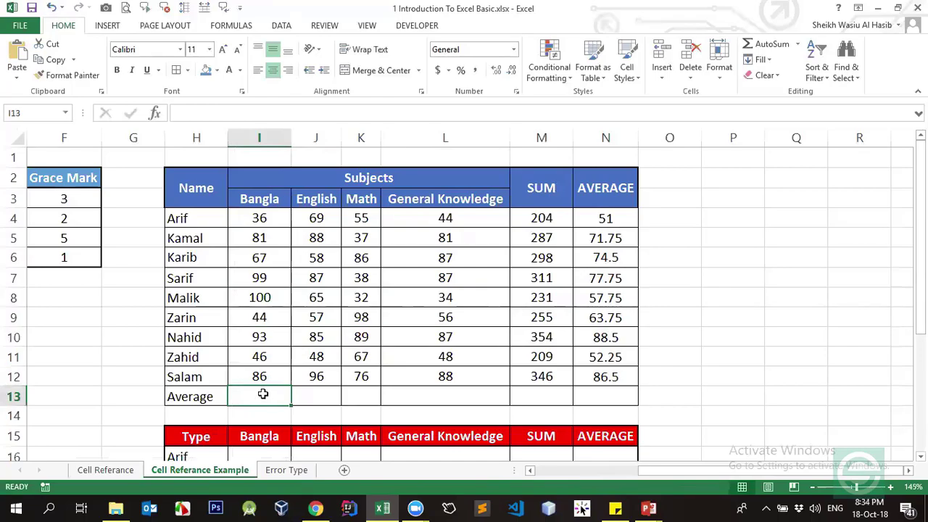
Enter =AVERAGE(I4:I12) in I13 for the Bangla average of 72.4444.
type("=a")
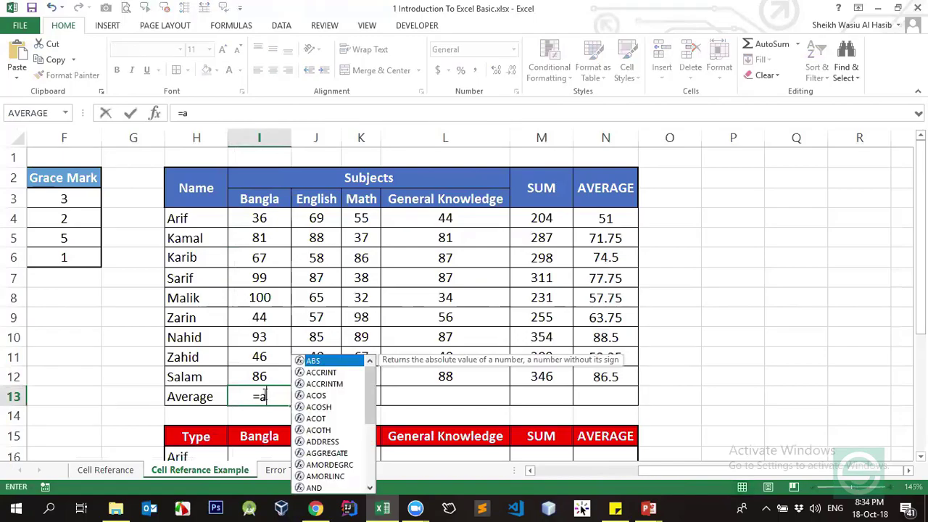
type("vera")
key("Tab")
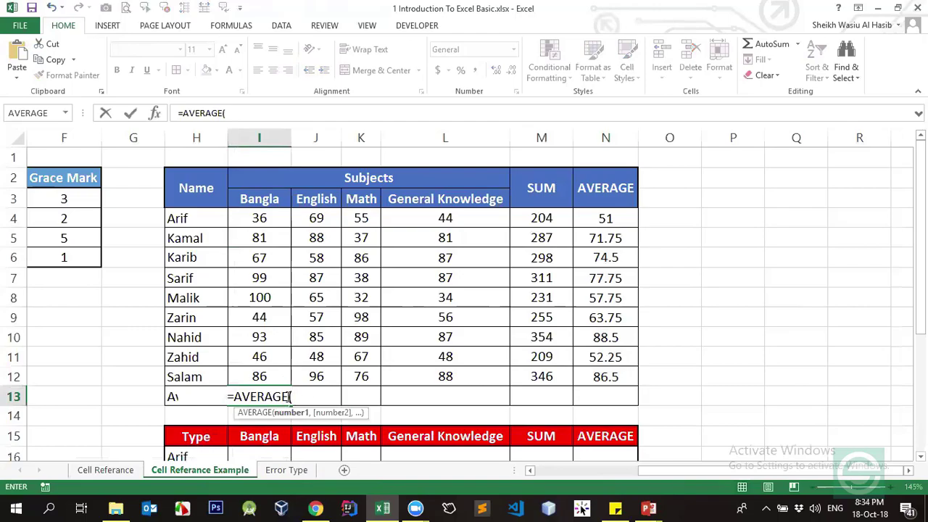
left_click_drag(269, 215, 269, 375)
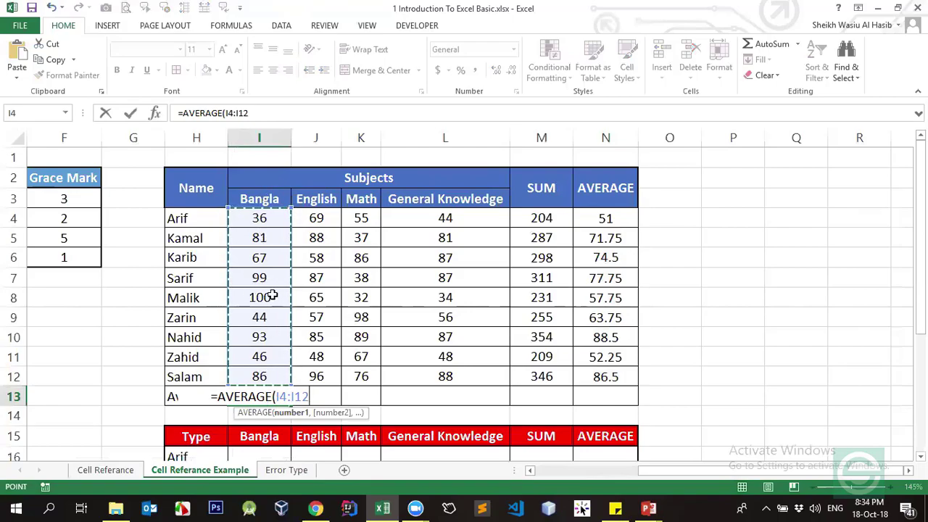
type(")")
key("ctrl+Return")
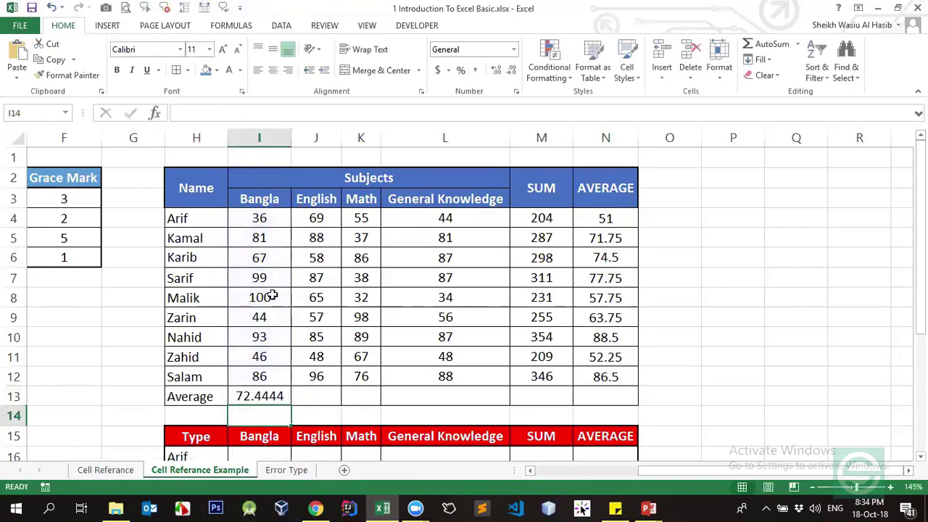
Copy the formula across I13:L13, giving averages 72.556, 64.2 and 68.
key("ctrl+c")
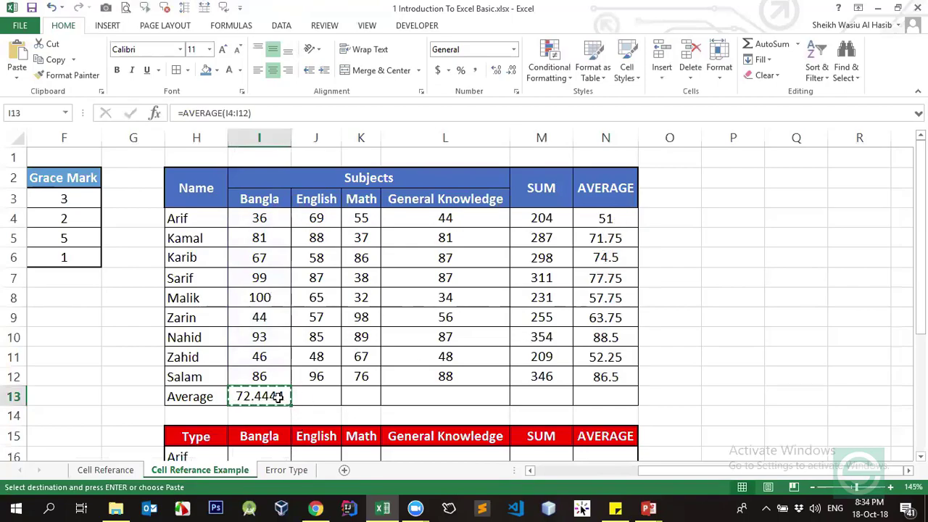
left_click(446, 393)
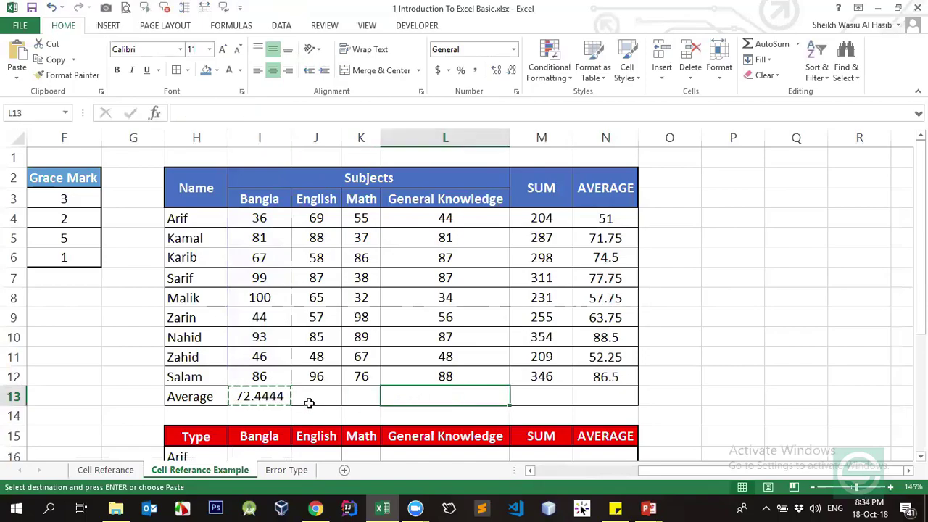
left_click_drag(272, 392, 449, 394)
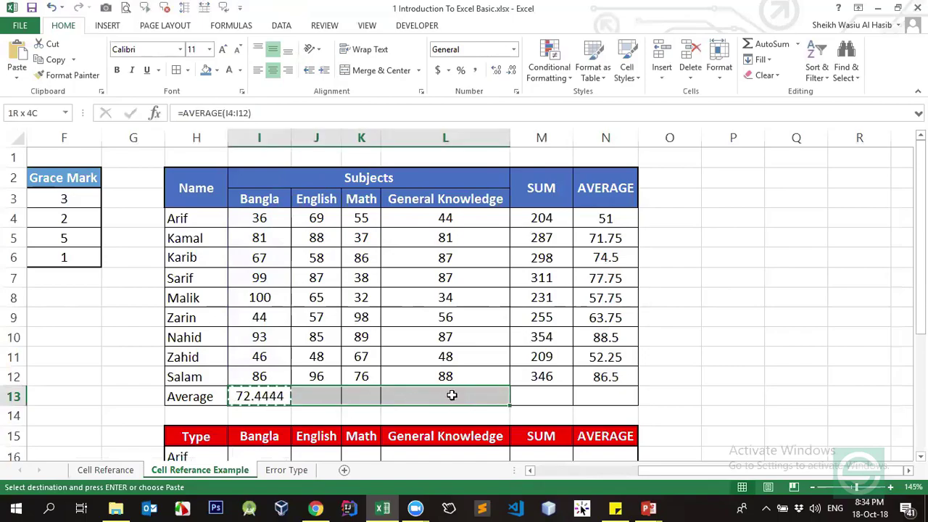
left_click(280, 400)
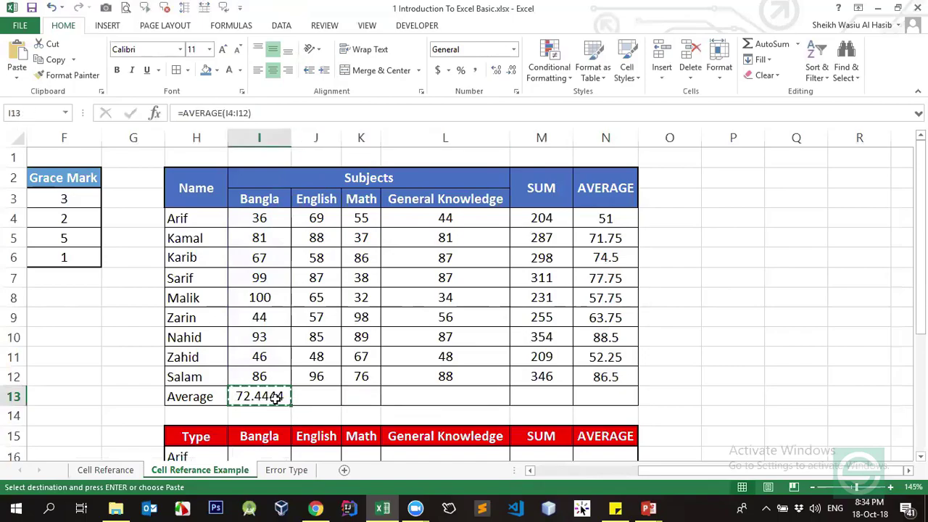
left_click_drag(275, 395, 480, 402)
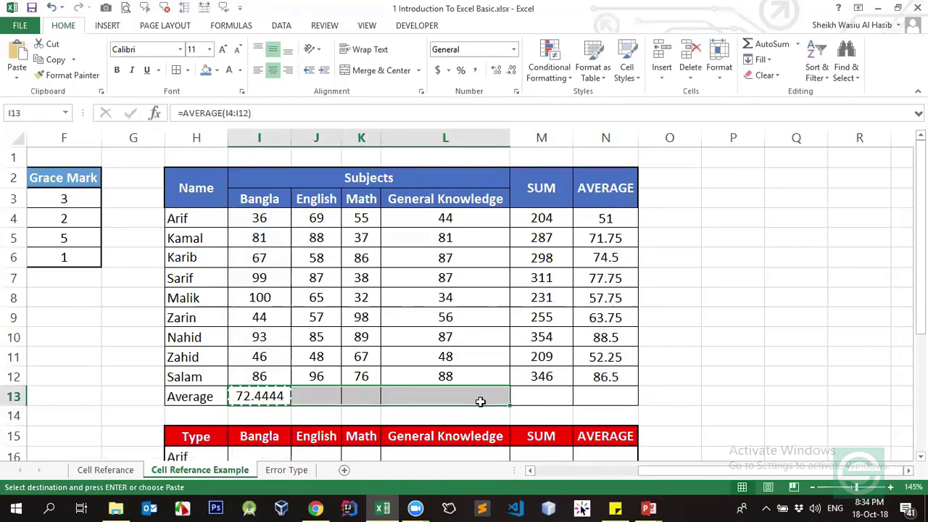
key("Return")
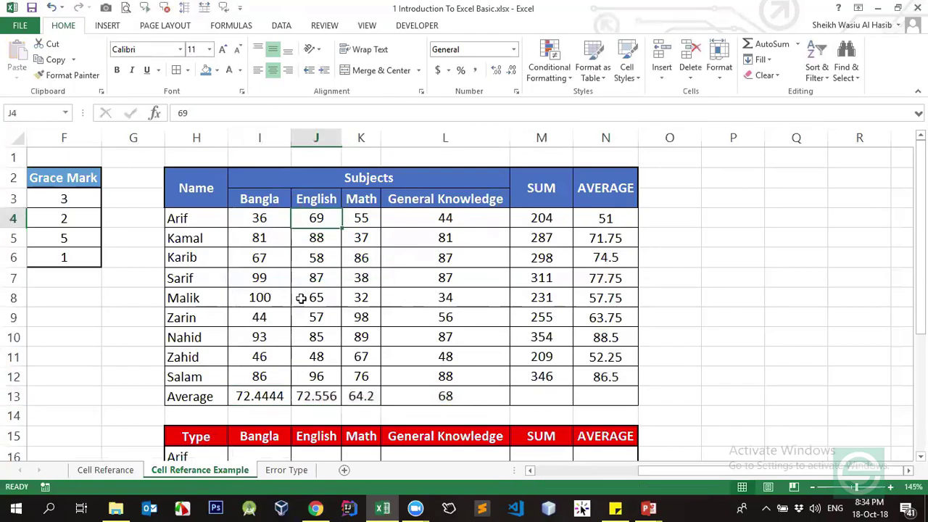
Check the ranges averaged by the English (J13), Math (K13) and Arif's (N4) AVERAGE formulas.
left_click_drag(312, 217, 312, 374)
left_click(312, 396)
left_click(240, 112)
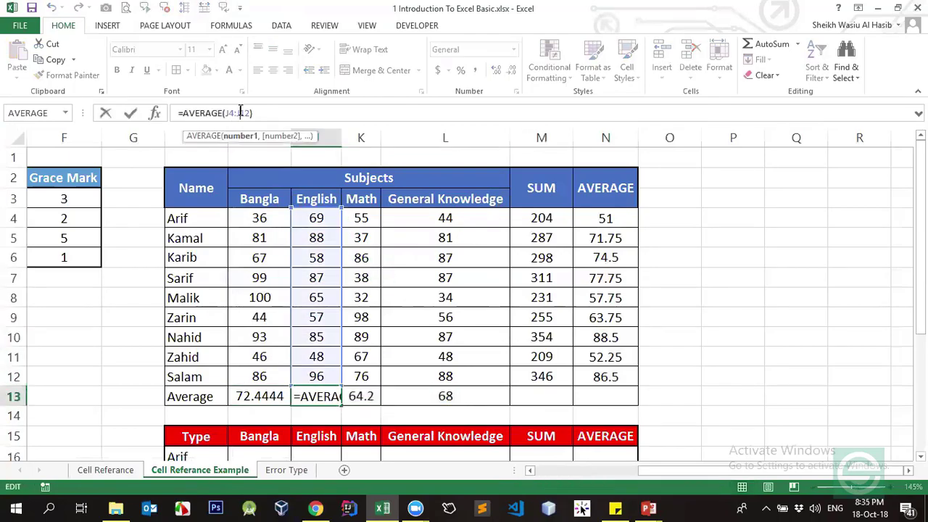
key("Return")
left_click(363, 396)
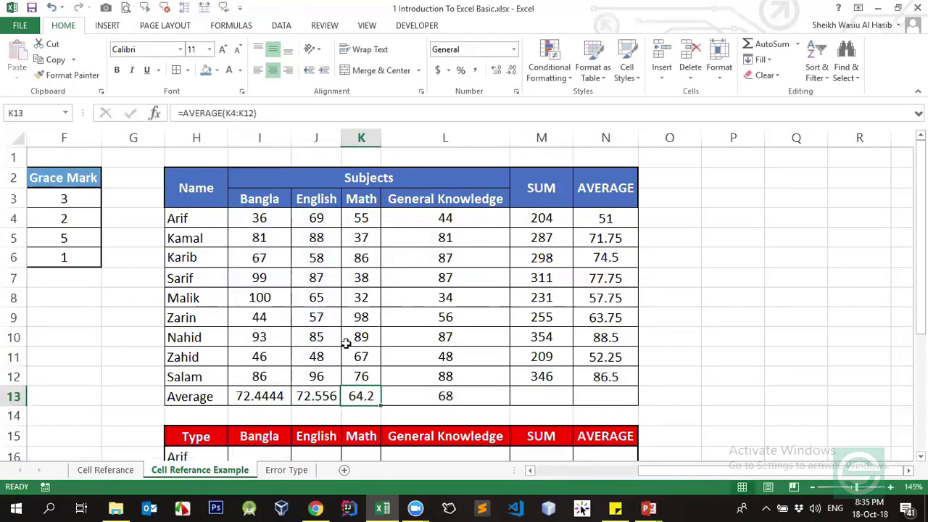
left_click(243, 107)
key("Return")
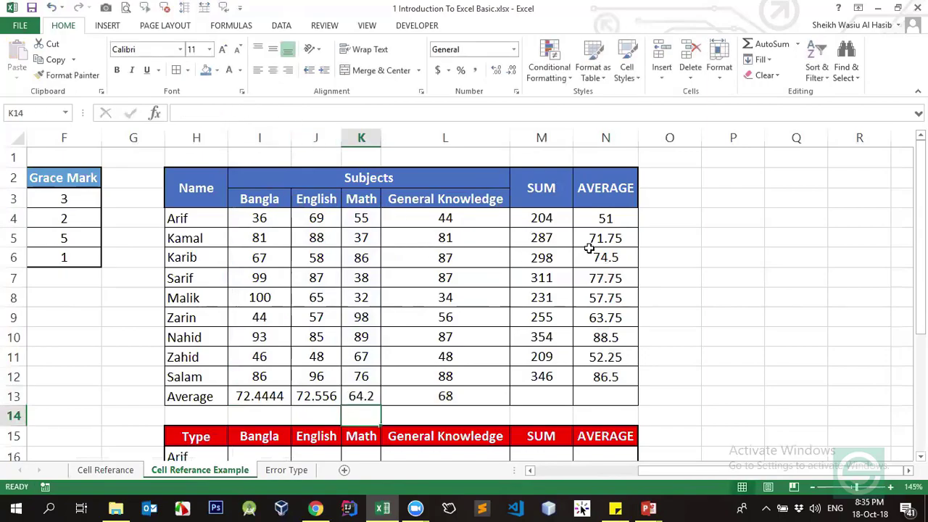
left_click(602, 219)
left_click(236, 111)
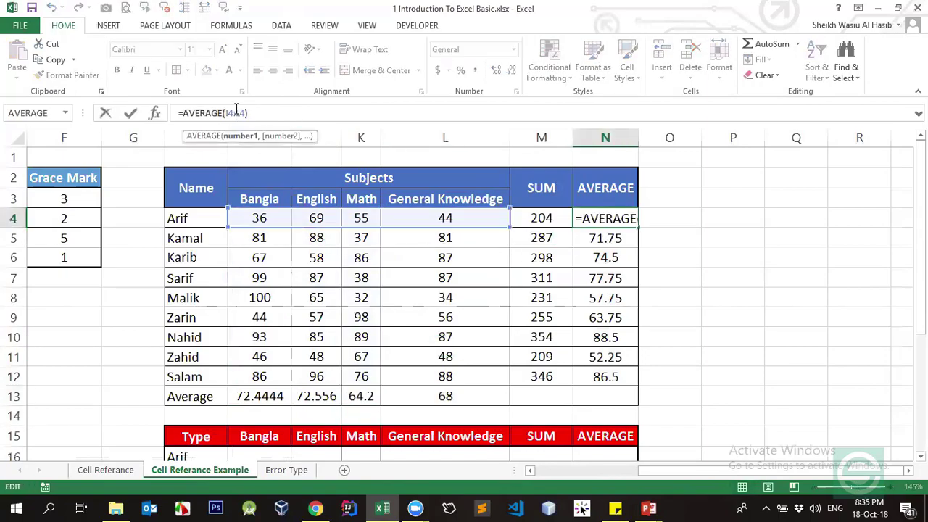
key("Return")
Commit Kamal's and Karib's AVERAGE formulas over their own rows, giving 71.75 and 74.5.
left_click(237, 112)
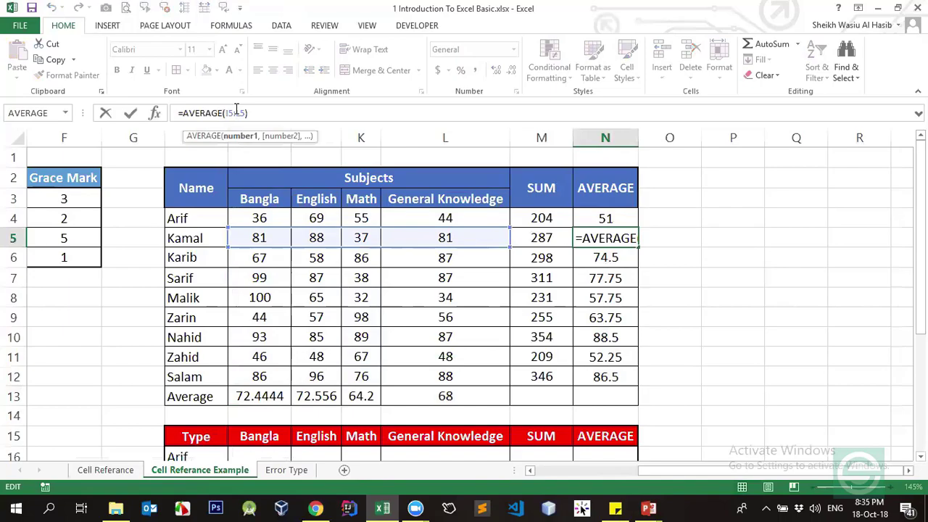
key("Return")
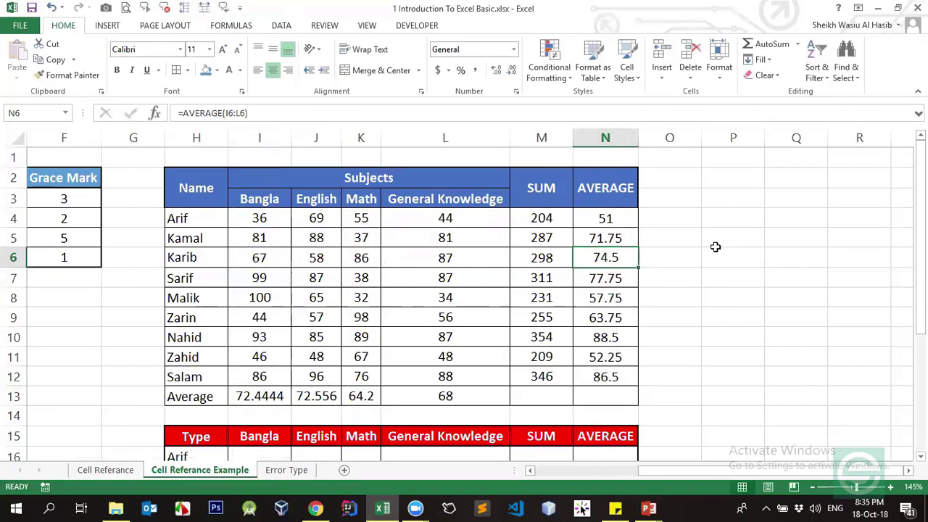
left_click(226, 118)
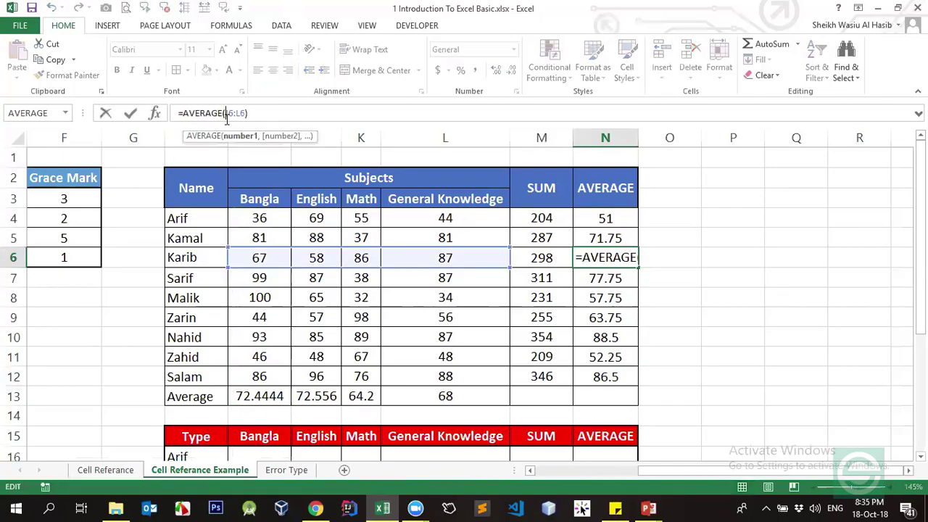
key("Return")
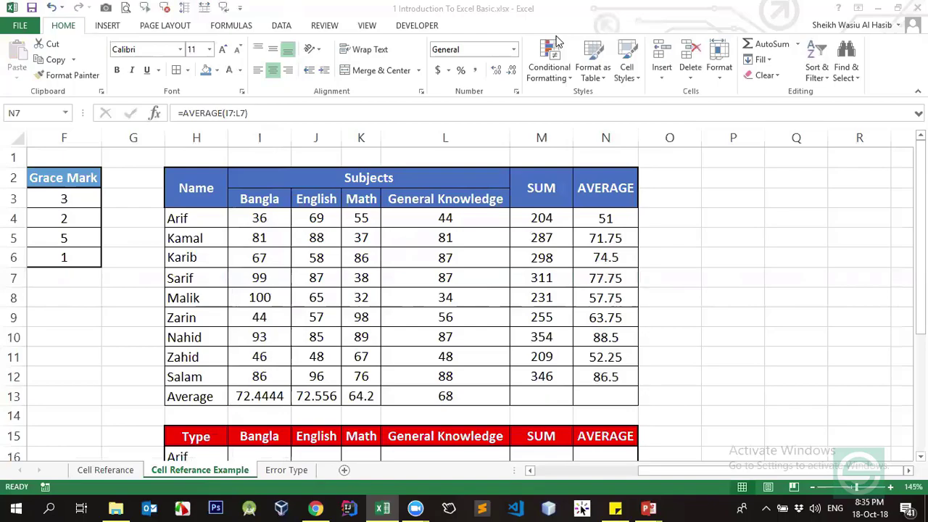
Compare the AVERAGE formulas in N4 and N6 with Karib's =SUM(I6:L6) in M6.
left_click(605, 275)
left_click(611, 217)
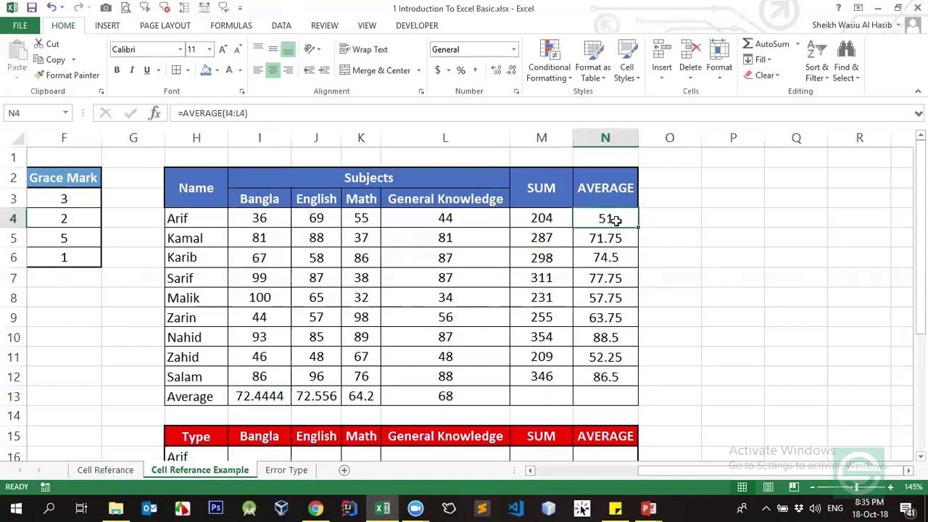
left_click(605, 262)
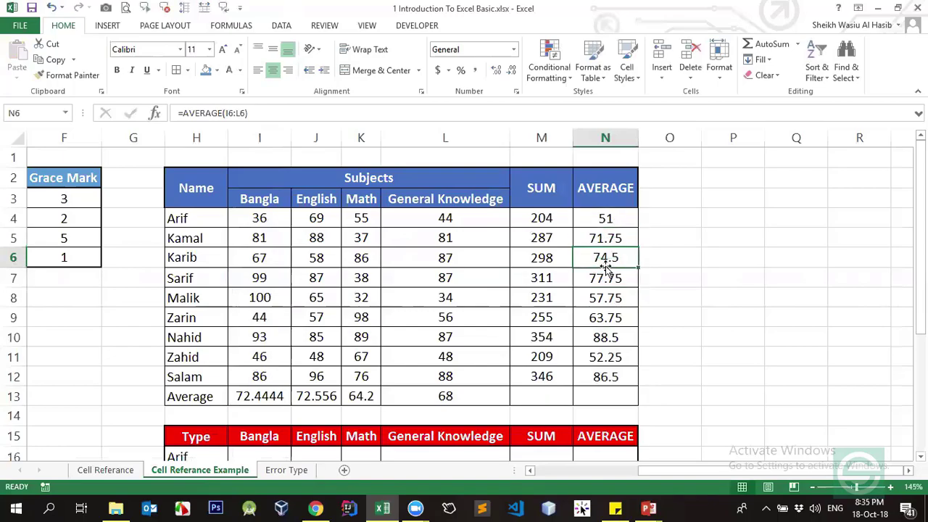
key("Left")
key("Right")
key("Left")
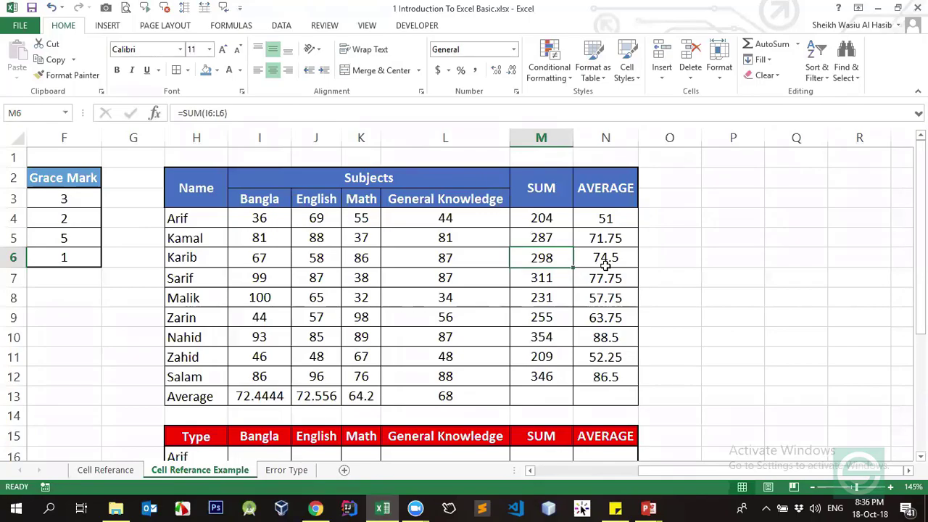
Select Kamal's total in M5 and highlight I5:L5 inside its =SUM(I5:L5) formula.
left_click(549, 219)
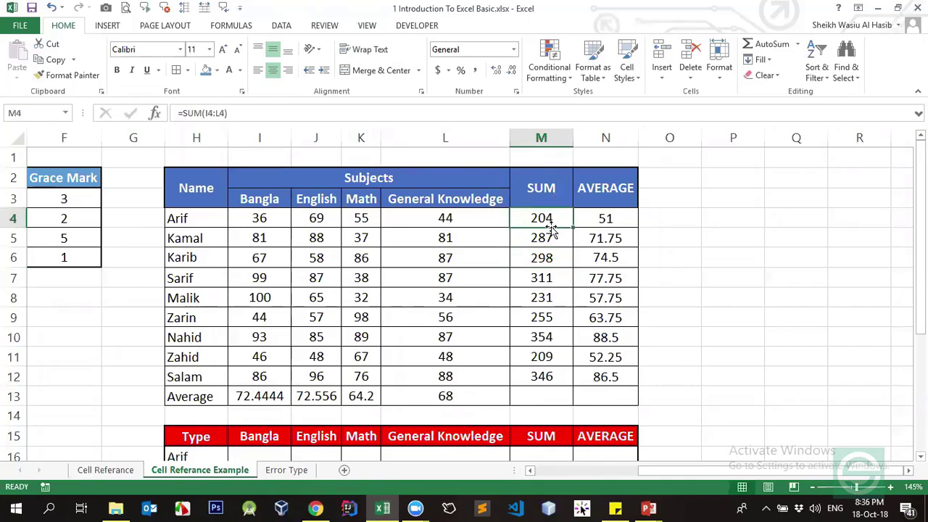
left_click(554, 221)
left_click(551, 234)
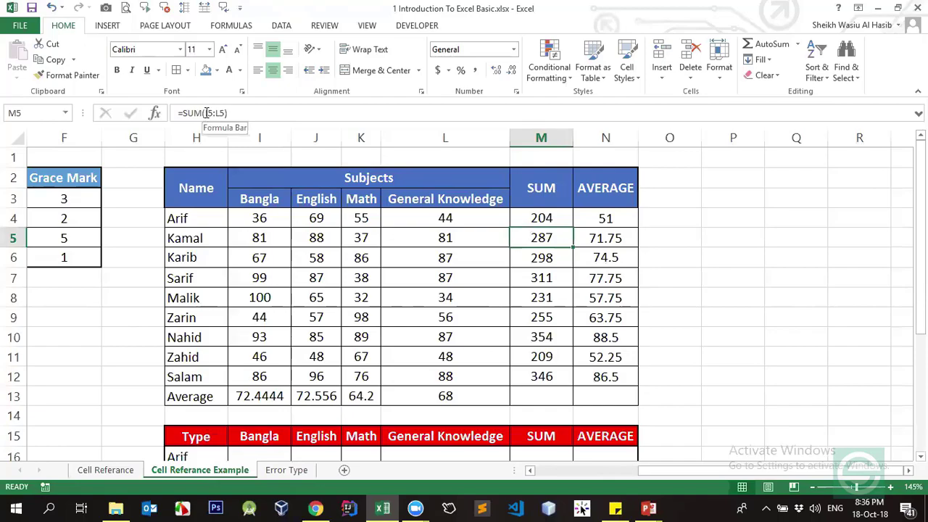
left_click(207, 113)
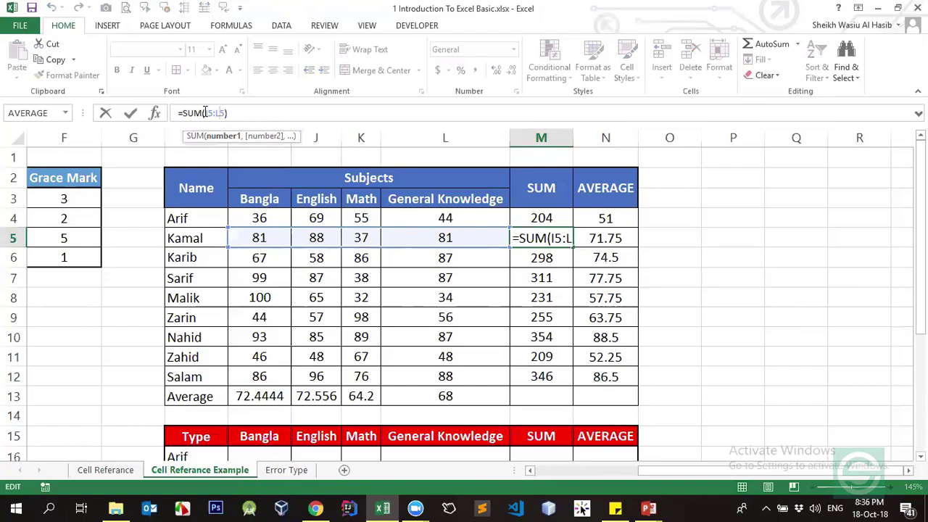
left_click_drag(205, 114, 224, 109)
key("Return")
left_click(221, 235)
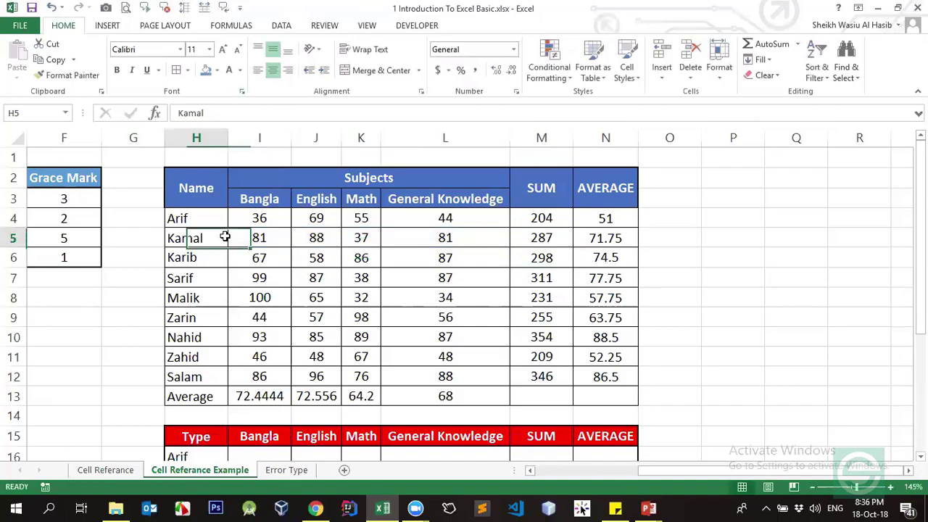
left_click(107, 28)
left_click(209, 45)
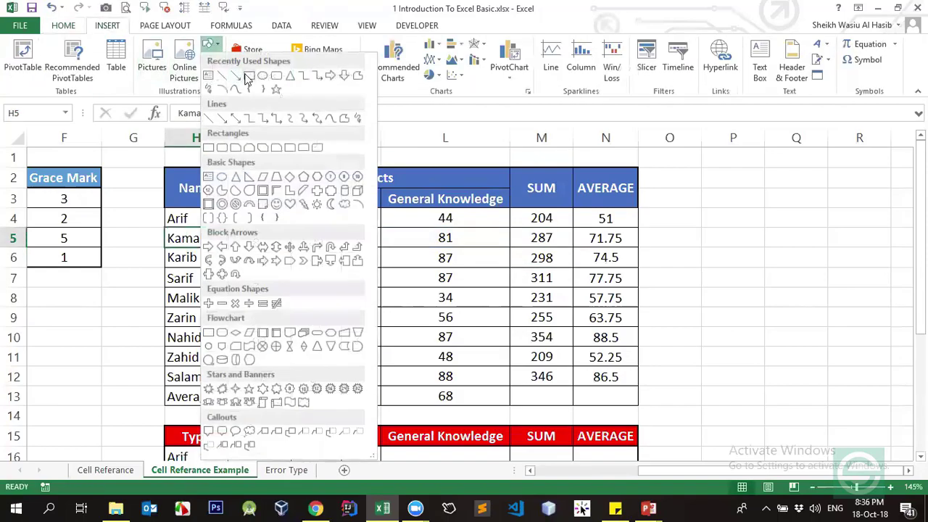
left_click(242, 80)
left_click_drag(213, 230, 247, 269)
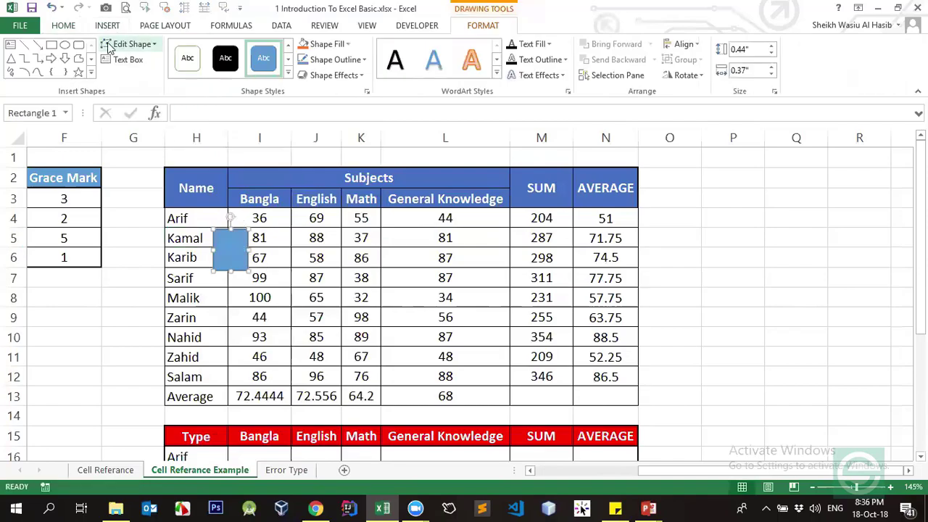
left_click(78, 45)
mouse_move(195, 287)
left_mouse_down()
mouse_move(246, 347)
mouse_move(323, 319)
mouse_move(329, 405)
left_mouse_up()
left_click(236, 324, "shift")
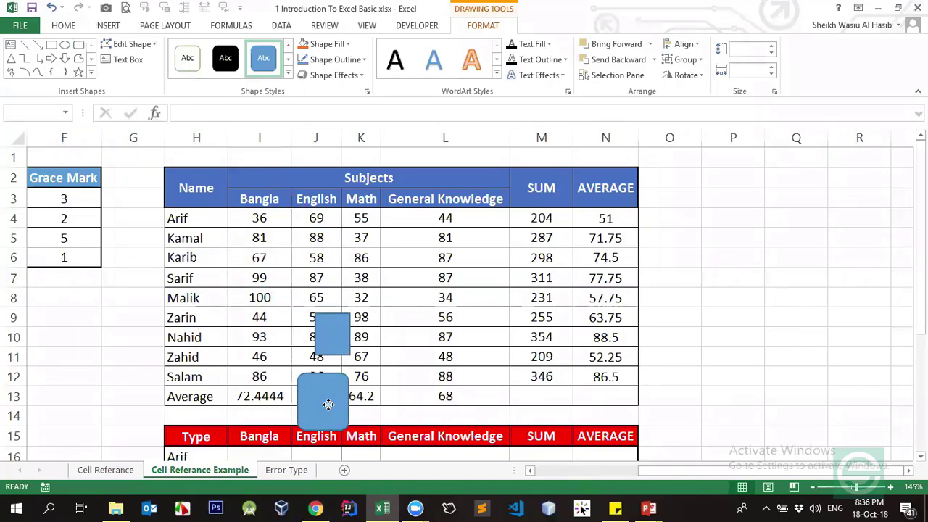
left_click_drag(329, 405, 330, 407)
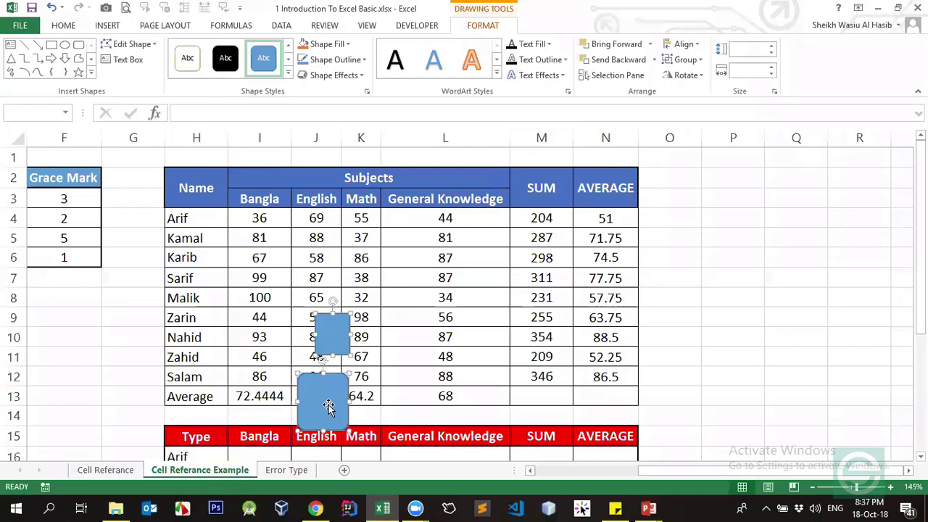
key("Delete")
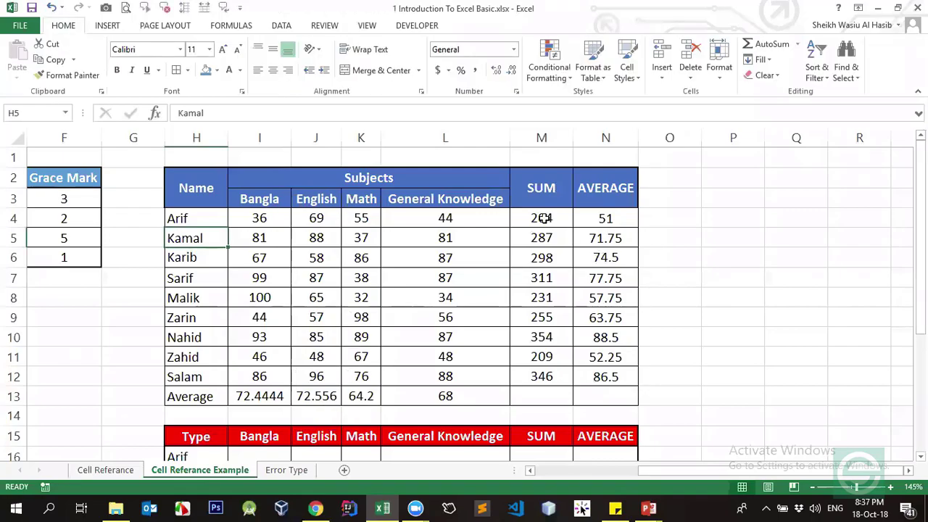
Copy Arif's =SUM(I4:L4) from M4 and paste it down M4:M12 through Salam's row.
left_click(542, 218)
left_click(203, 113)
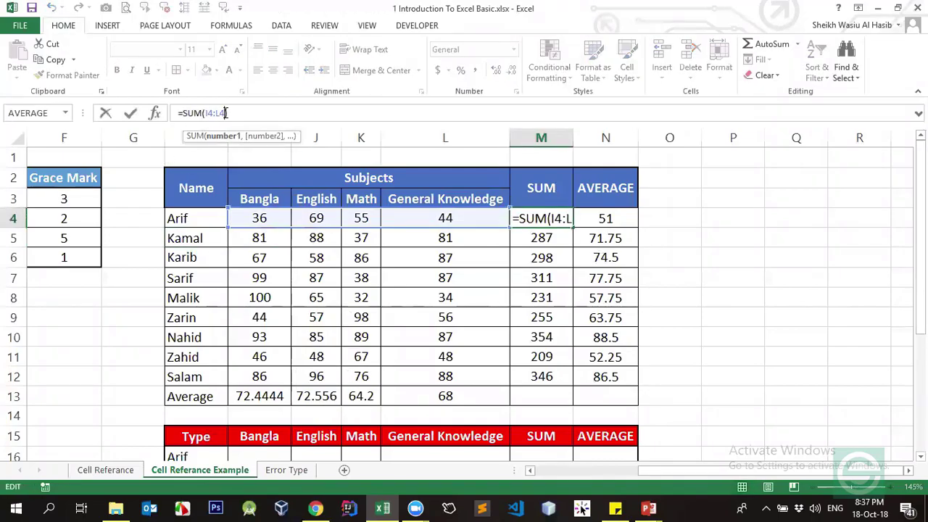
key("Return")
key("Up")
key("ctrl+c")
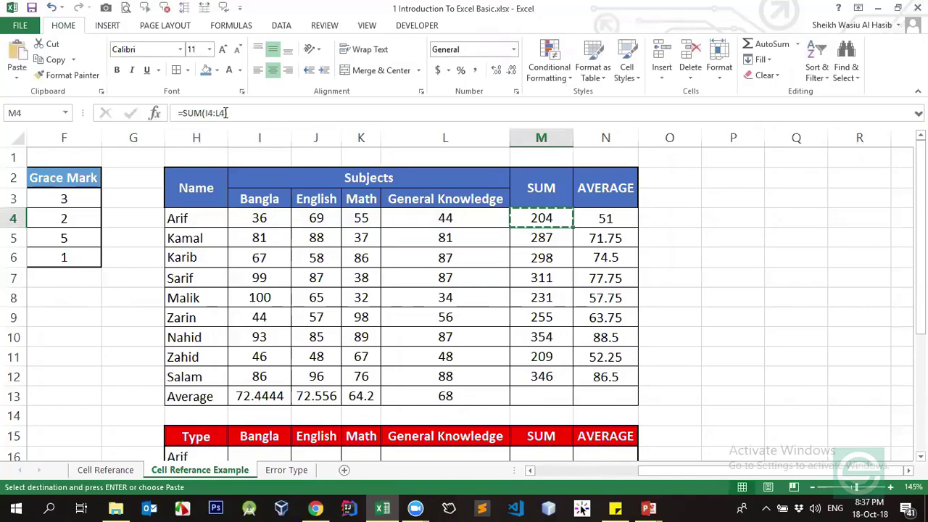
key("shift+Down")
key("shift+Down")
key("shift+Down")
key("shift+Down")
key("shift+Down")
key("shift+Down")
key("shift+Down")
key("shift+Down")
key("shift+Down")
key("shift+Up")
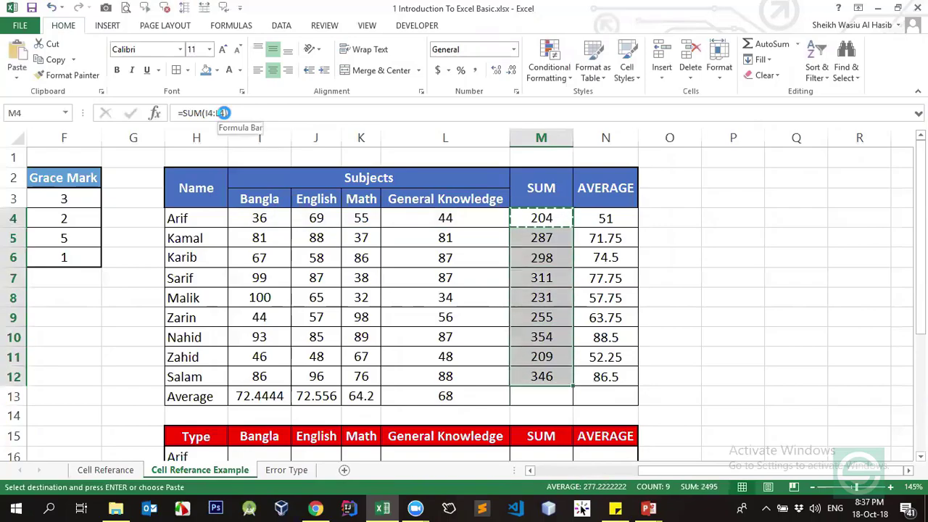
key("Escape")
Verify the copied SUM formulas for Kamal in M5 and Karib in M6.
left_click(549, 229)
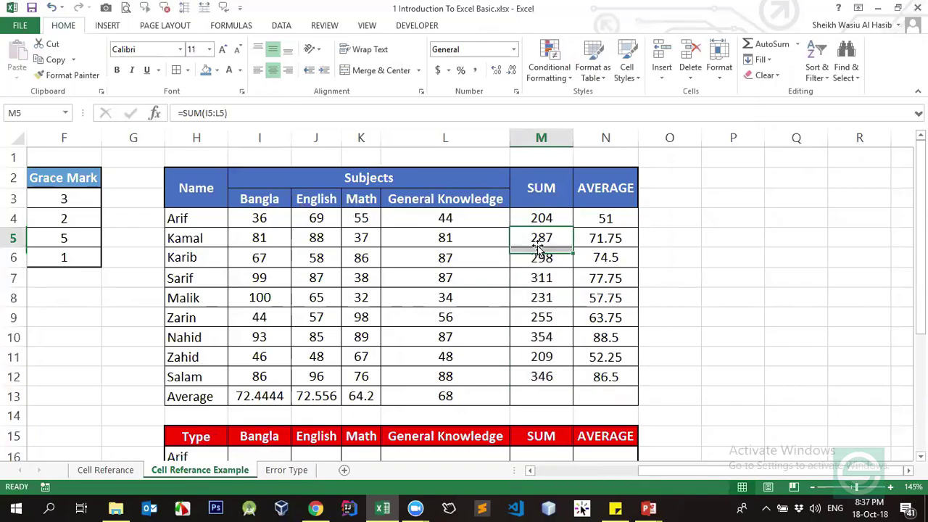
double_click(549, 229)
key("Return")
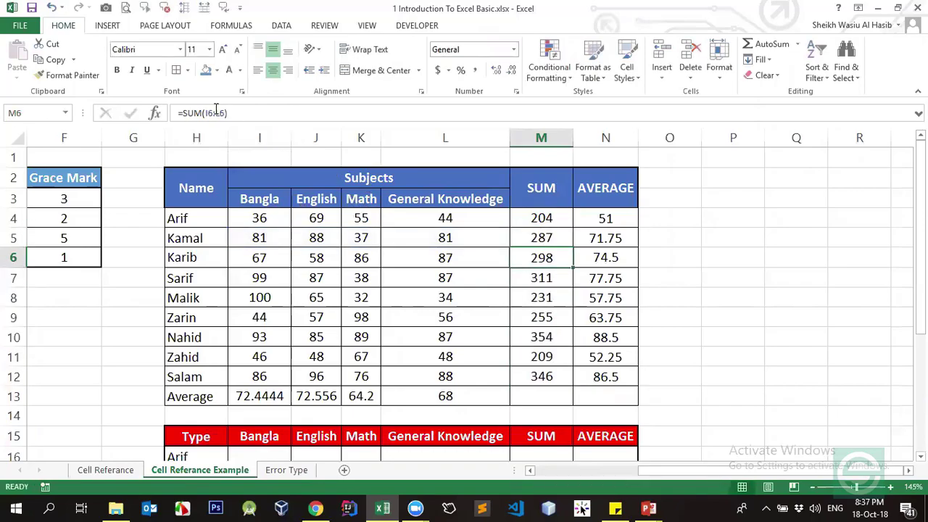
key("F2")
key("Return")
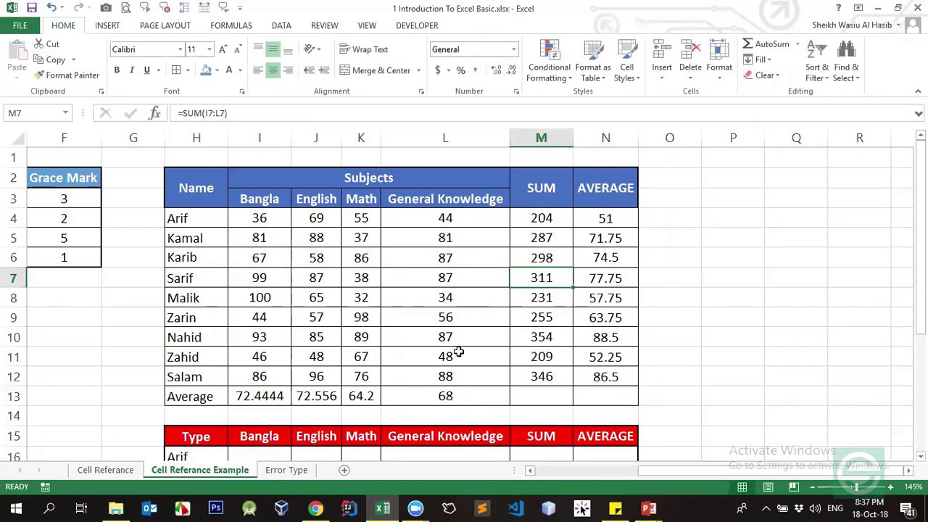
Inspect Arif's =SUM(I4:L4) in M4, highlighting the I4:L4 range and the I4 reference.
left_click(564, 222)
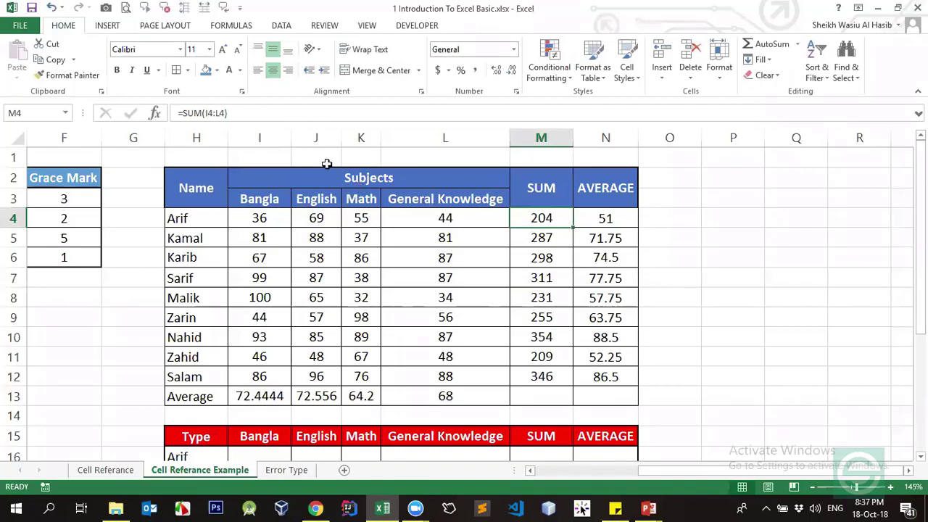
left_click(208, 112)
left_click_drag(206, 112, 226, 113)
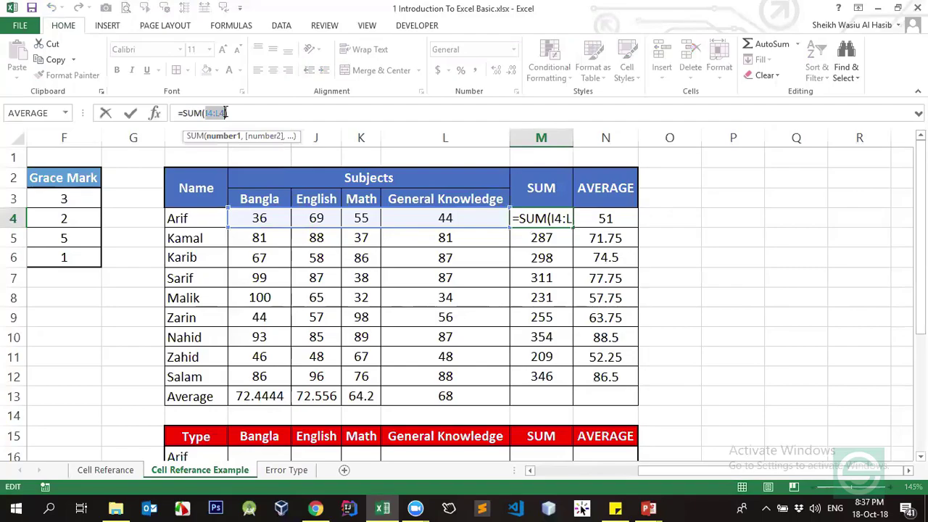
left_click(226, 112)
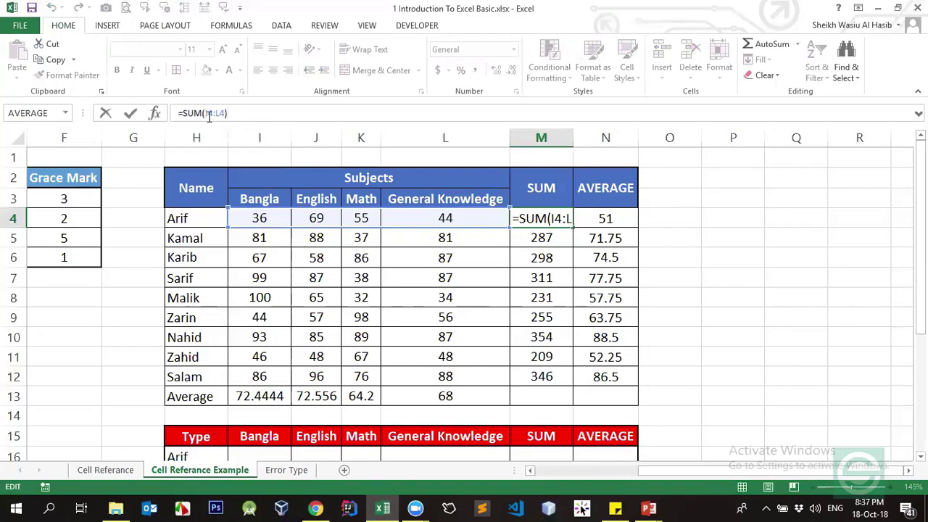
double_click(209, 114)
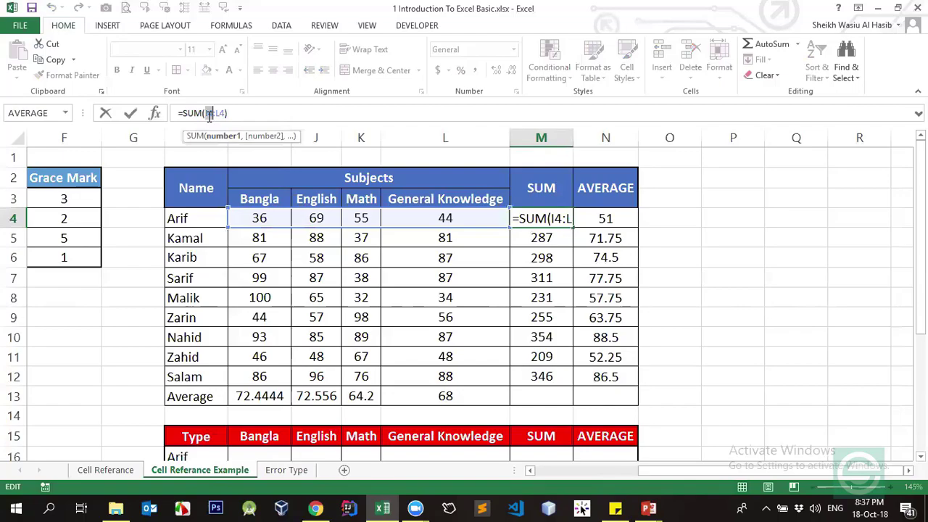
left_click(206, 114)
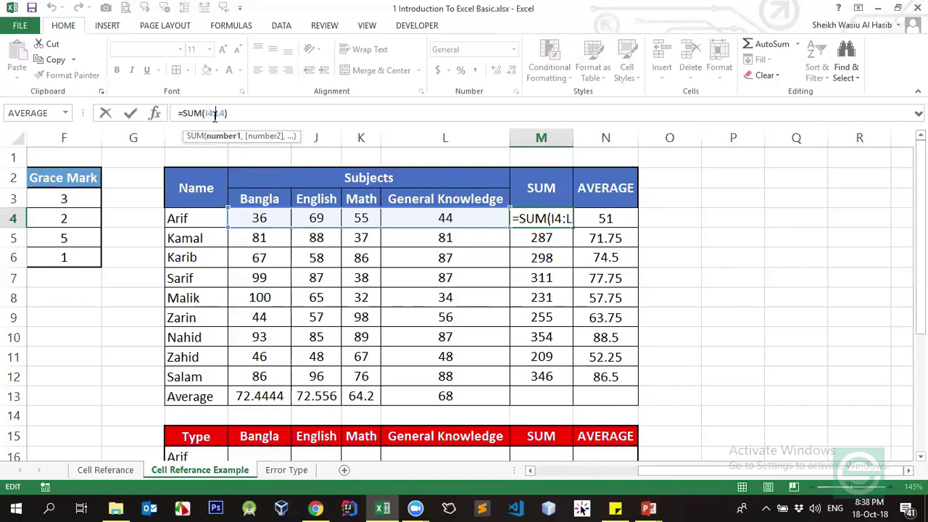
Confirm Arif's SUM total and compare it with his marks I4:L4 and Kamal's total.
key("ctrl+Return")
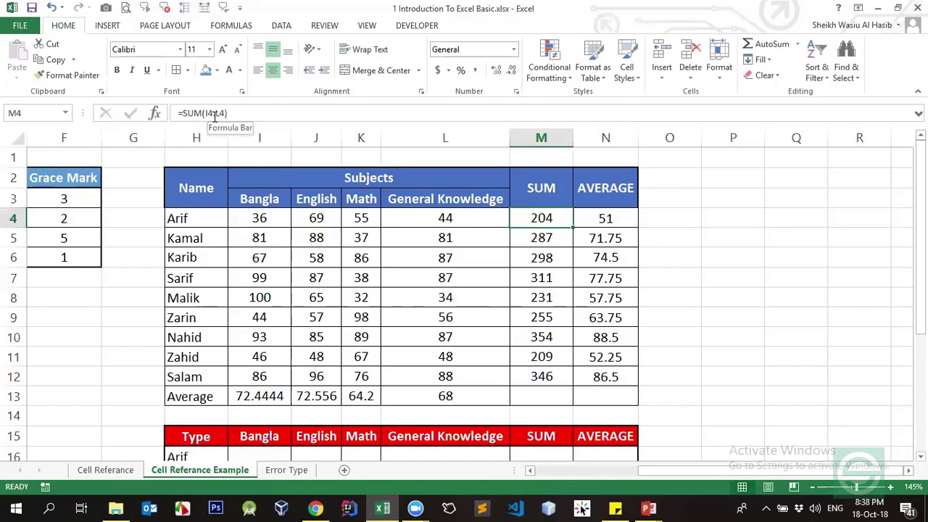
left_click(215, 116)
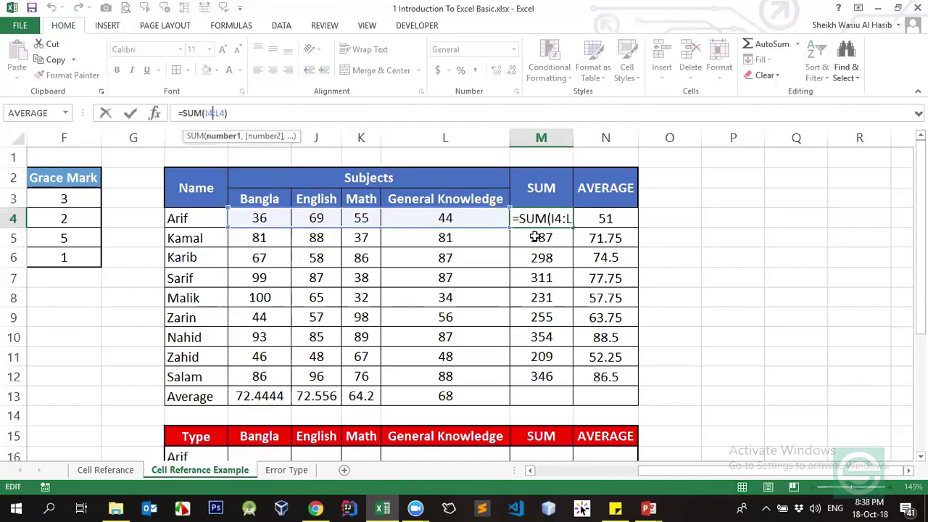
key("Return")
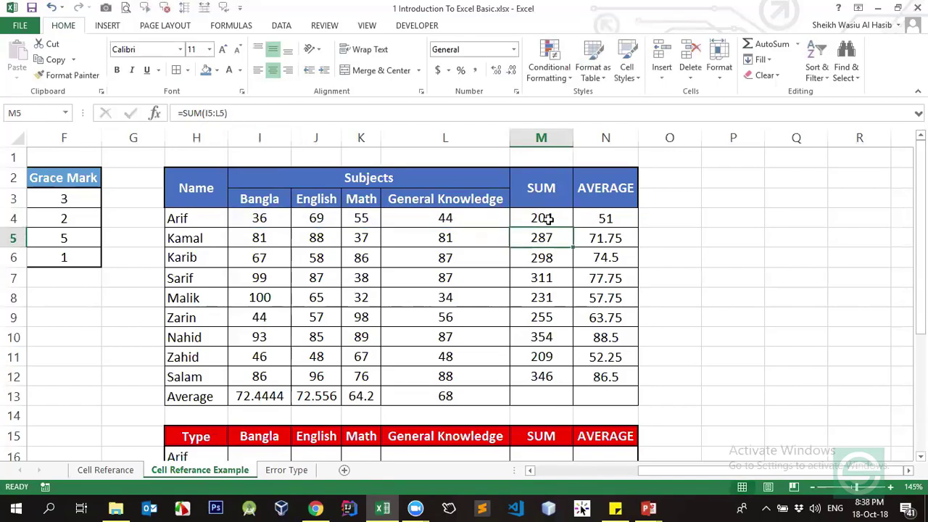
left_click(548, 217)
left_click(212, 114)
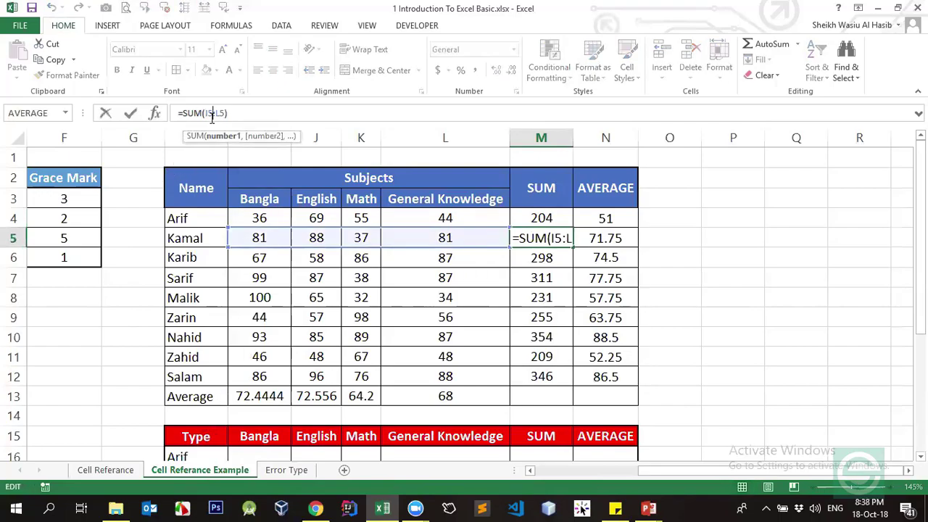
key("Return")
left_click(534, 212)
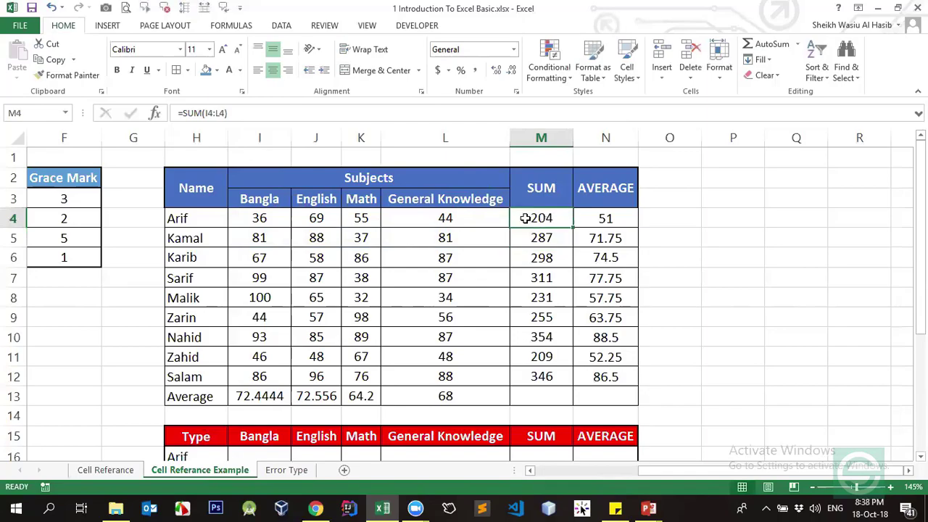
left_click_drag(274, 218, 445, 218)
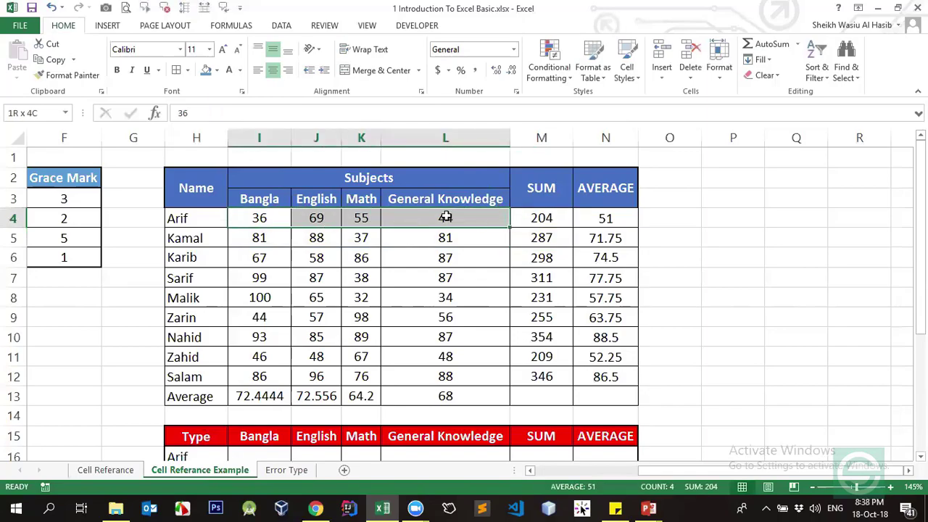
left_click(527, 216)
left_click(542, 238)
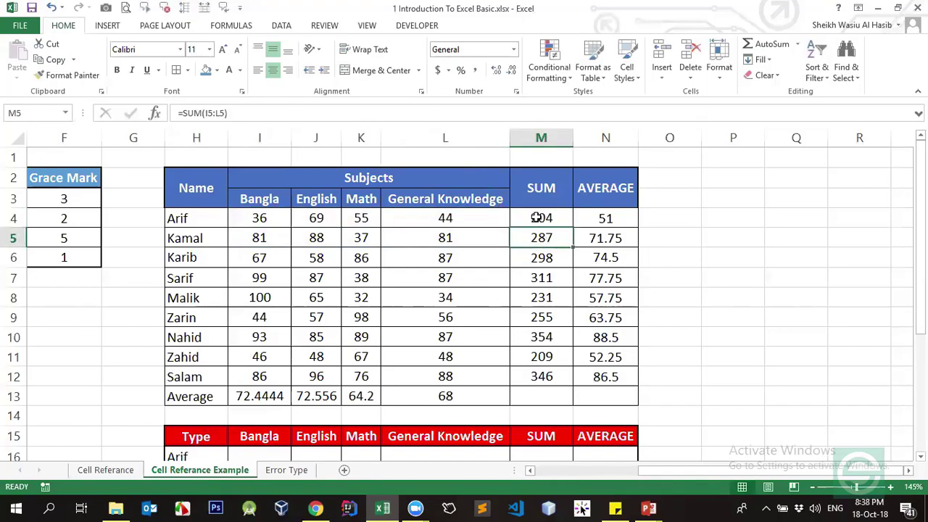
left_click(536, 217)
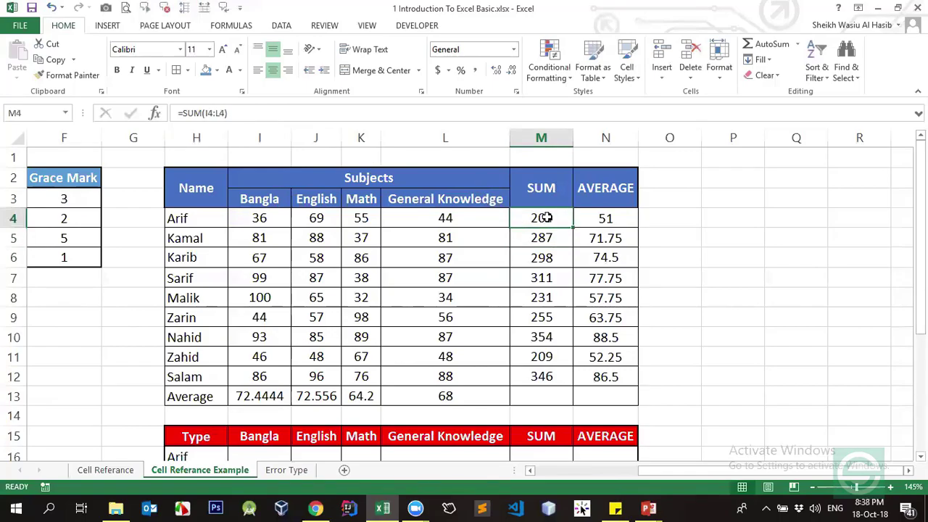
Check the range references in Arif's formula (I4:L4) and Kamal's formula (I5:L5).
left_click(206, 113)
left_click_drag(205, 113, 226, 112)
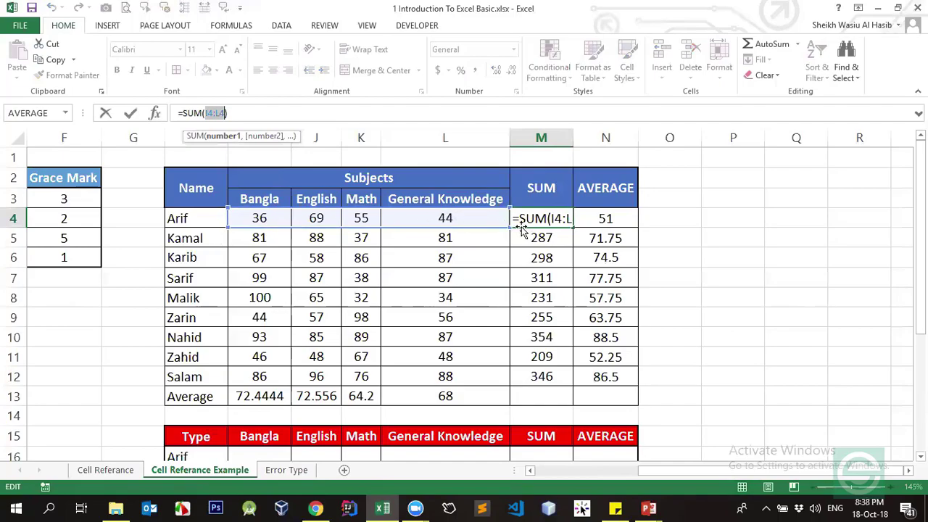
key("Return")
left_click(542, 222)
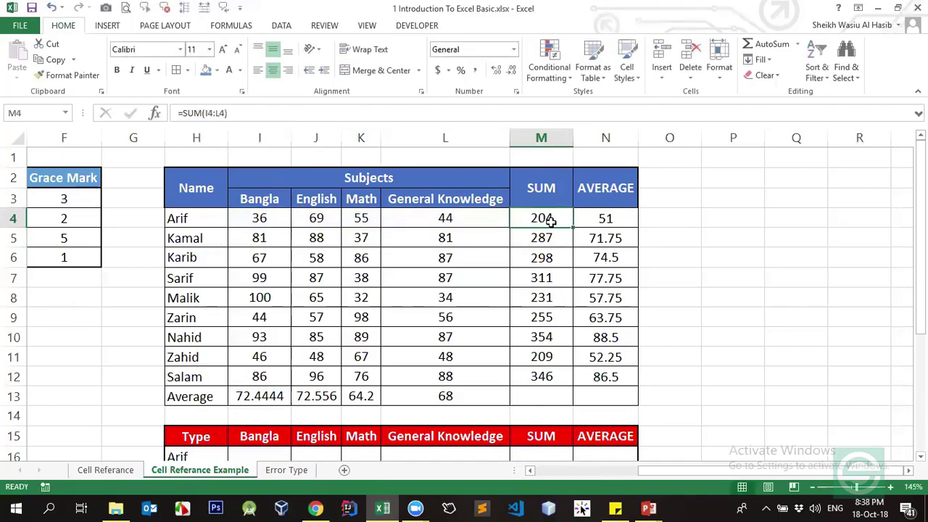
left_click_drag(268, 219, 497, 222)
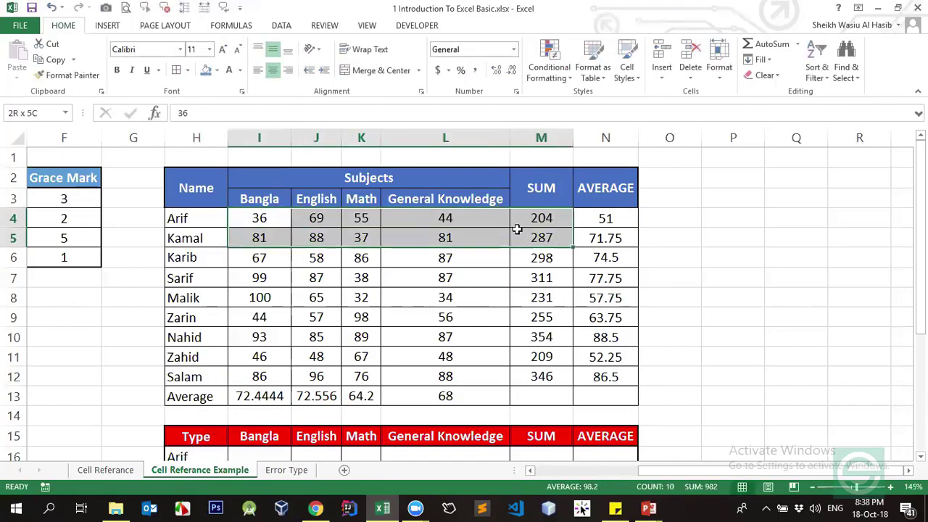
left_click(540, 220)
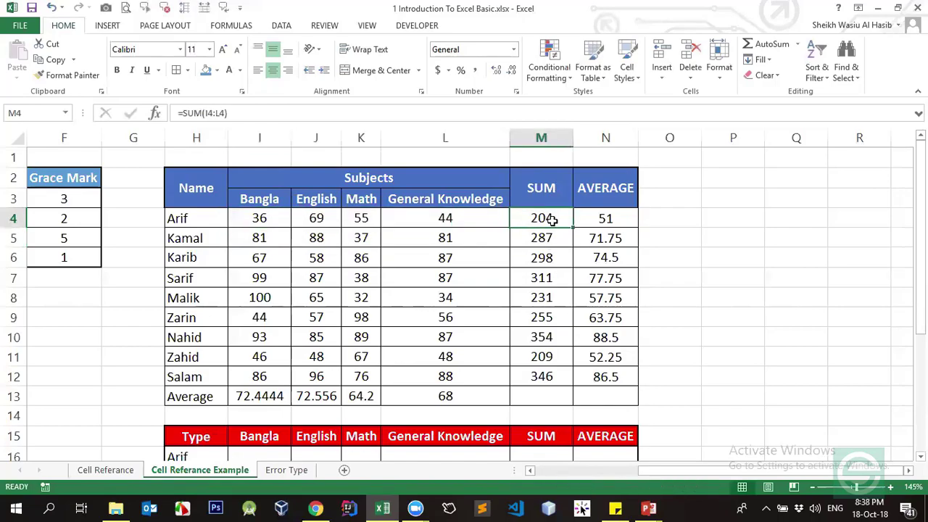
left_click(544, 238)
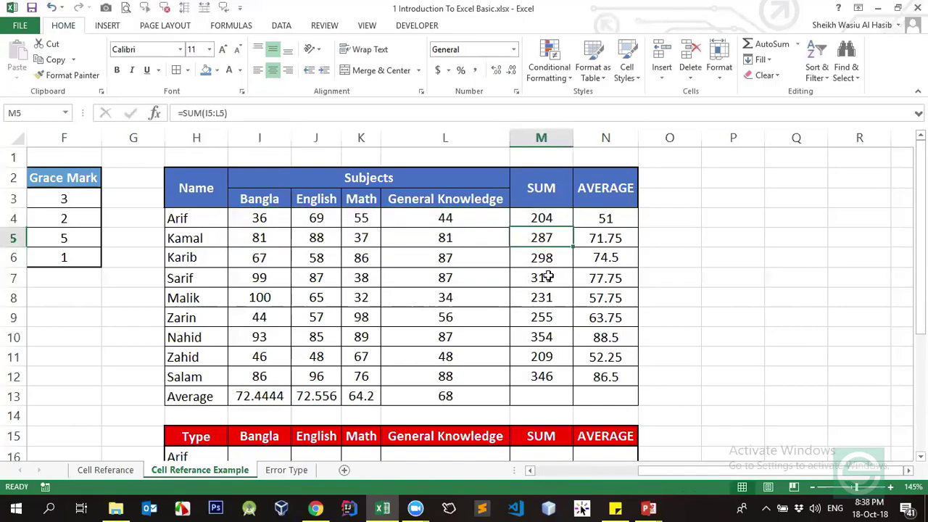
left_click(205, 114)
left_click_drag(206, 113, 226, 114)
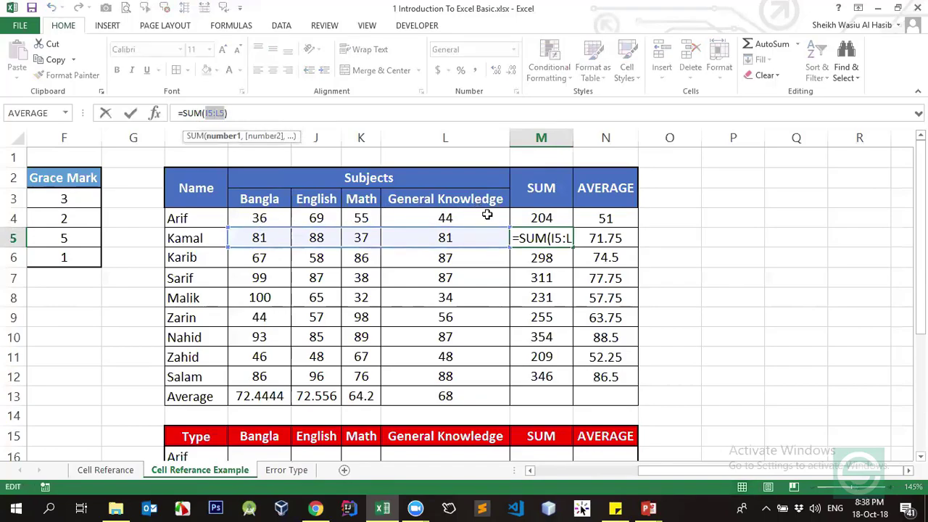
key("Return")
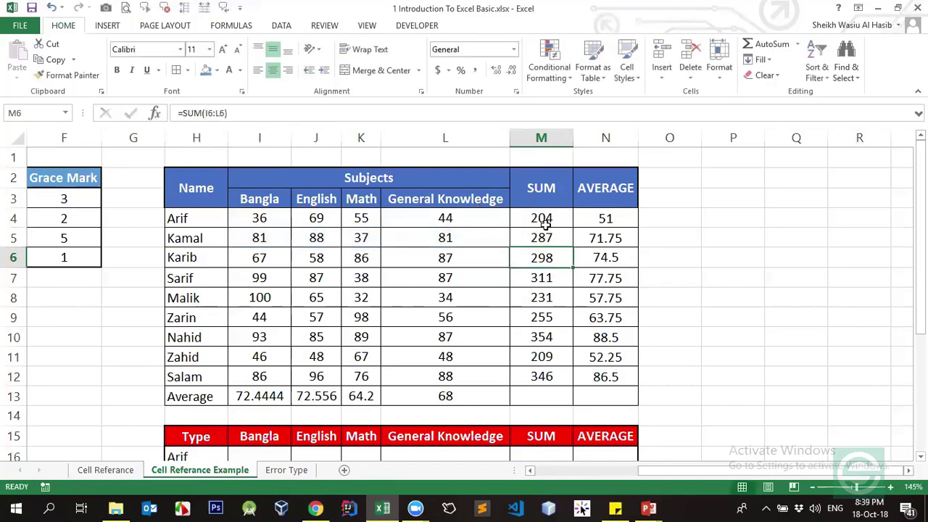
left_click(545, 225)
left_click(549, 235)
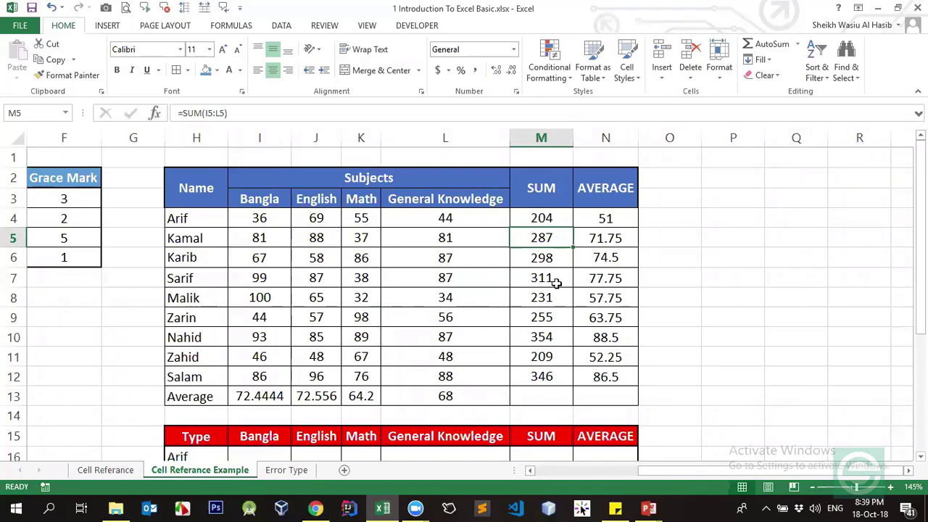
Recheck Arif's total in M4 against his marks I4:L4.
scroll(555, 283, "down", 1)
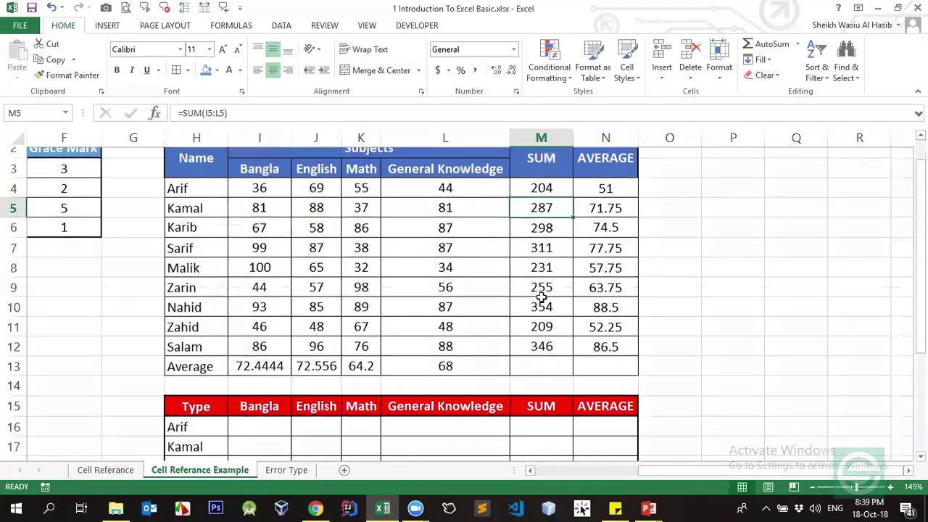
scroll(543, 297, "down", 1)
scroll(499, 256, "up", 2)
left_click(541, 218)
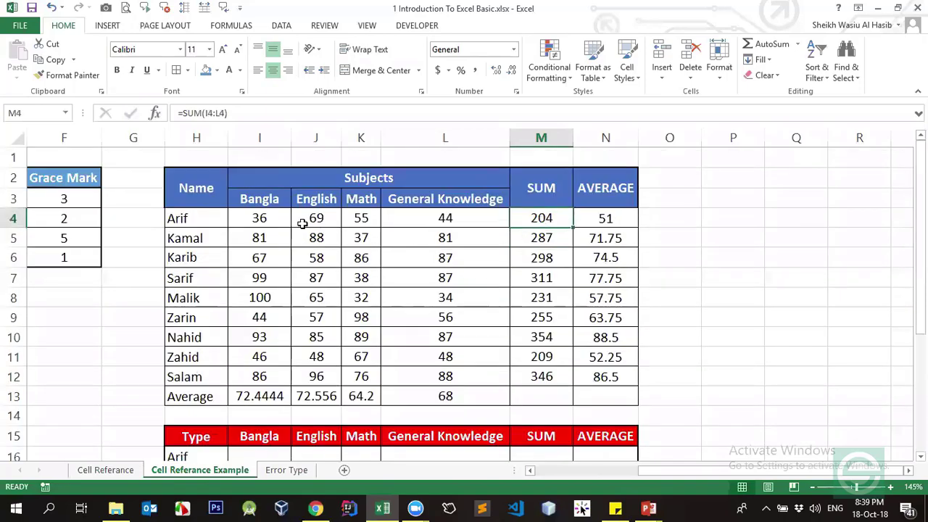
left_click_drag(267, 218, 442, 216)
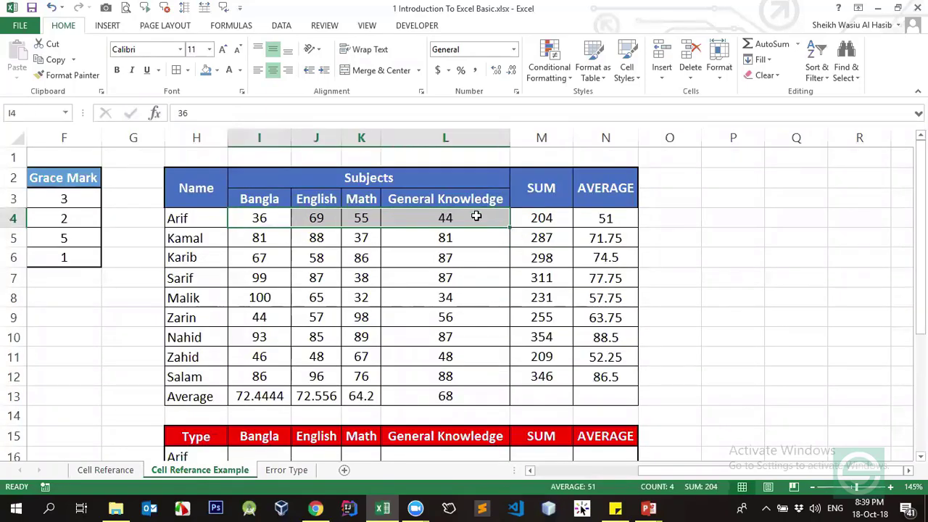
left_click(535, 218)
left_click(608, 219)
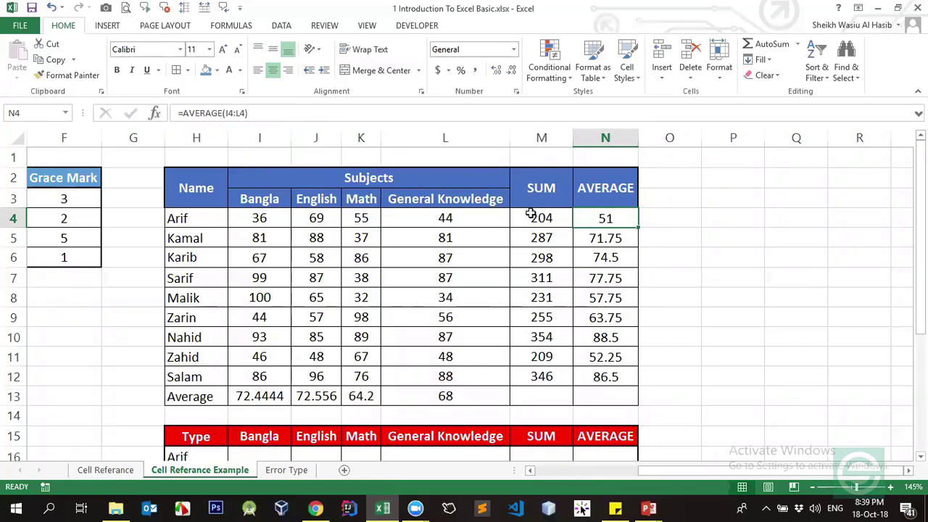
Clear the totals in M5:M12 below Arif's row.
left_click(532, 216)
key("shift+Down")
key("ctrl+shift+Down")
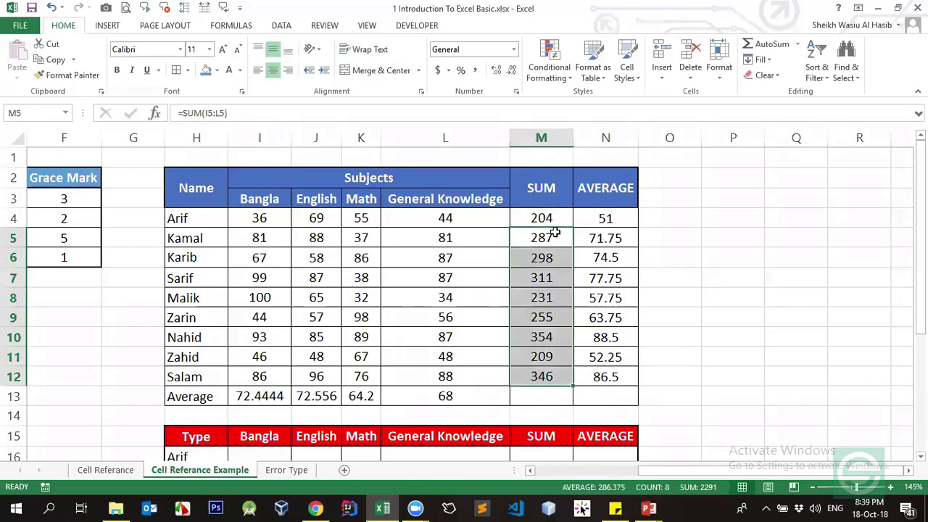
left_click_drag(573, 386, 557, 231)
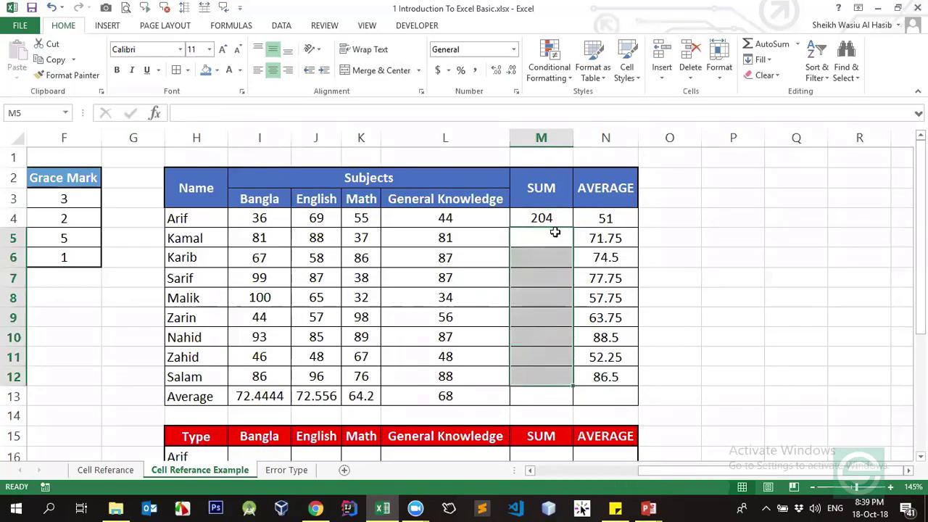
Copy Arif's =SUM(I4:L4) formula from M4 down to M12.
left_click(217, 113)
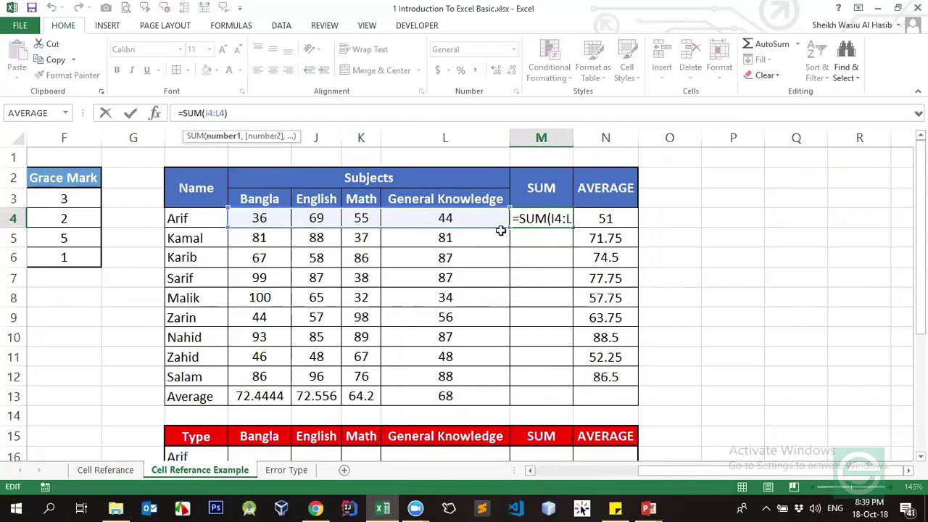
key("Return")
left_click(562, 222)
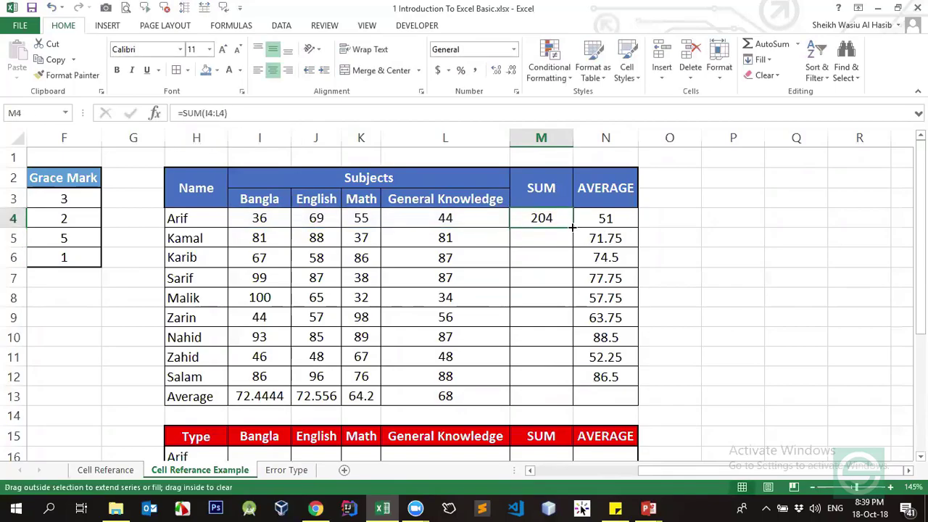
left_click_drag(573, 228, 540, 384)
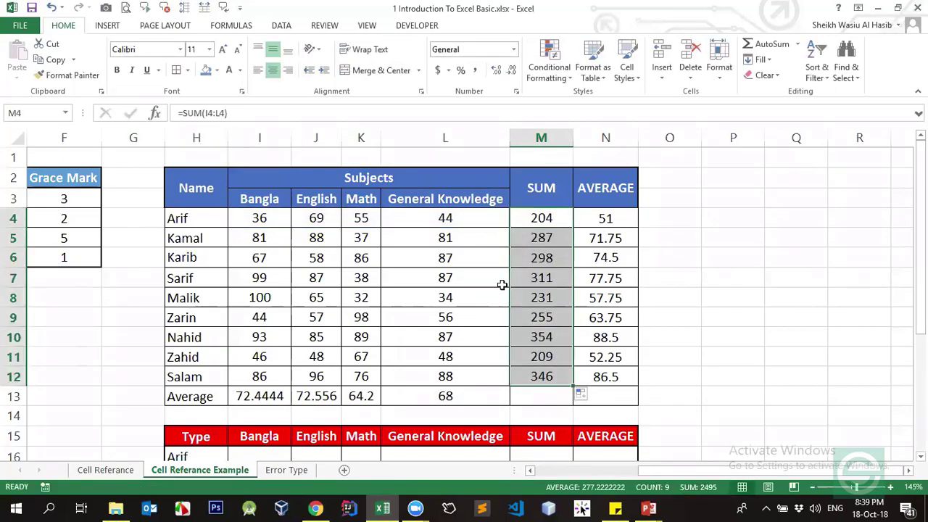
left_click(545, 215)
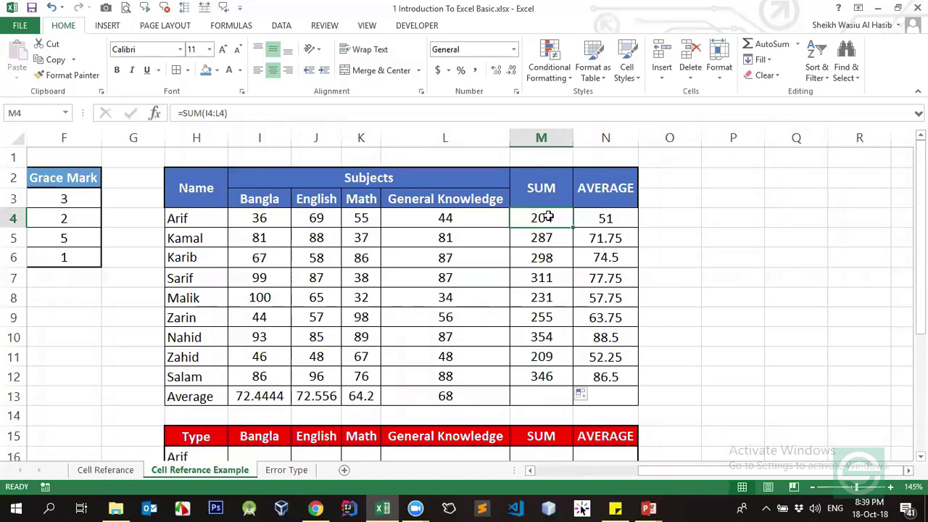
key("Left")
type("=")
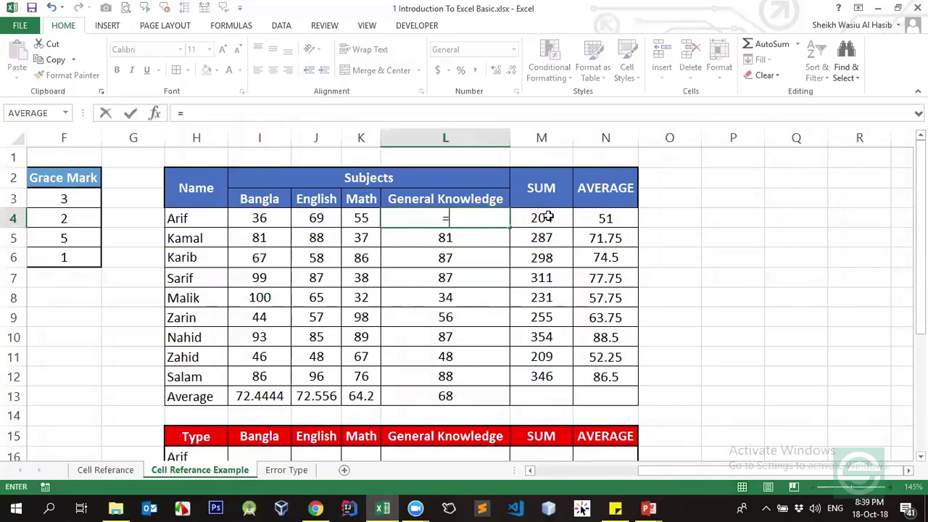
type("sum")
key("BackSpace")
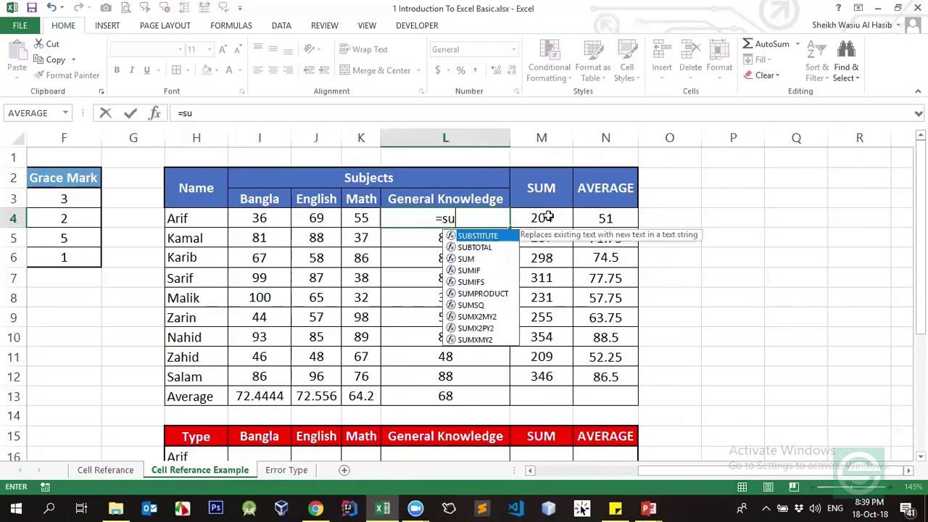
key("BackSpace")
key("BackSpace")
key("BackSpace")
type("=")
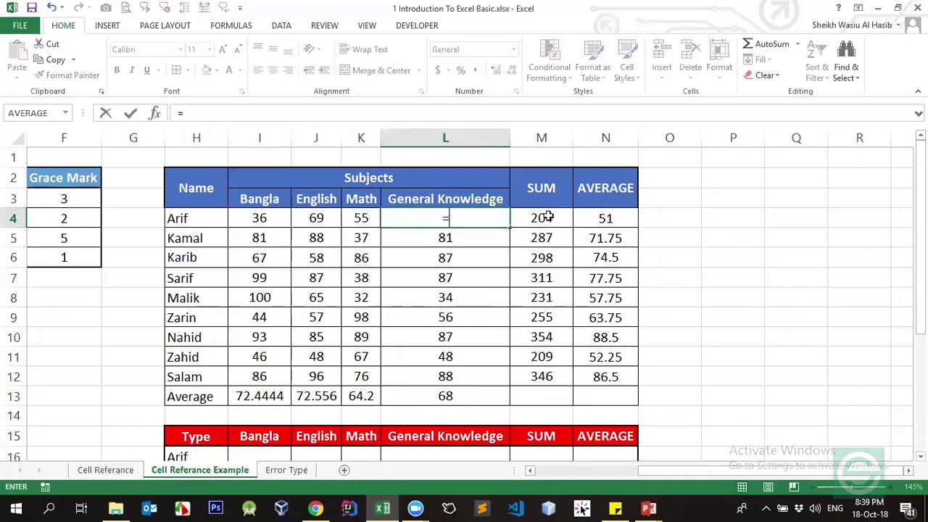
key("Up")
key("Up")
key("Up")
key("Return")
key("Up")
key("Up")
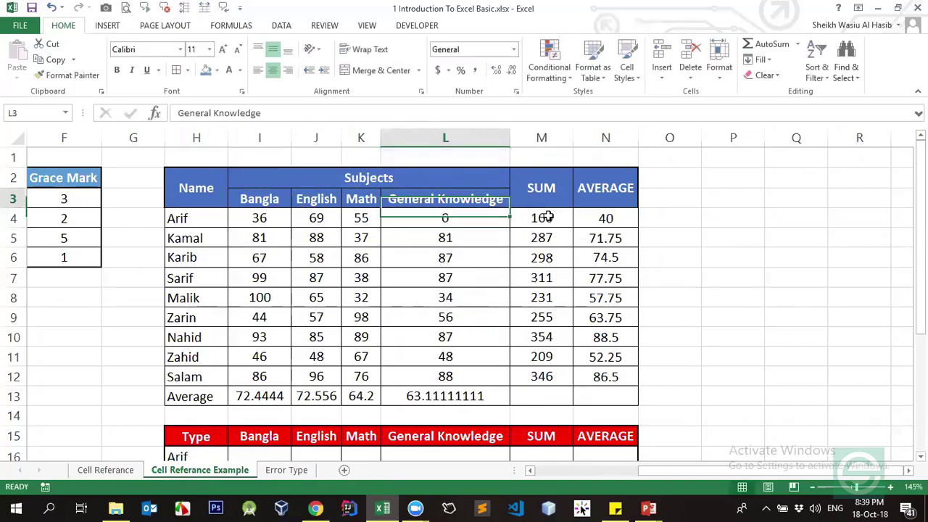
key("Up")
key("Up")
type("5")
key("Return")
key("Right")
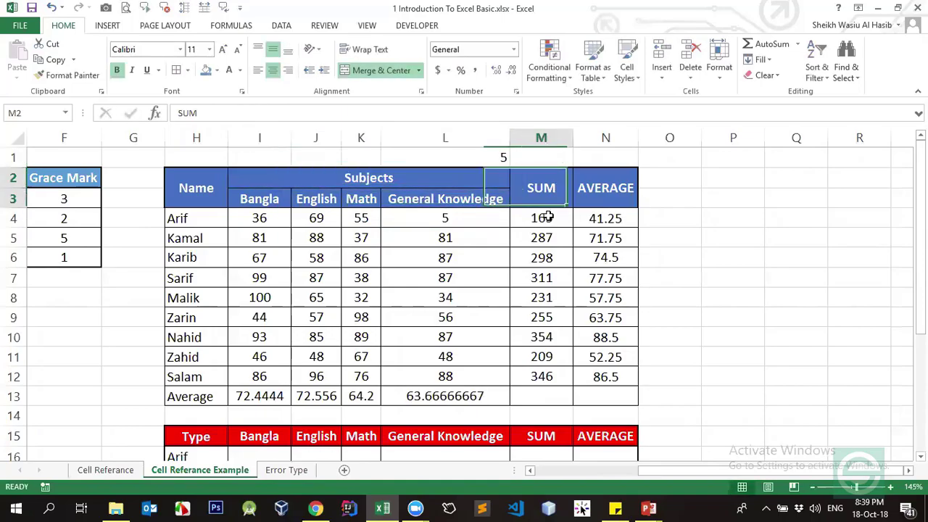
key("Right")
key("Left")
key("Down")
key("ctrl+shift+Down")
key("Delete")
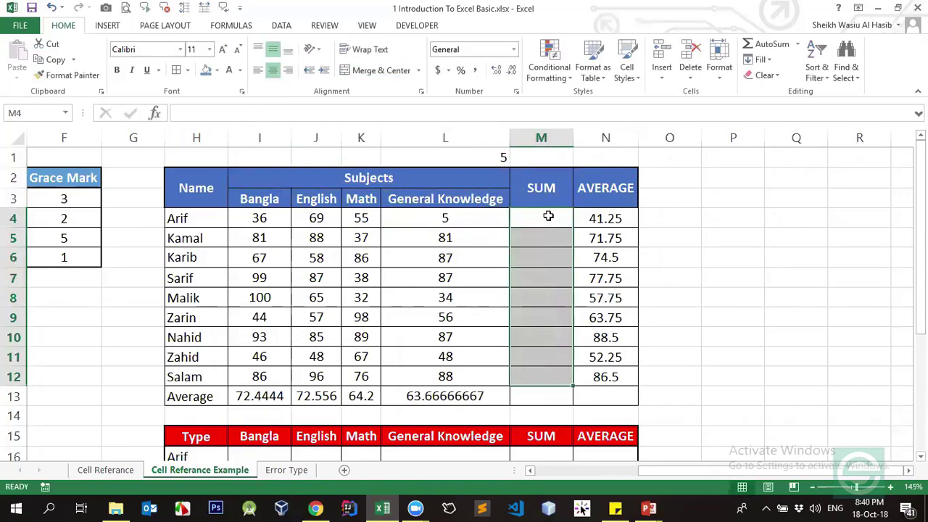
key("Up")
key("Down")
key("alt+equal")
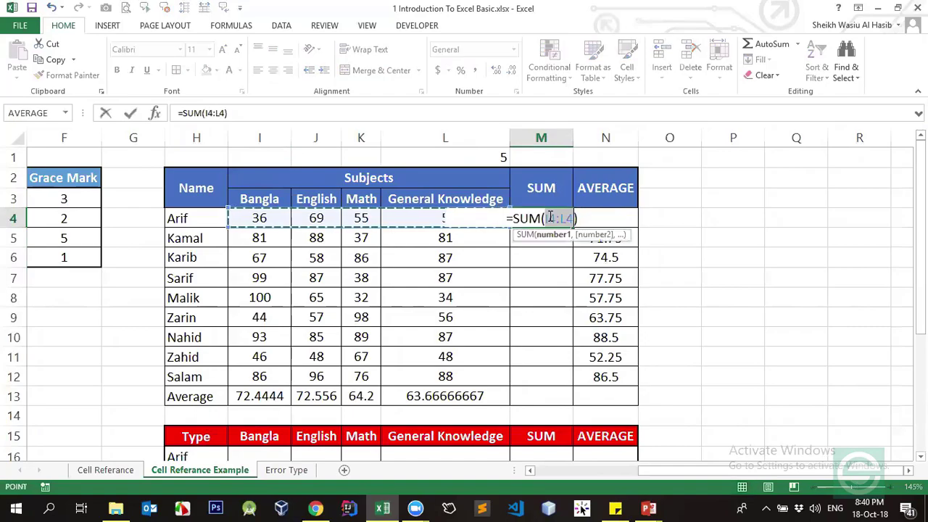
key("ctrl+Return")
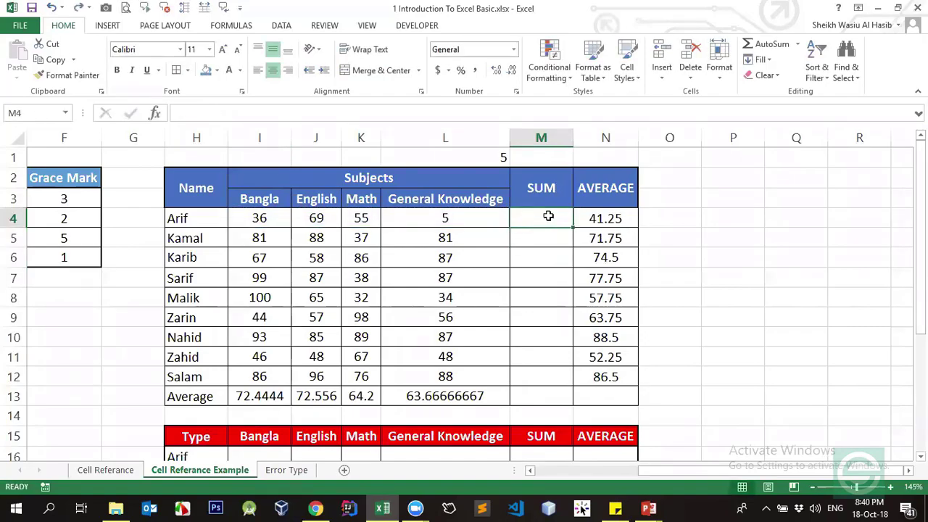
key("shift+Down")
key("shift+Down")
key("shift+Down")
key("ctrl+d")
key("Left")
key("Delete")
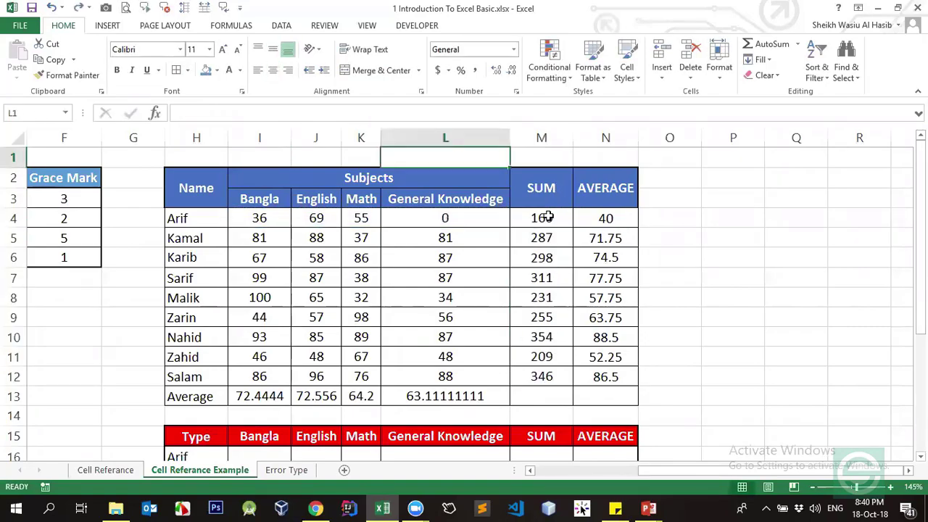
type("44")
key("ctrl+Return")
key("Up")
key("Down")
key("Down")
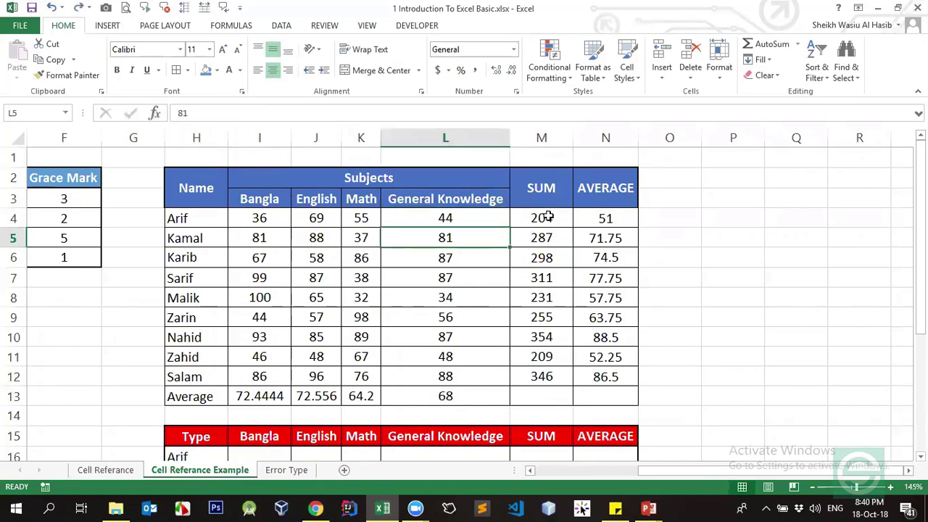
left_click(547, 216)
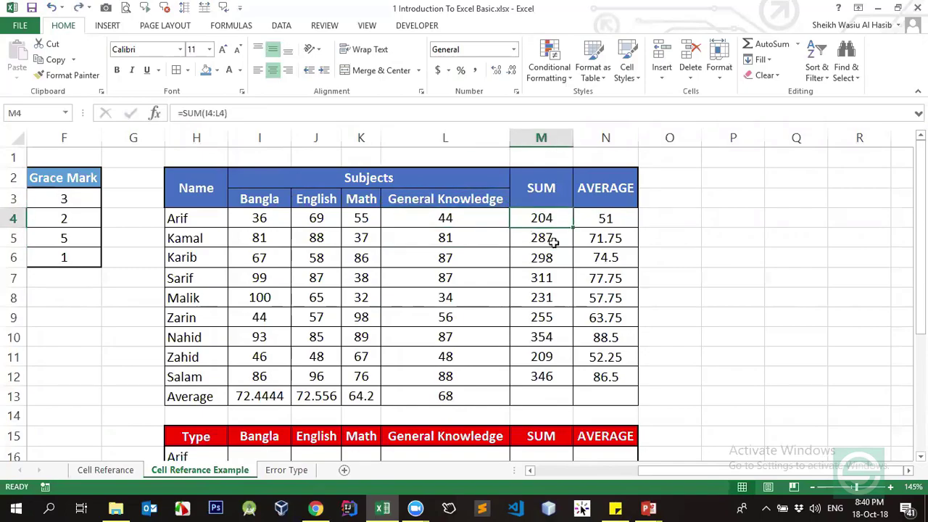
left_click(549, 243)
left_click(554, 218)
left_click_drag(277, 218, 422, 219)
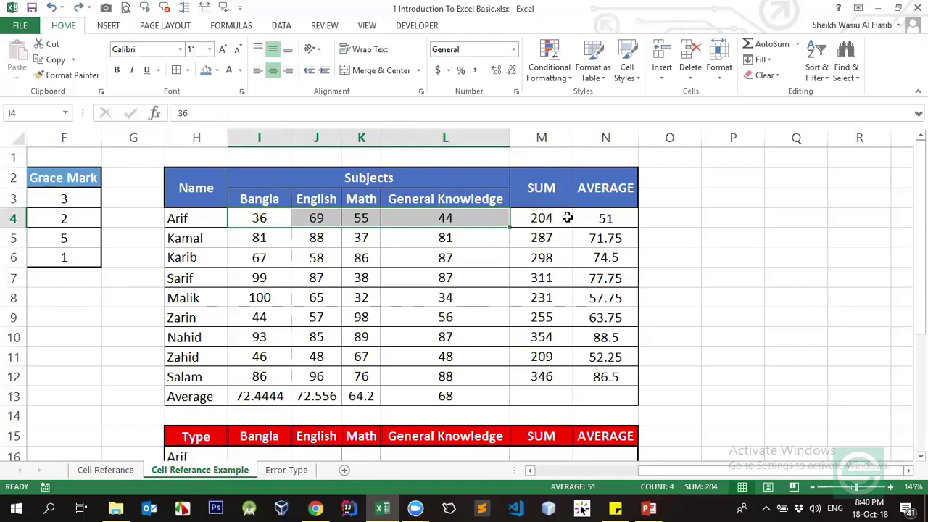
left_click(590, 216)
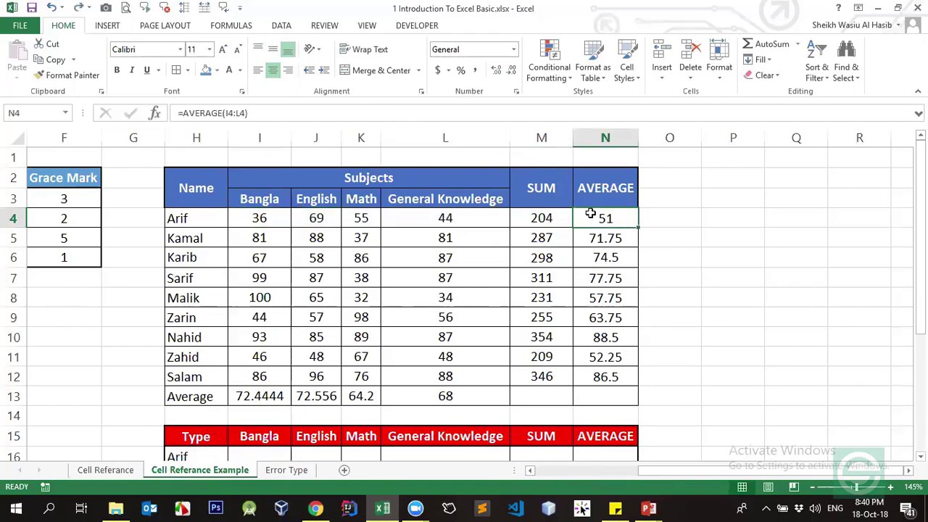
Clear the SUM and AVERAGE results in M5:N12.
left_click(543, 219)
left_click(540, 235)
left_click_drag(544, 238, 599, 384)
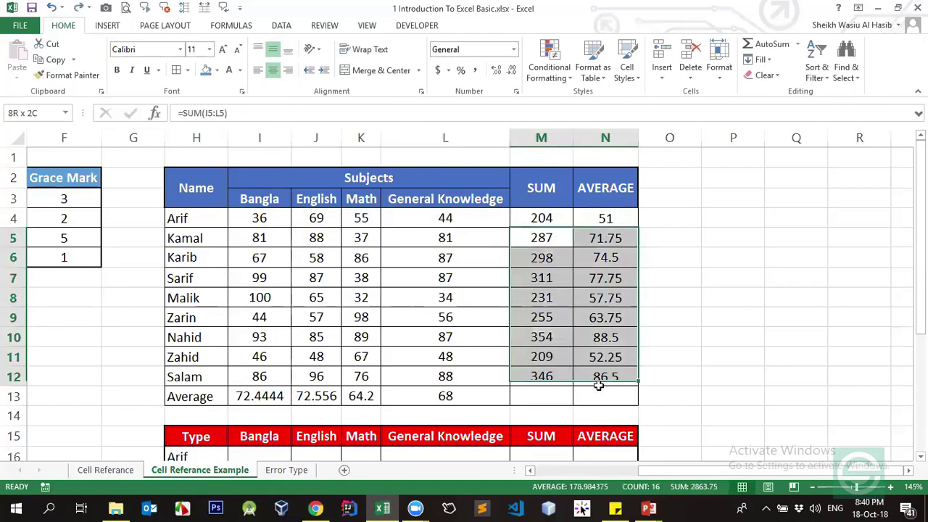
key("Delete")
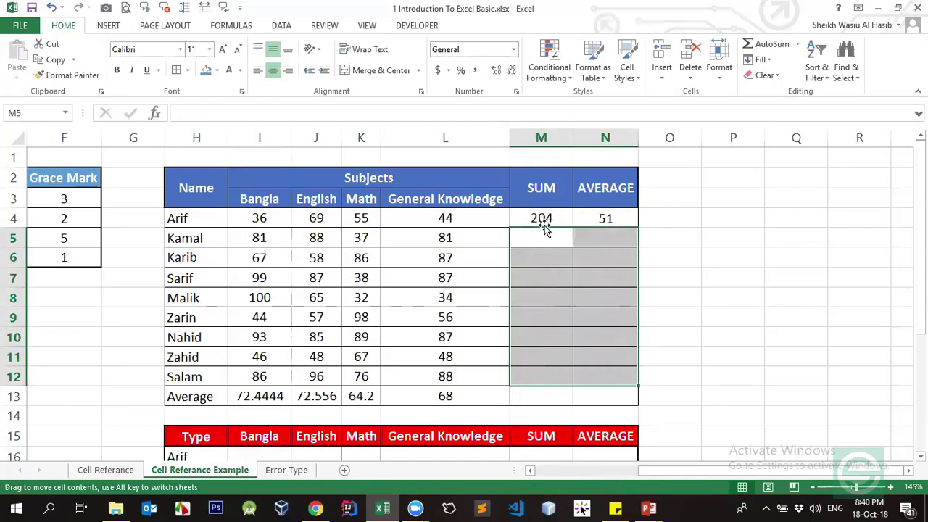
Fill Arif's SUM formula down the column and verify the copies in M5, M6, M7 and M11.
left_click(555, 220)
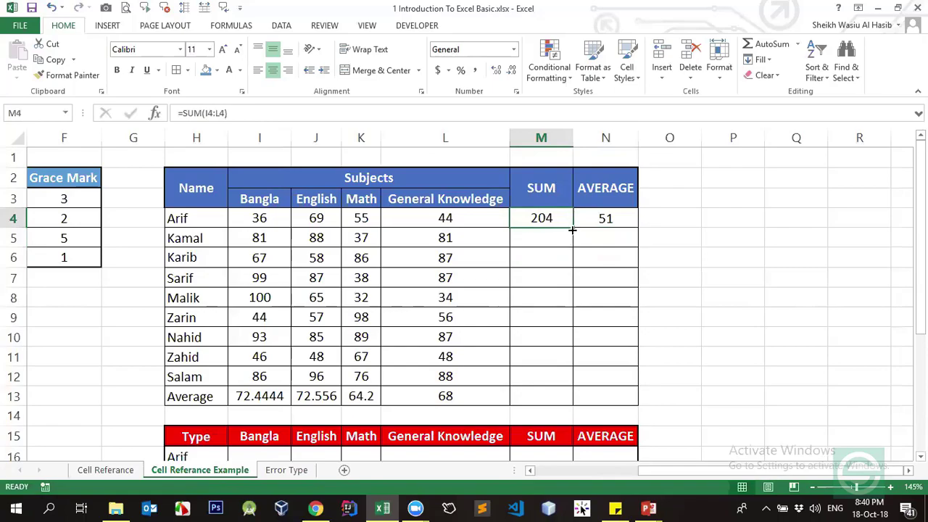
double_click(573, 229)
left_click(537, 221)
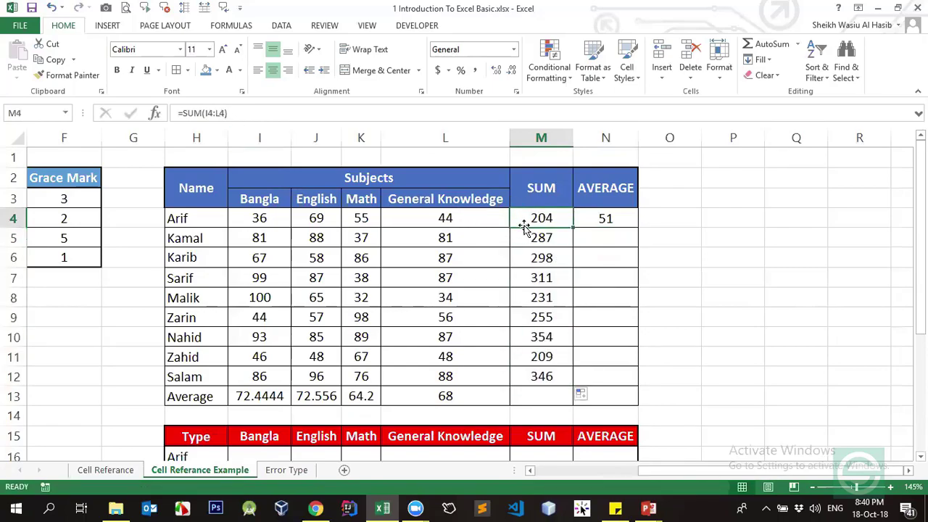
left_click(542, 236)
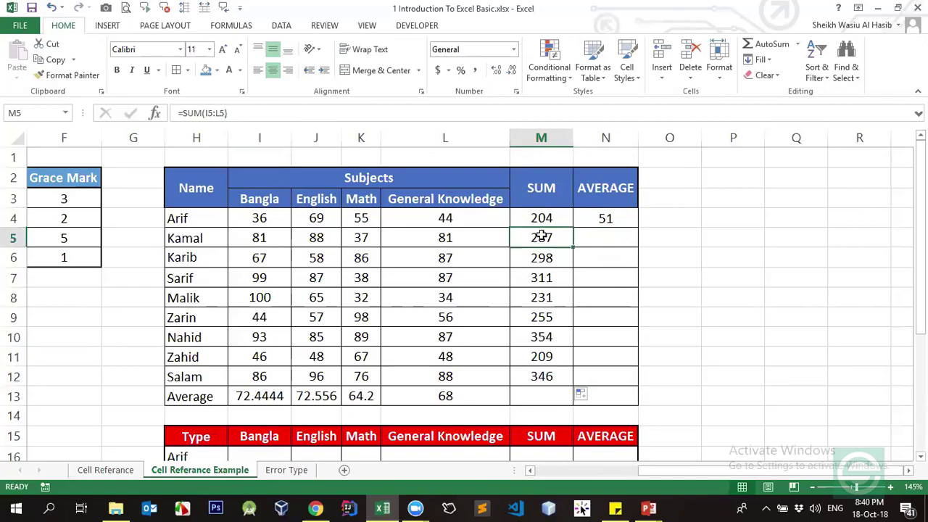
left_click(207, 113)
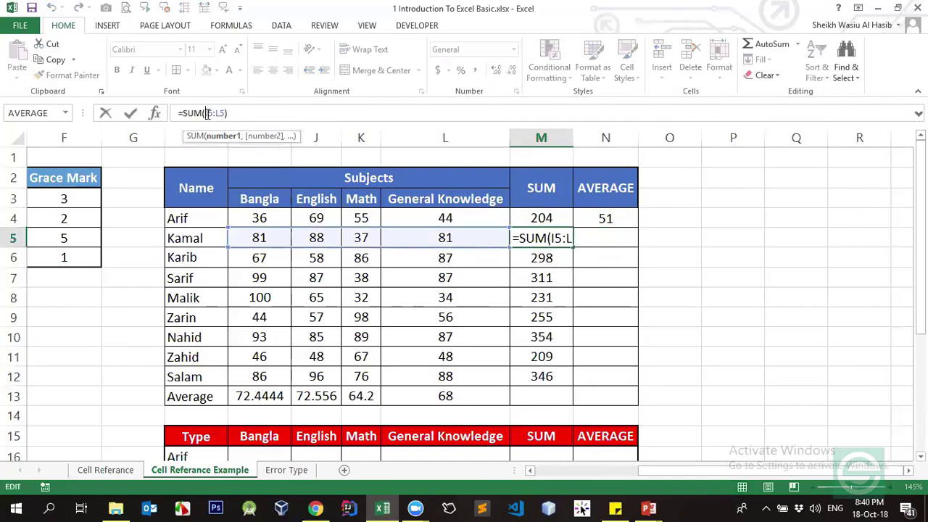
left_click(131, 113)
left_click(549, 257)
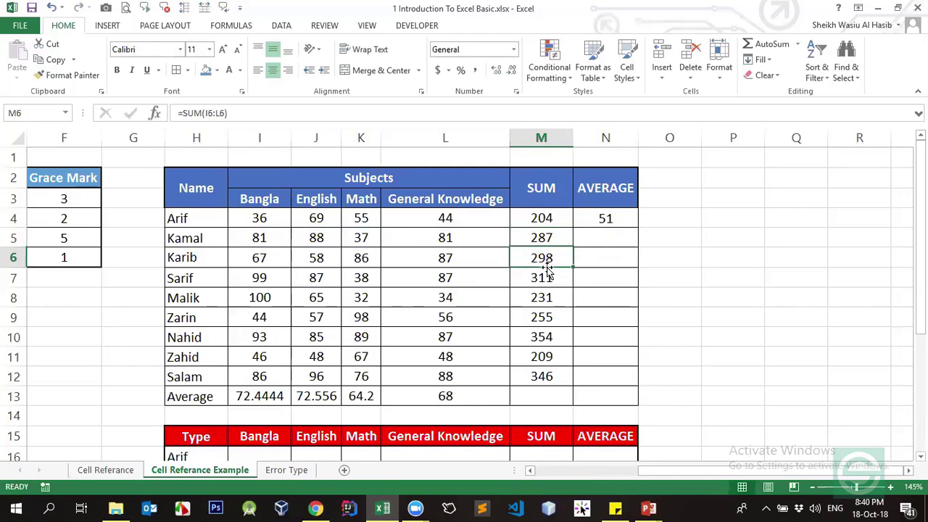
left_click(549, 276)
left_click(555, 355)
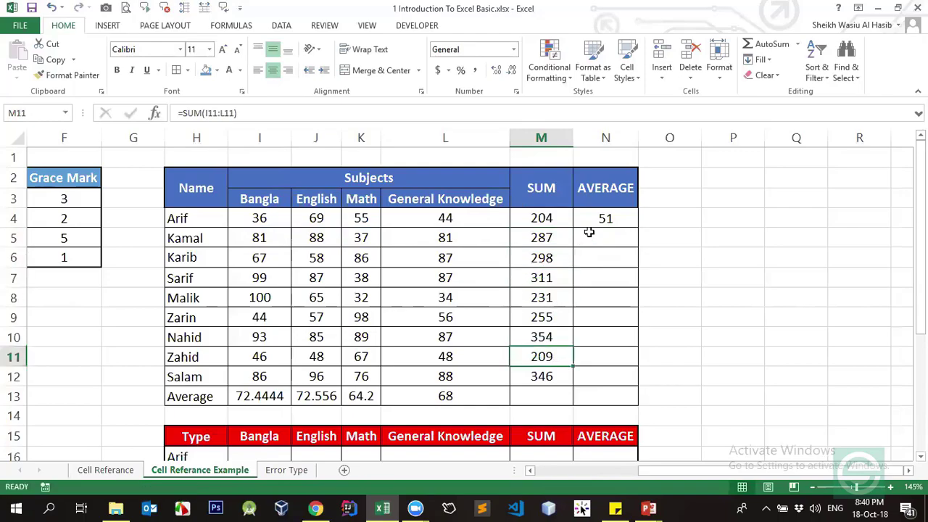
Fill Arif's AVERAGE formula from N4 down to Salam's row.
left_click(588, 233)
left_click(605, 218)
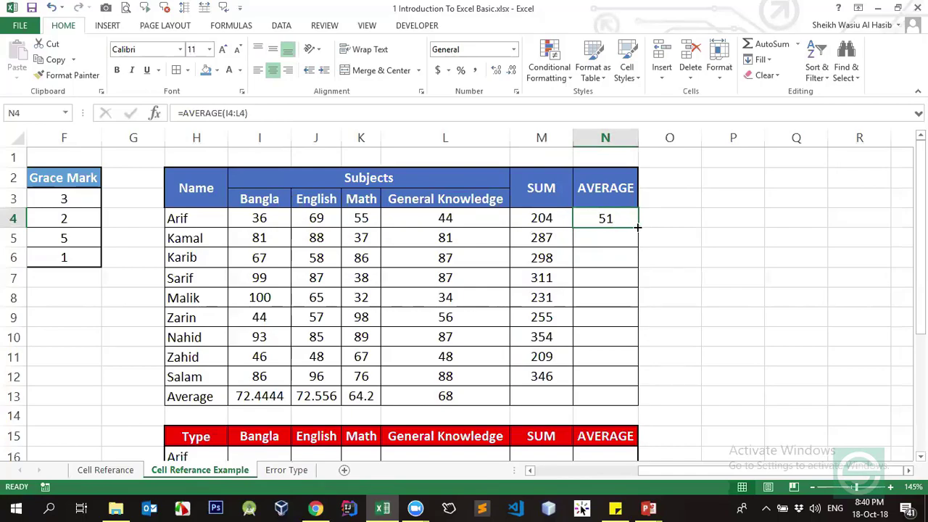
double_click(637, 227)
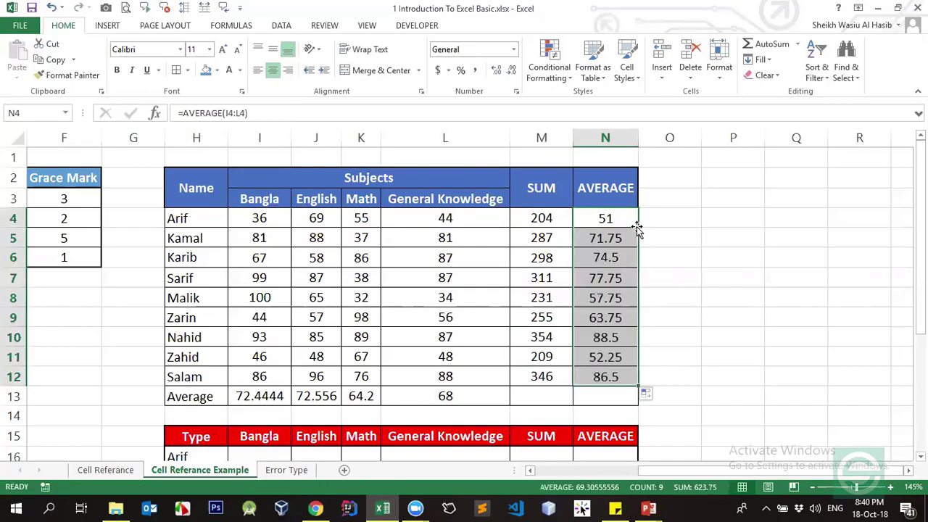
left_click(259, 396)
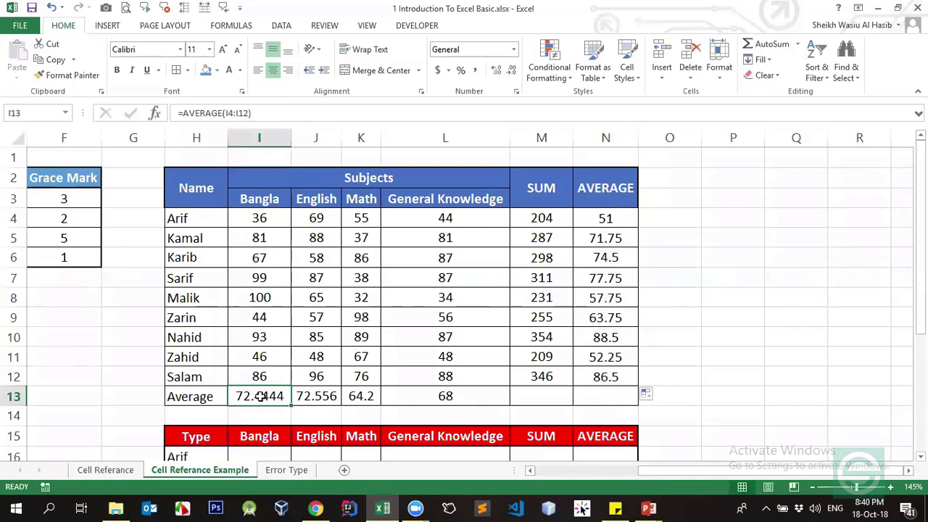
Clear the old averages in J13:L13 of the Average row.
left_click(259, 218)
left_click_drag(286, 397, 452, 393)
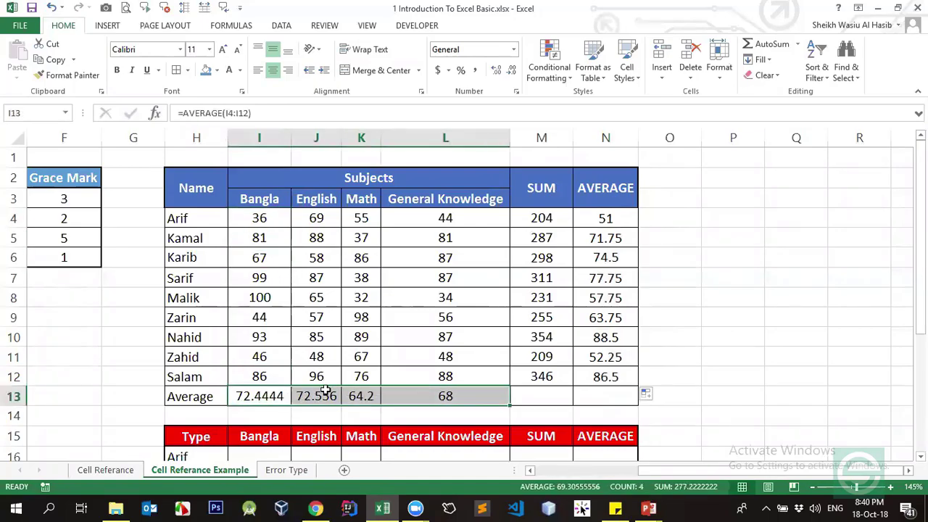
left_click_drag(326, 390, 424, 389)
key("Delete")
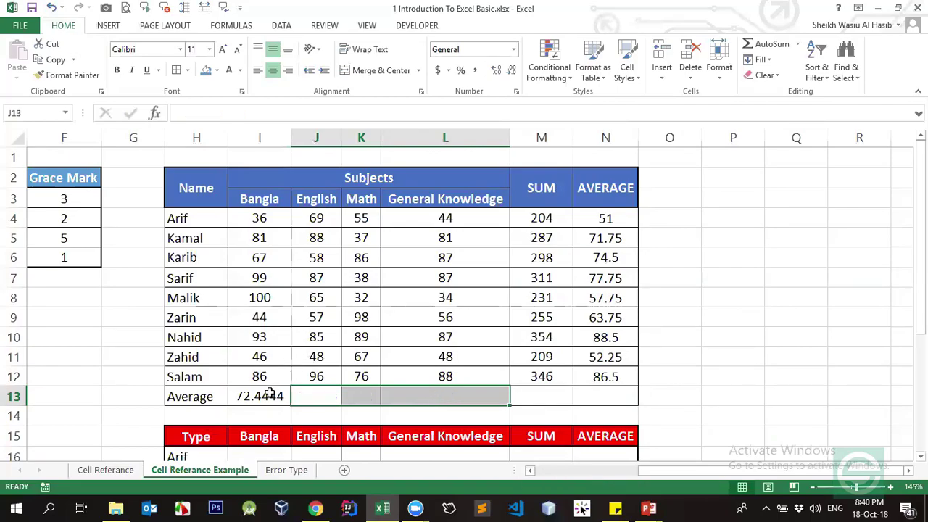
Enter =AVERAGE(I4:I12) in I13 for the Bangla average.
left_click(269, 394)
type("=ave")
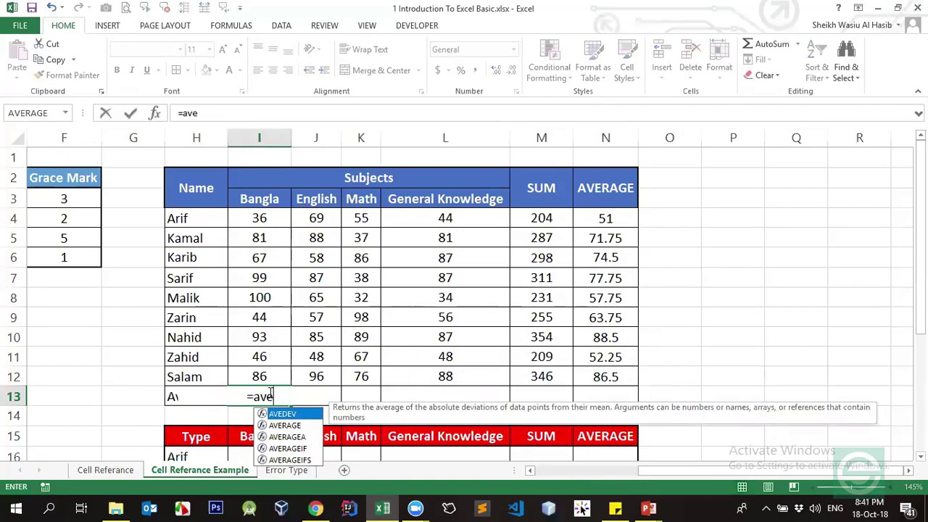
type("ra")
key("Tab")
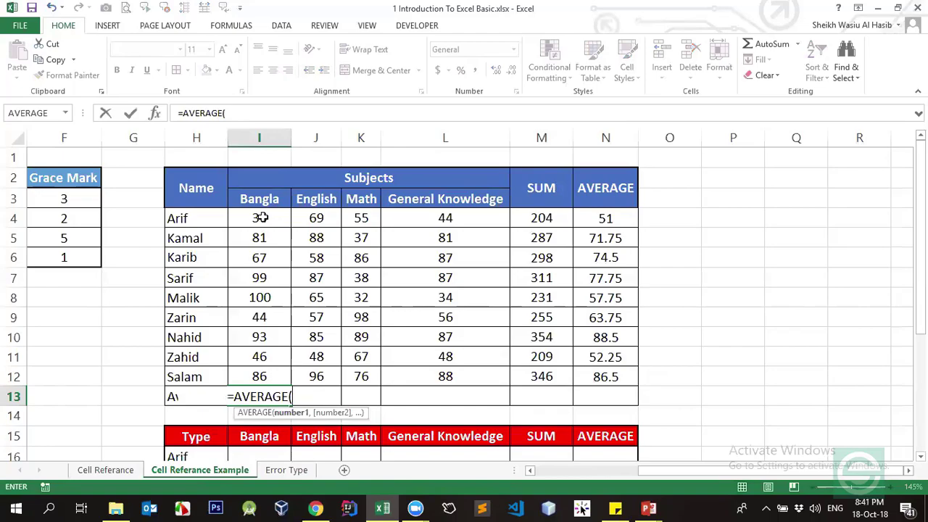
left_click_drag(259, 217, 282, 372)
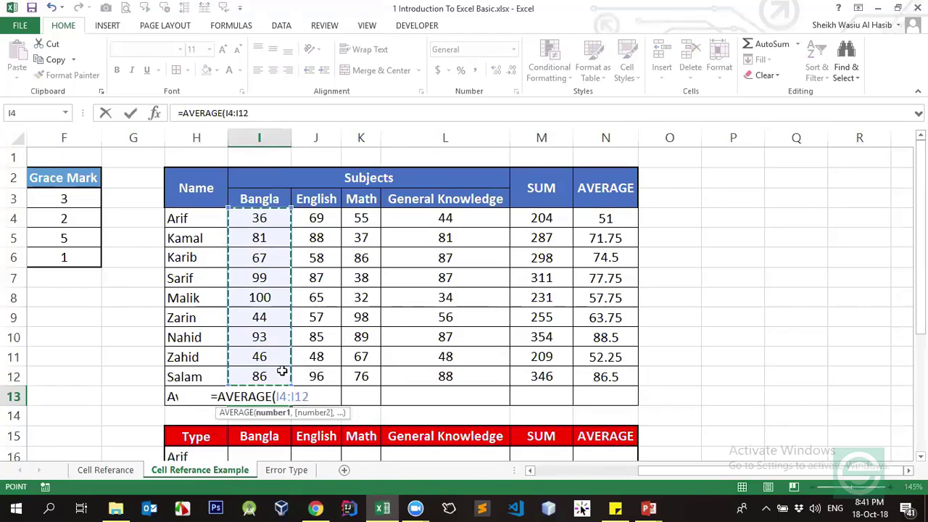
key("Return")
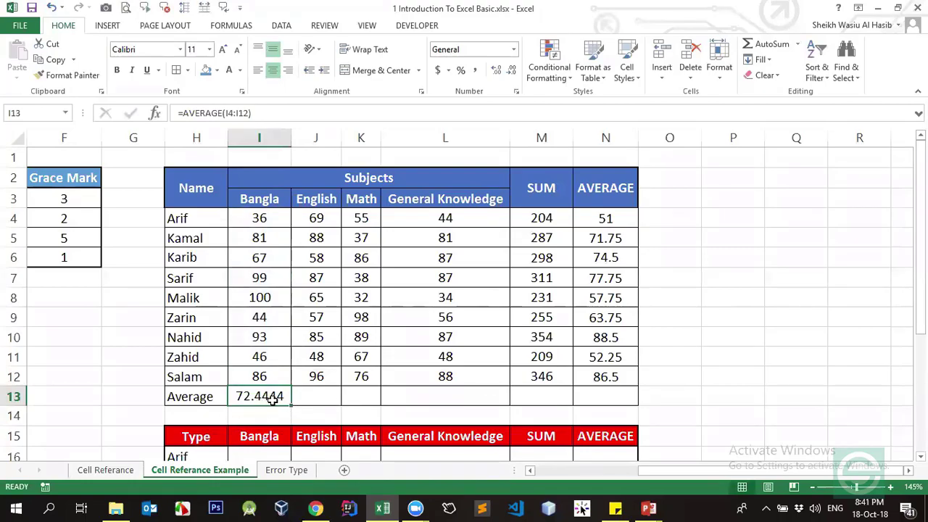
Paste the Bangla average formula into J13:L13 and inspect the General Knowledge result.
key("ctrl+c")
mouse_move(272, 399)
left_mouse_down()
mouse_move(222, 401)
mouse_move(422, 399)
left_mouse_up()
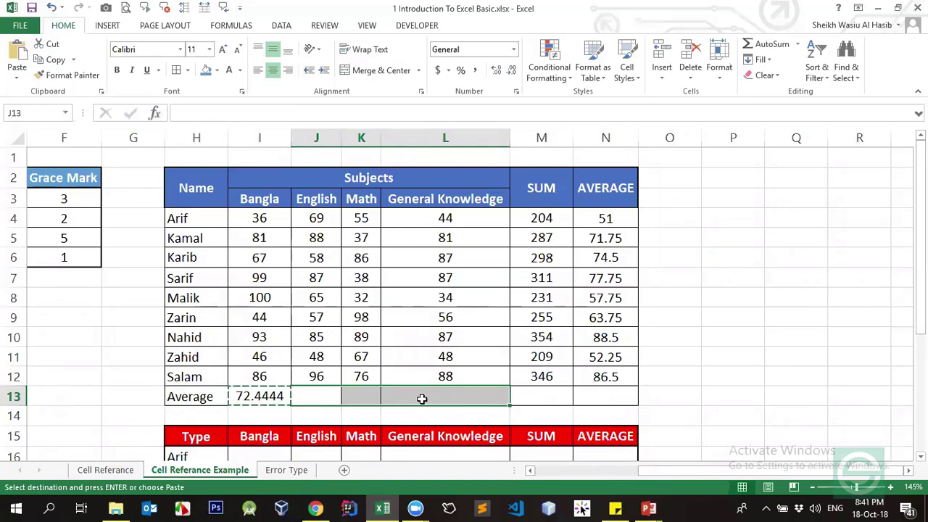
key("Return")
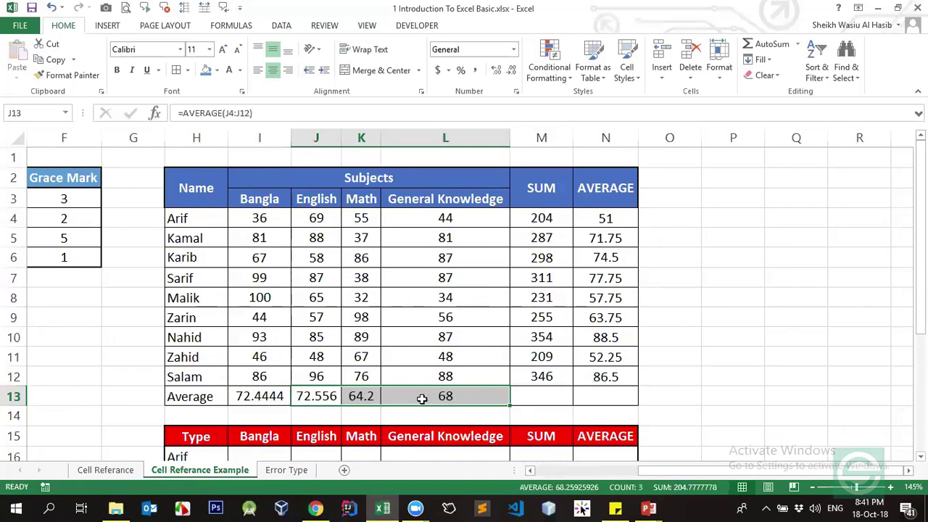
left_click_drag(328, 395, 431, 395)
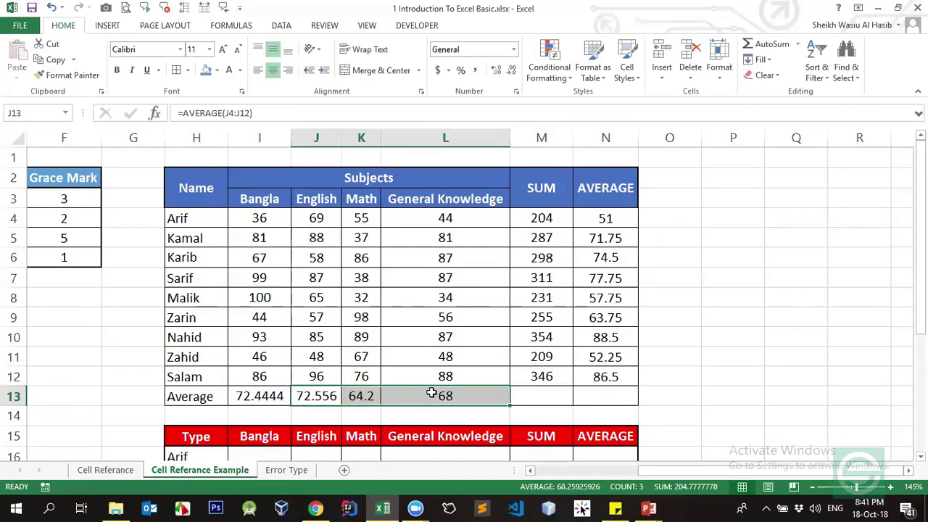
left_click(435, 398)
left_click(307, 391)
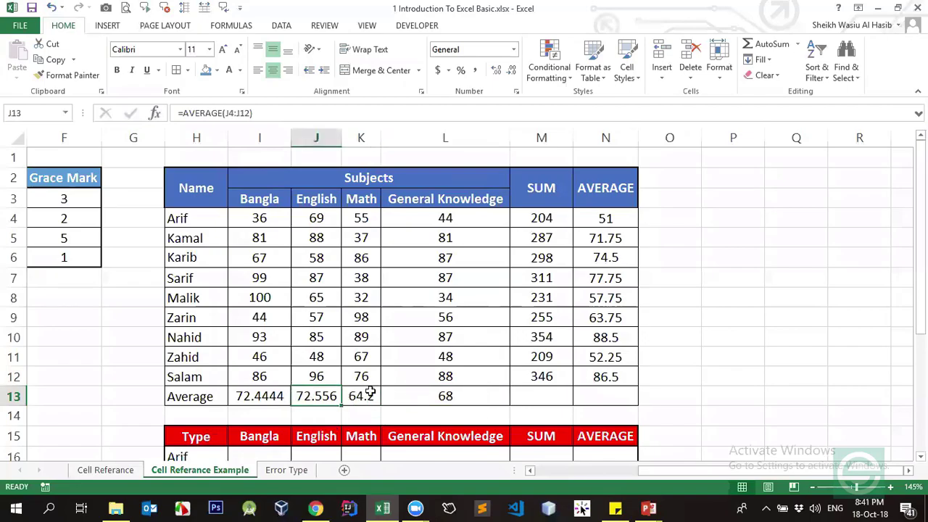
left_click(404, 390)
left_click(307, 393)
left_click(417, 392)
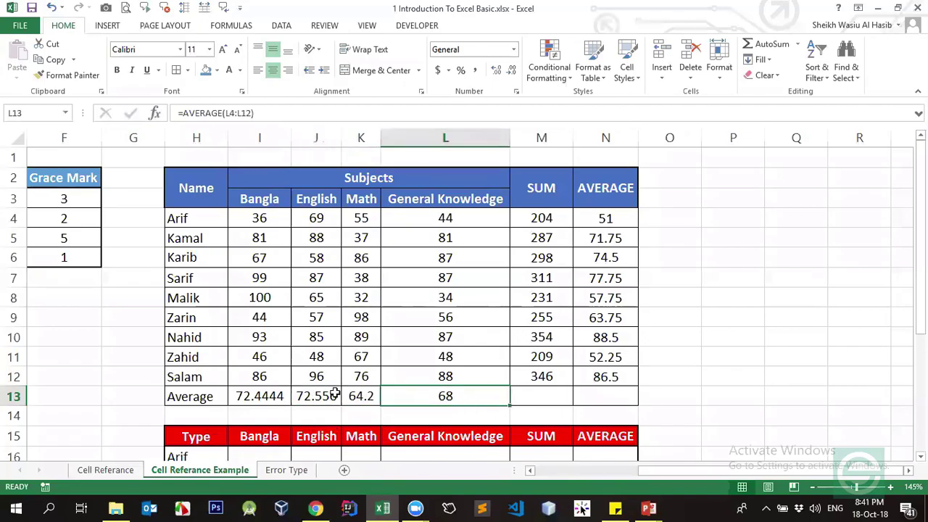
left_click(334, 393)
left_click(282, 399)
left_click(304, 396)
left_click(361, 396)
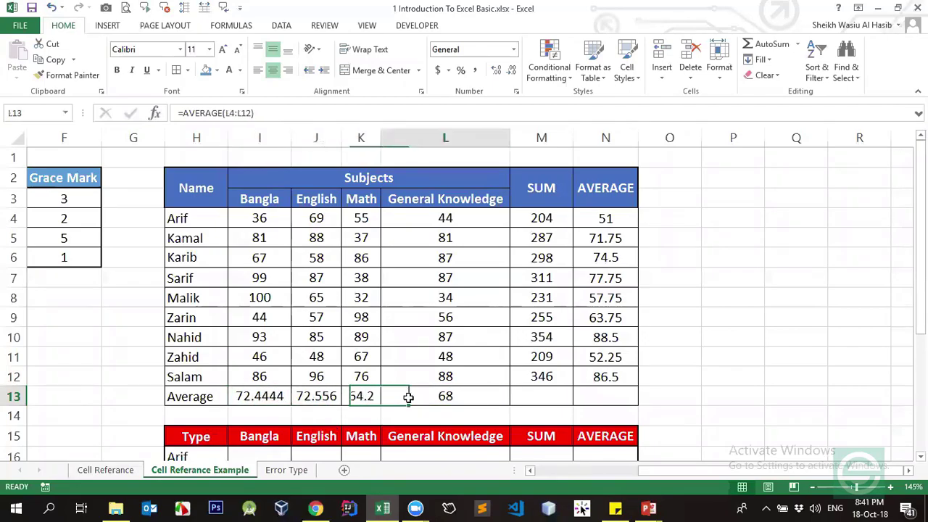
left_click(441, 395)
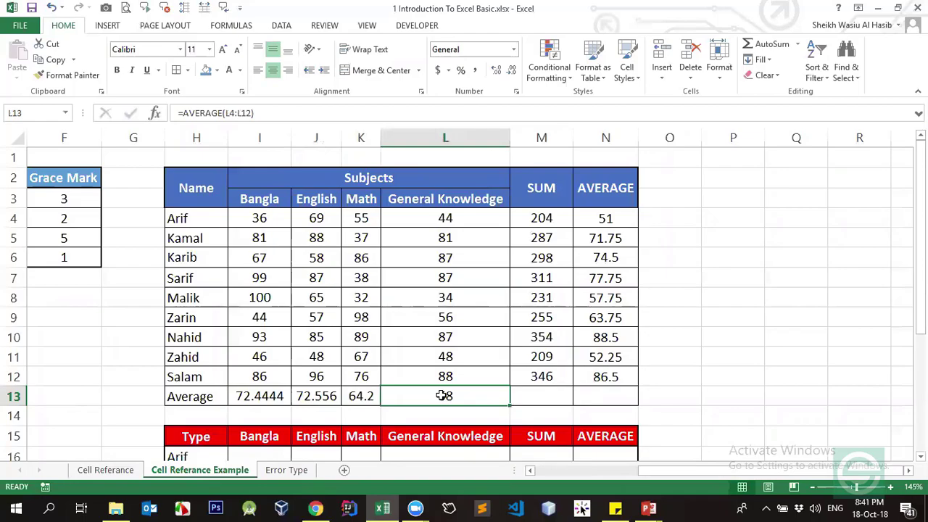
left_click(297, 398)
left_click(224, 116)
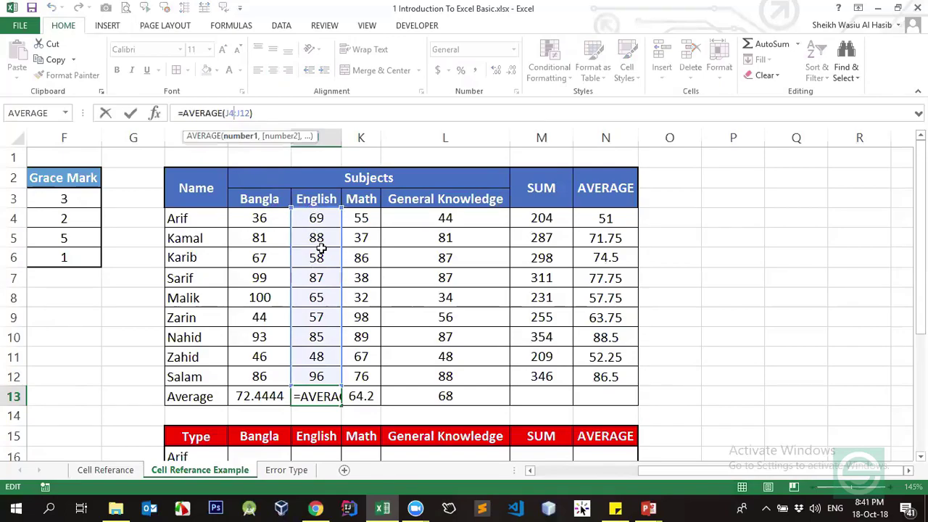
key("Return")
left_click(362, 396)
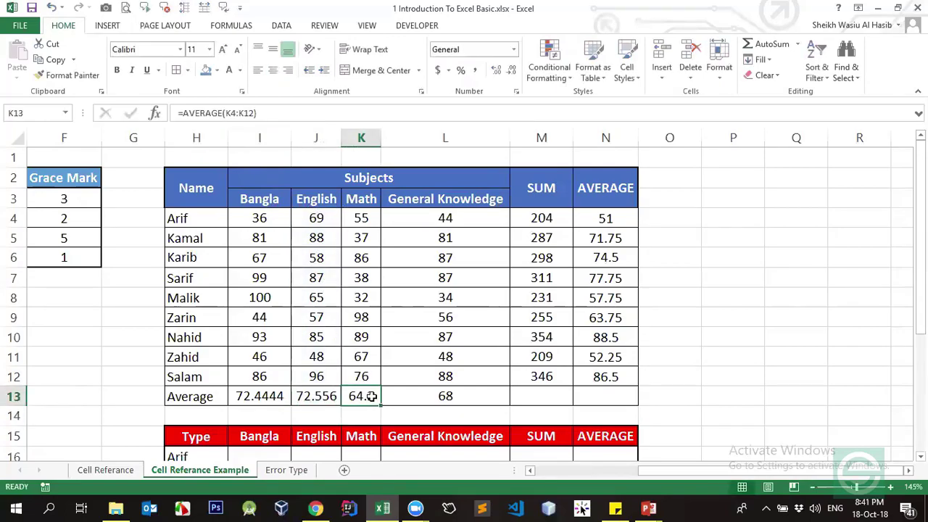
left_click(259, 115)
key("Return")
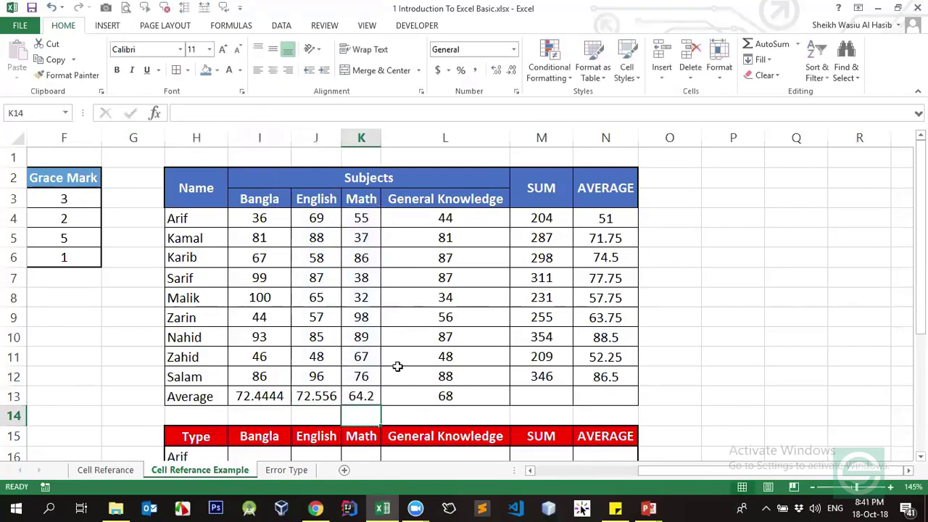
left_click(361, 396)
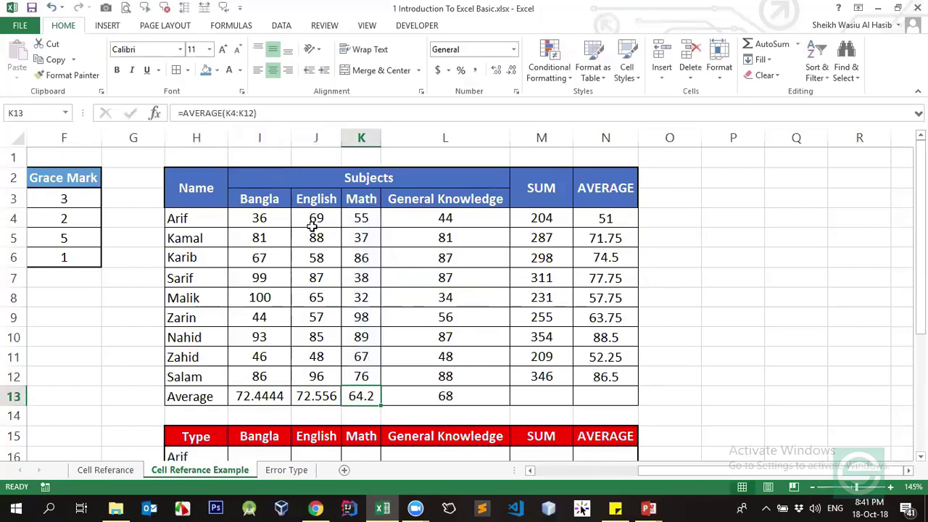
left_click(242, 116)
double_click(232, 112)
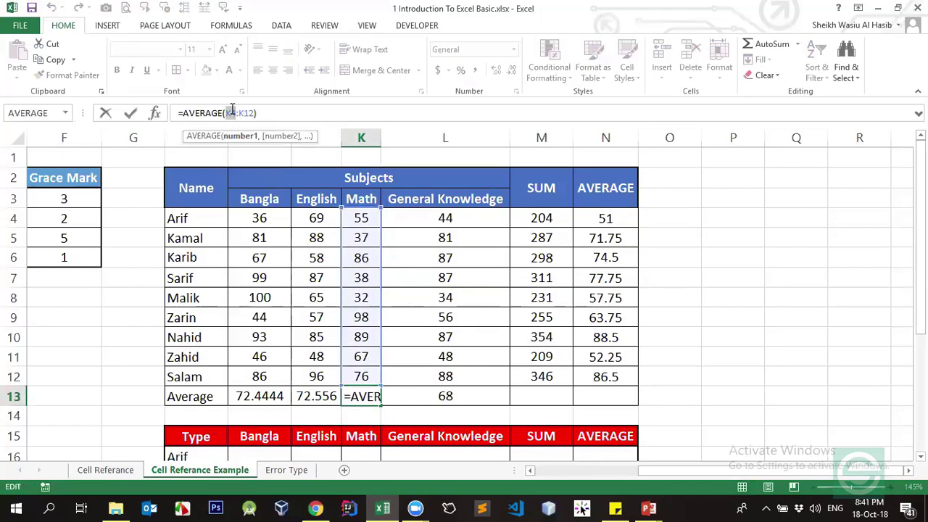
key("Return")
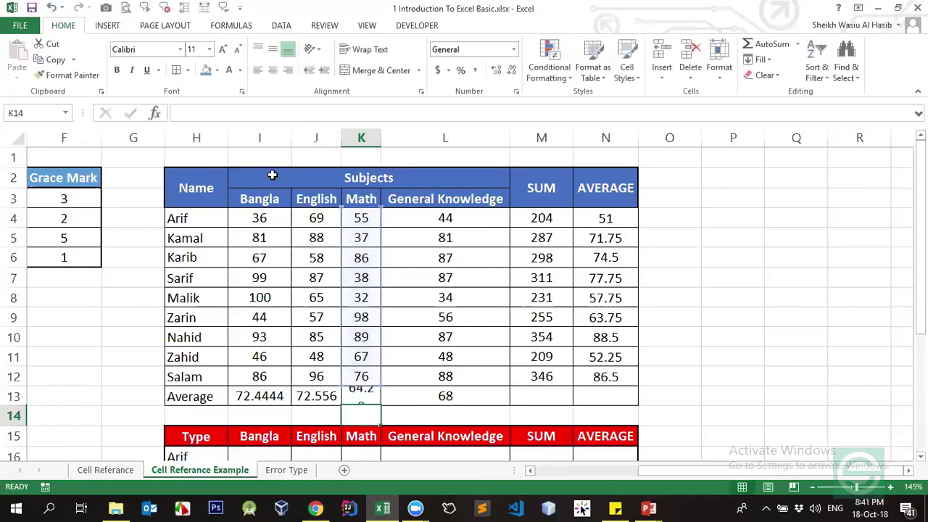
left_click(321, 395)
left_click(243, 113)
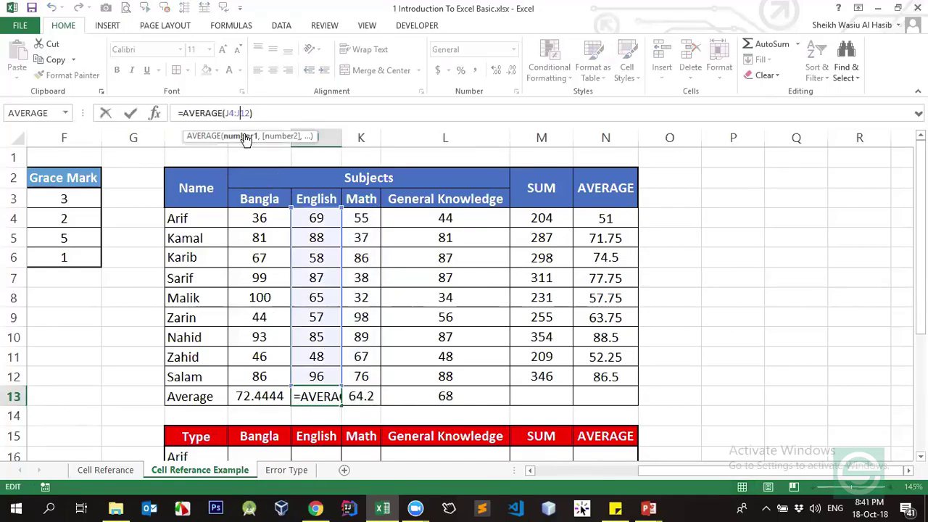
key("Return")
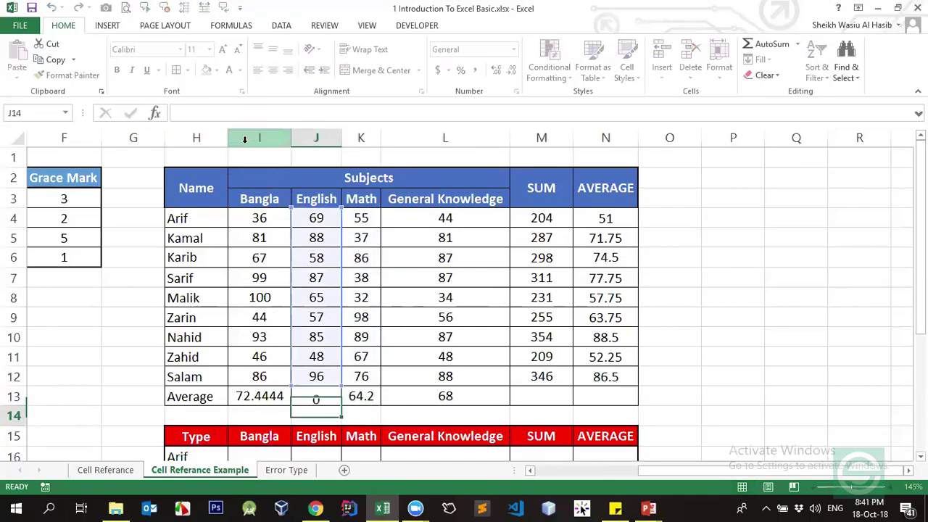
key("Up")
key("Right")
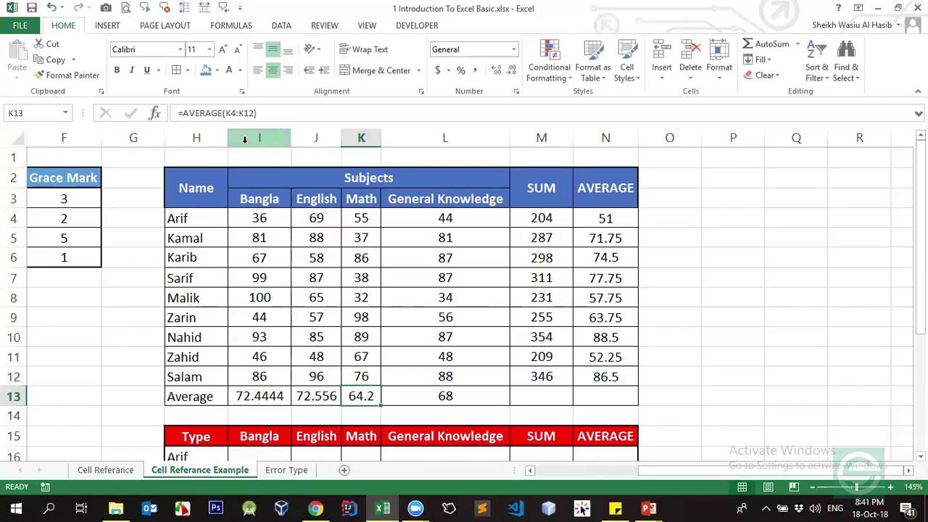
left_click(419, 400)
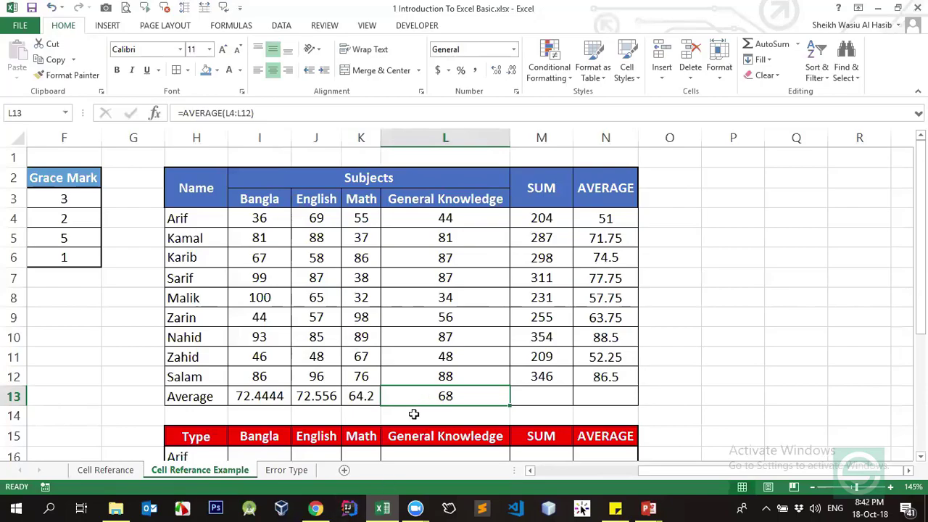
left_click(276, 396)
key("ctrl+c")
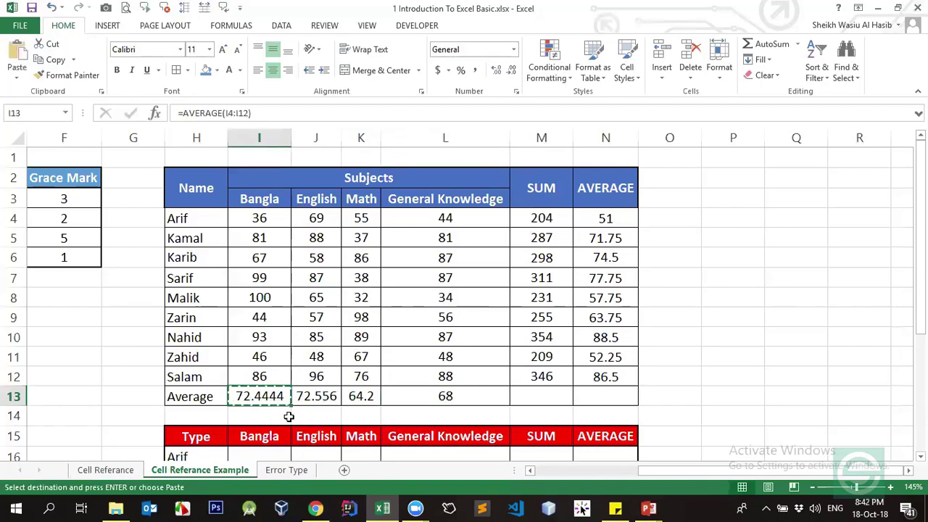
right_click(271, 392)
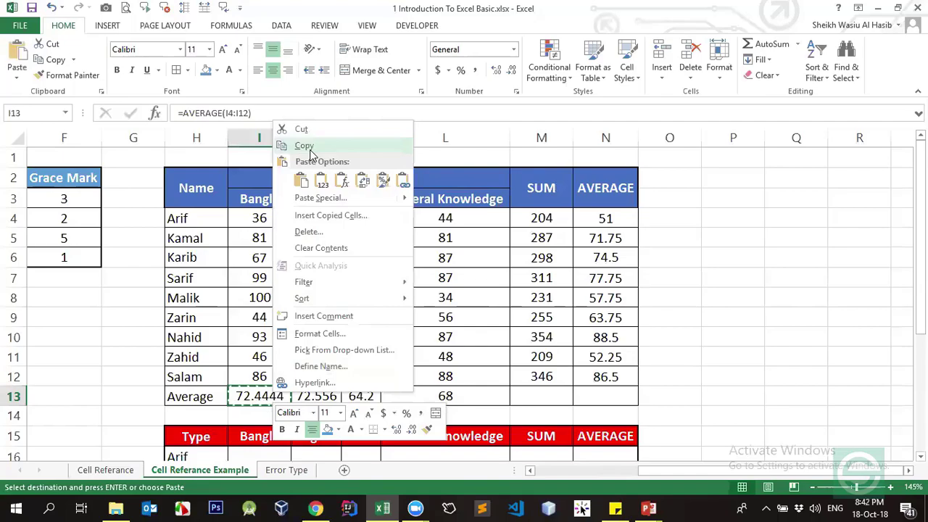
left_click(222, 273)
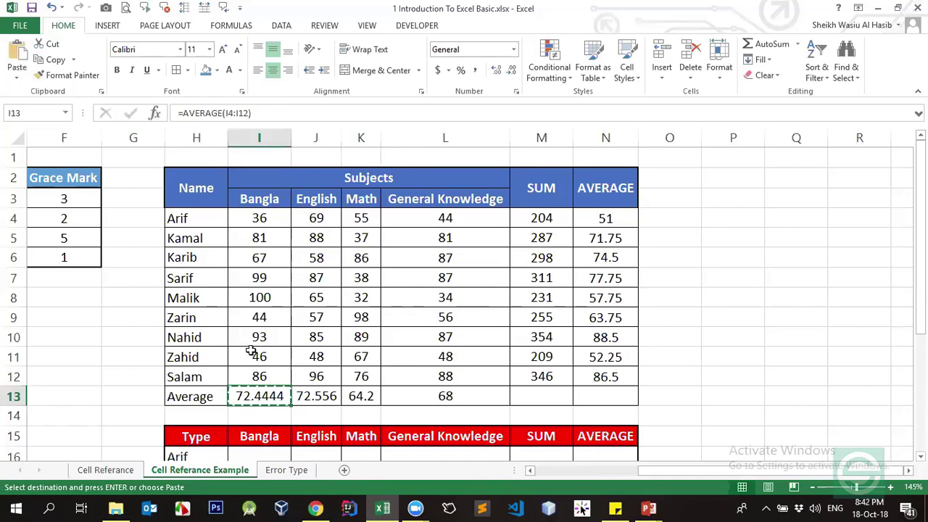
key("Escape")
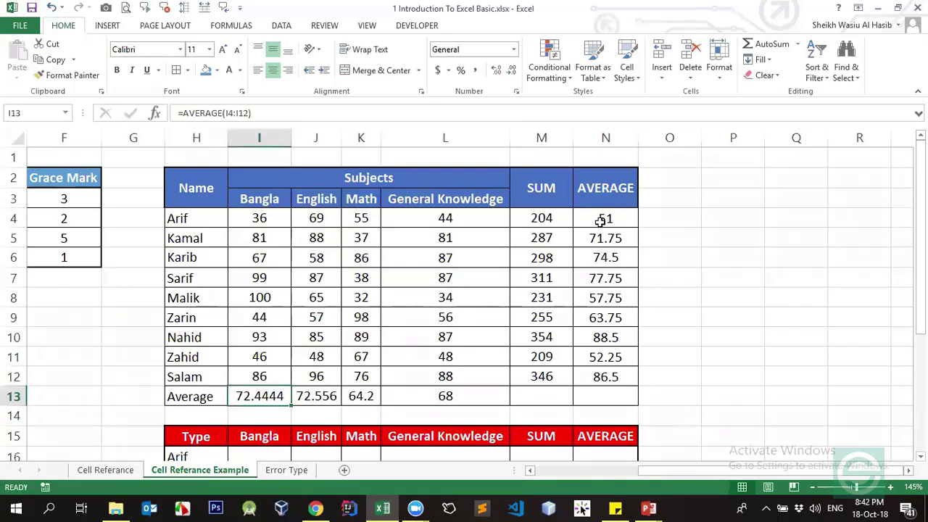
left_click(602, 219)
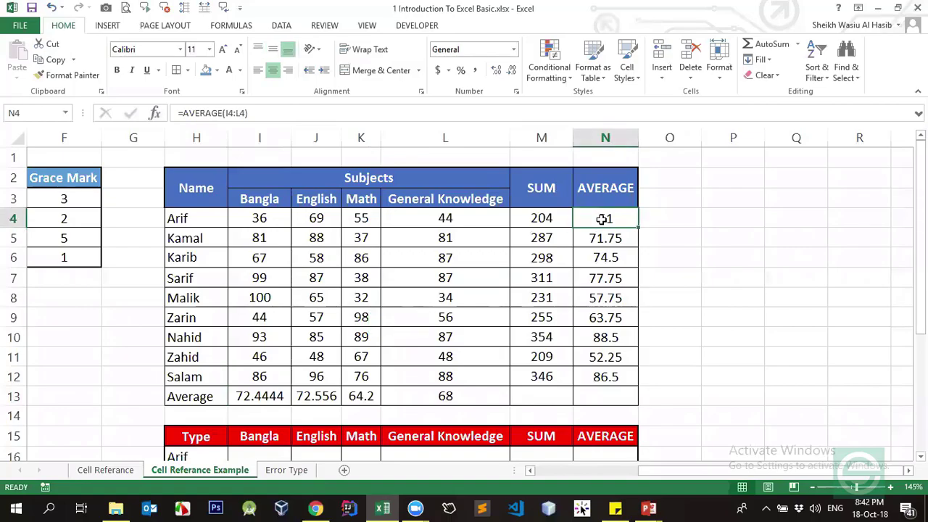